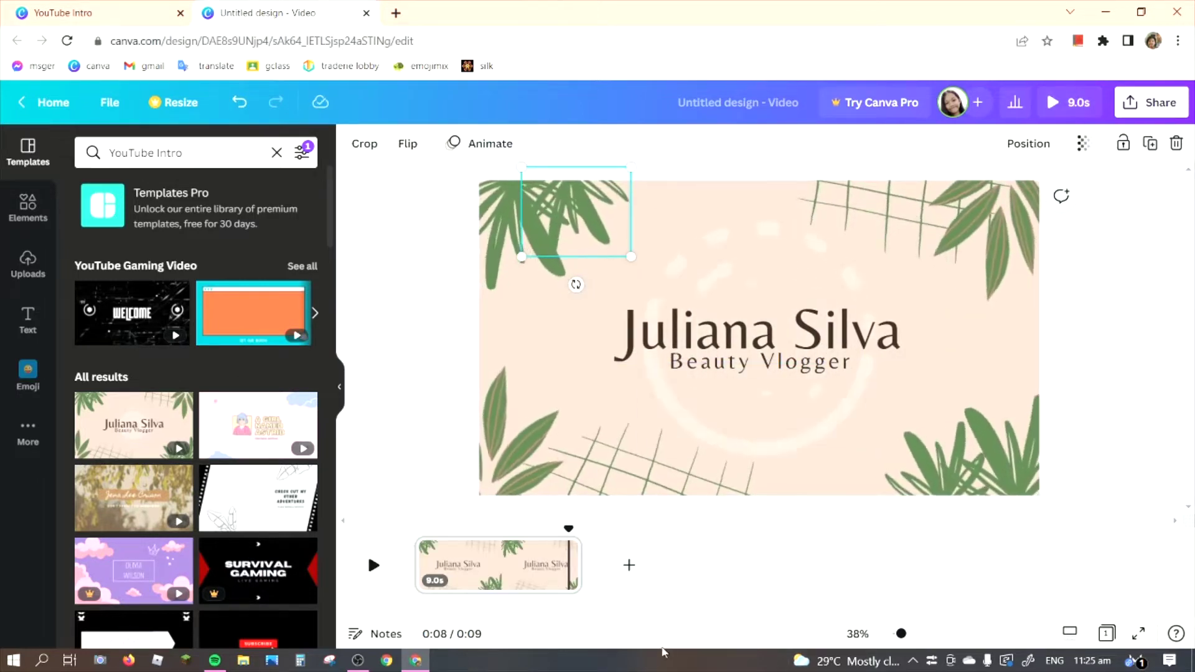
Step: Delete the faint circle graphic, the name title and the "Beauty Vlogger" subtitle from the centre of the template
{"action": "left_click", "coordinate": [755, 395]}
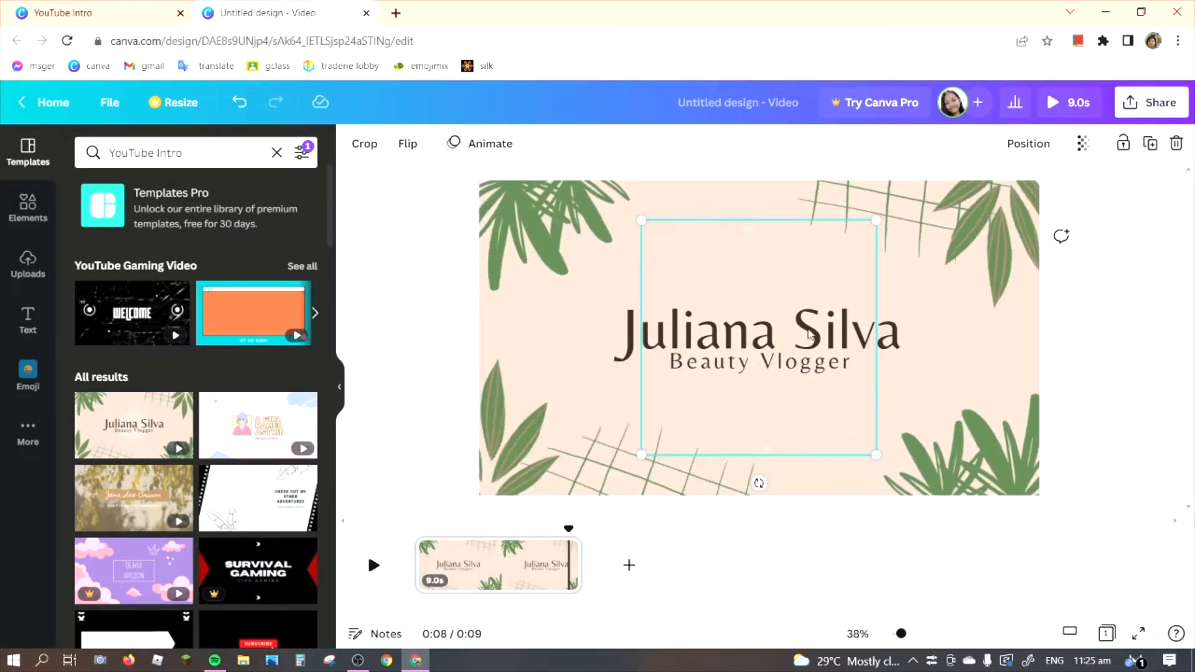
{"action": "left_click", "coordinate": [774, 295]}
{"action": "key", "text": "Delete"}
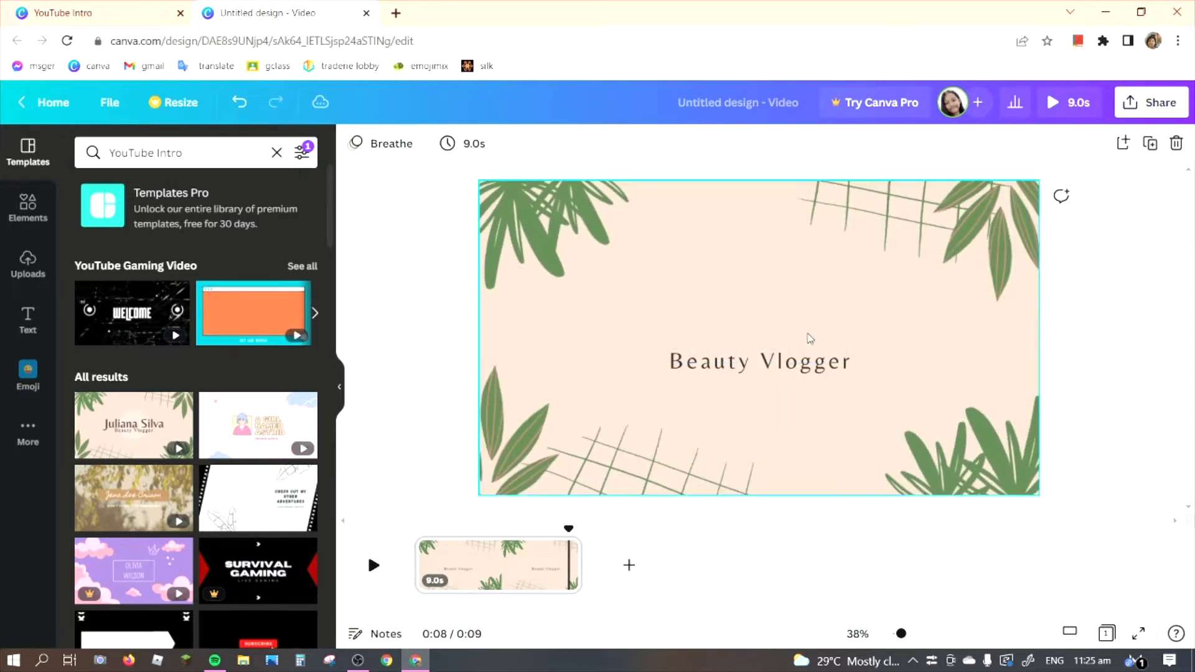
{"action": "left_click", "coordinate": [815, 339]}
{"action": "key", "text": "Delete"}
Step: Delete the grid and leaf decorations from the upper-right and lower-right corners of the page
{"action": "left_click", "coordinate": [923, 245]}
{"action": "key", "text": "Delete"}
{"action": "left_click", "coordinate": [955, 305]}
{"action": "key", "text": "Delete"}
{"action": "left_click", "coordinate": [983, 451]}
{"action": "key", "text": "Delete"}
{"action": "left_click", "coordinate": [991, 454]}
{"action": "key", "text": "Delete"}
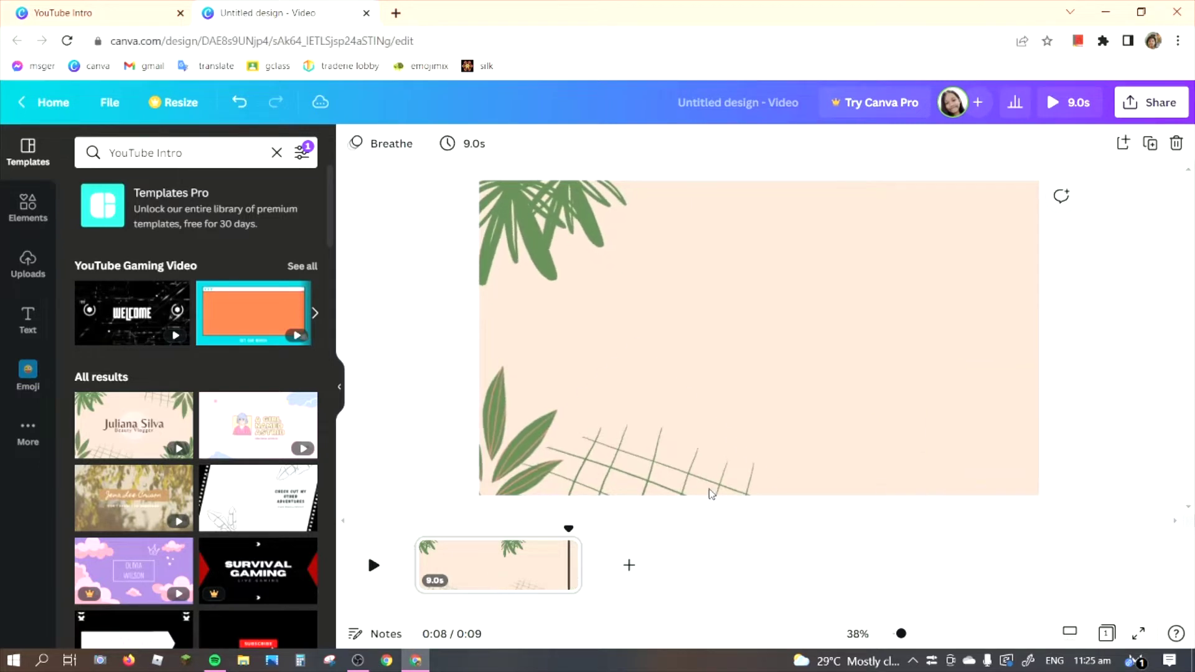
Step: Delete the remaining lower grid and both left-hand leaf clusters, then select the emptied page in the timeline
{"action": "left_click", "coordinate": [744, 413]}
{"action": "key", "text": "Delete"}
{"action": "left_click", "coordinate": [535, 435]}
{"action": "key", "text": "Delete"}
{"action": "left_click", "coordinate": [529, 233]}
{"action": "key", "text": "Delete"}
{"action": "left_click", "coordinate": [528, 233]}
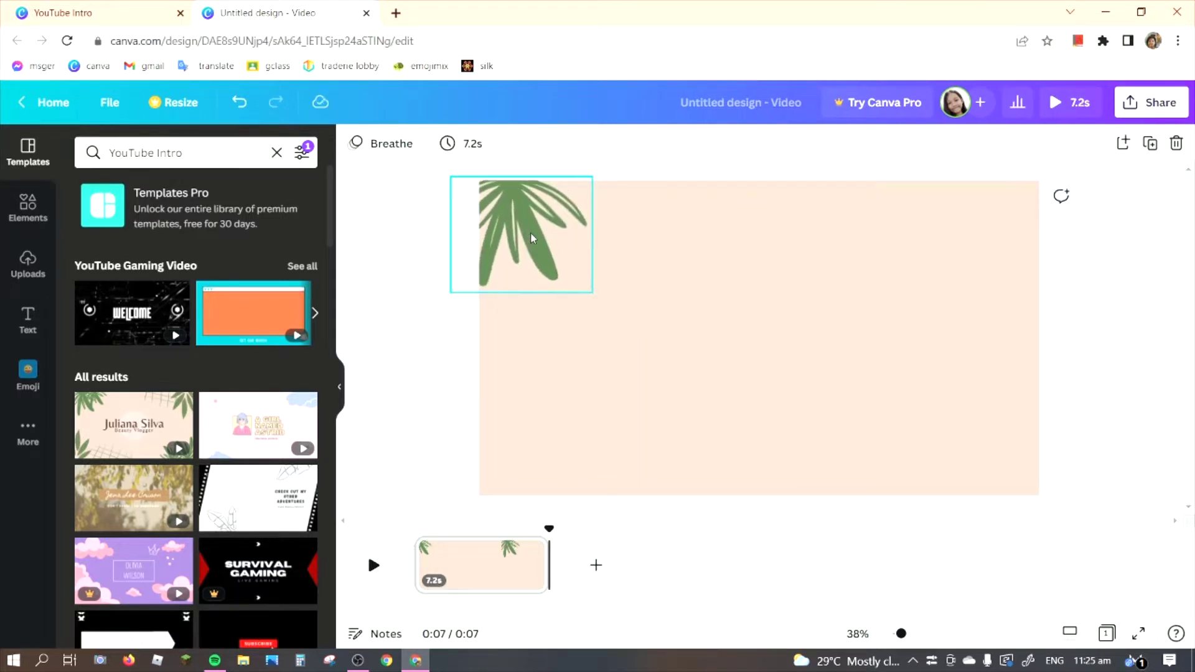
{"action": "key", "text": "Delete"}
{"action": "left_click", "coordinate": [449, 588]}
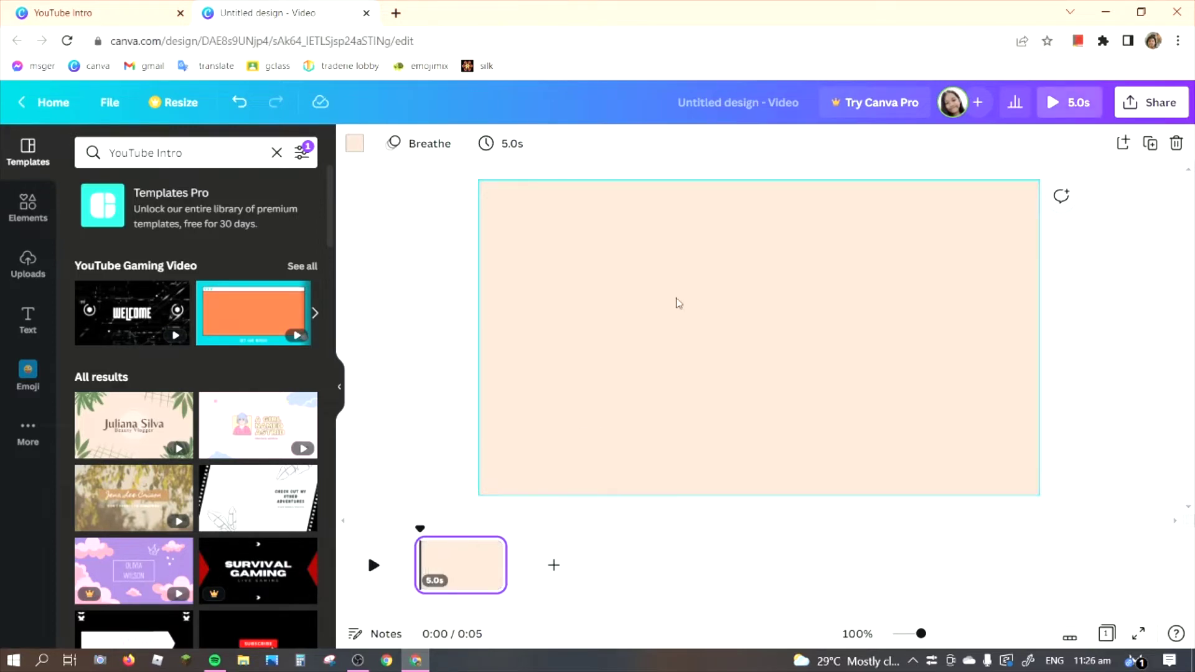
Step: Switch to the Messenger chat and check which colour the friend asks for in the intro
{"action": "key", "text": "alt+Tab"}
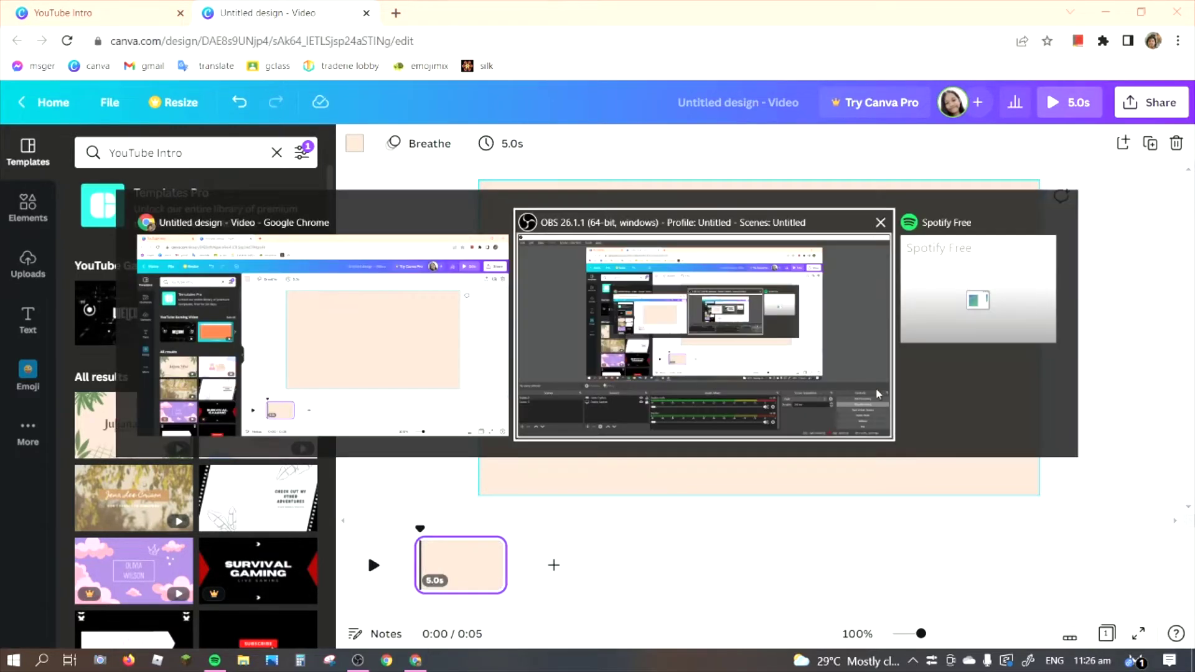
{"action": "key", "text": "alt+Tab"}
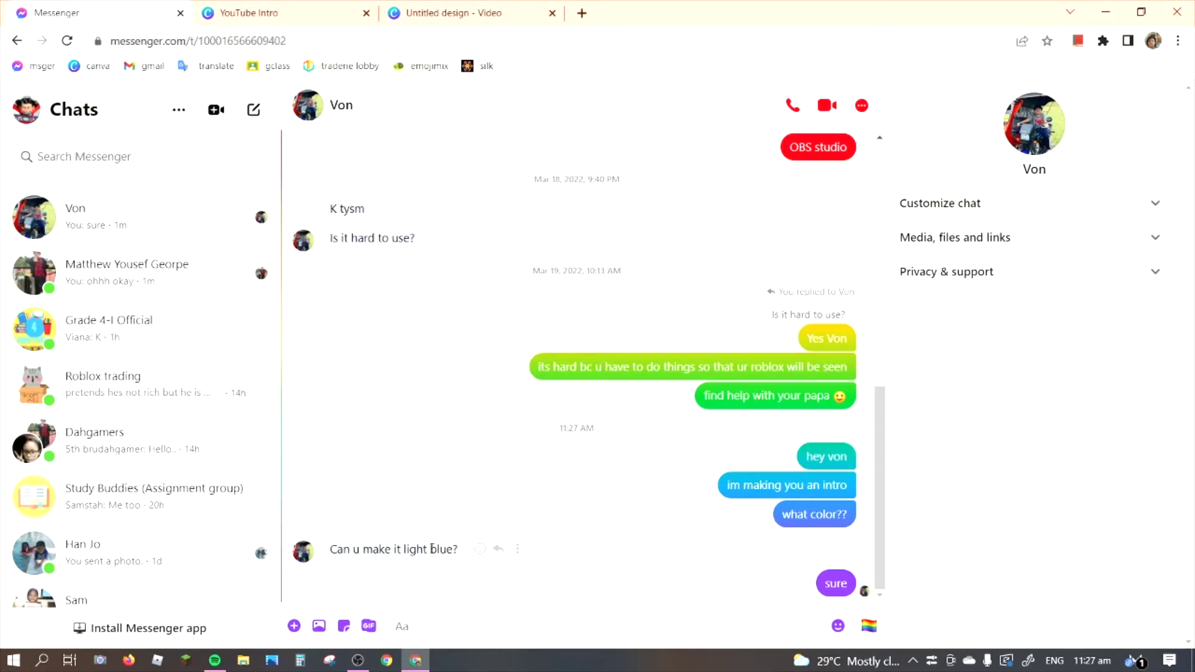
{"action": "left_click_drag", "start_coordinate": [400, 549], "coordinate": [461, 550]}
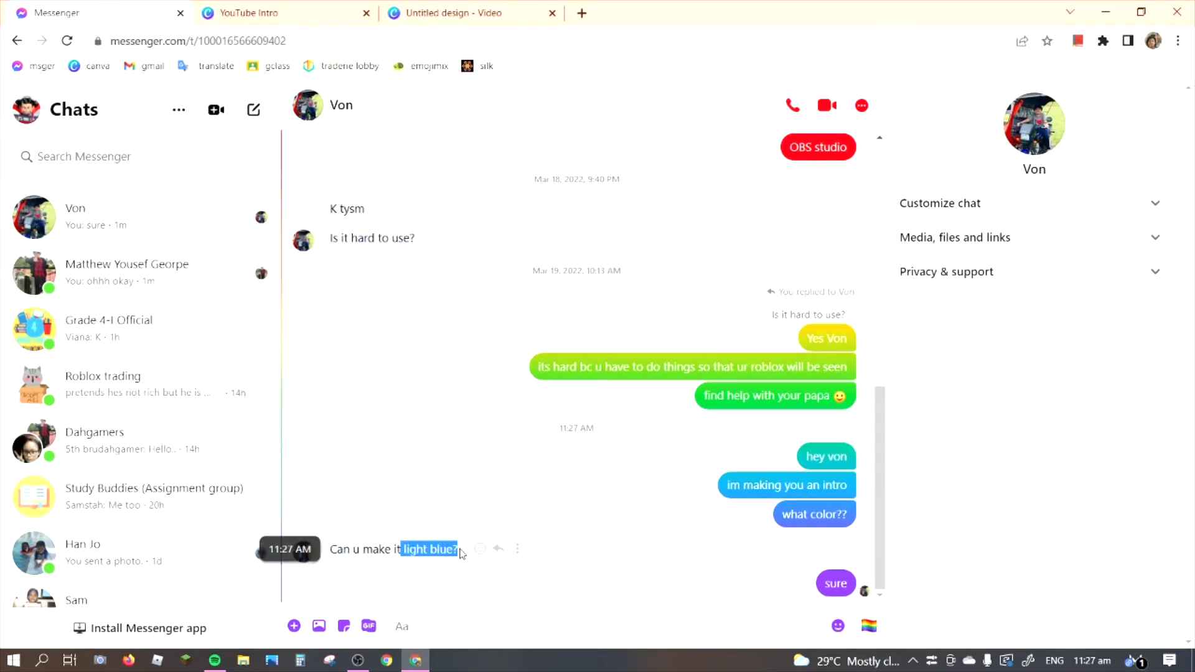
Step: Return to the Canva design and set the page background to a custom soft light blue
{"action": "left_click", "coordinate": [382, 6]}
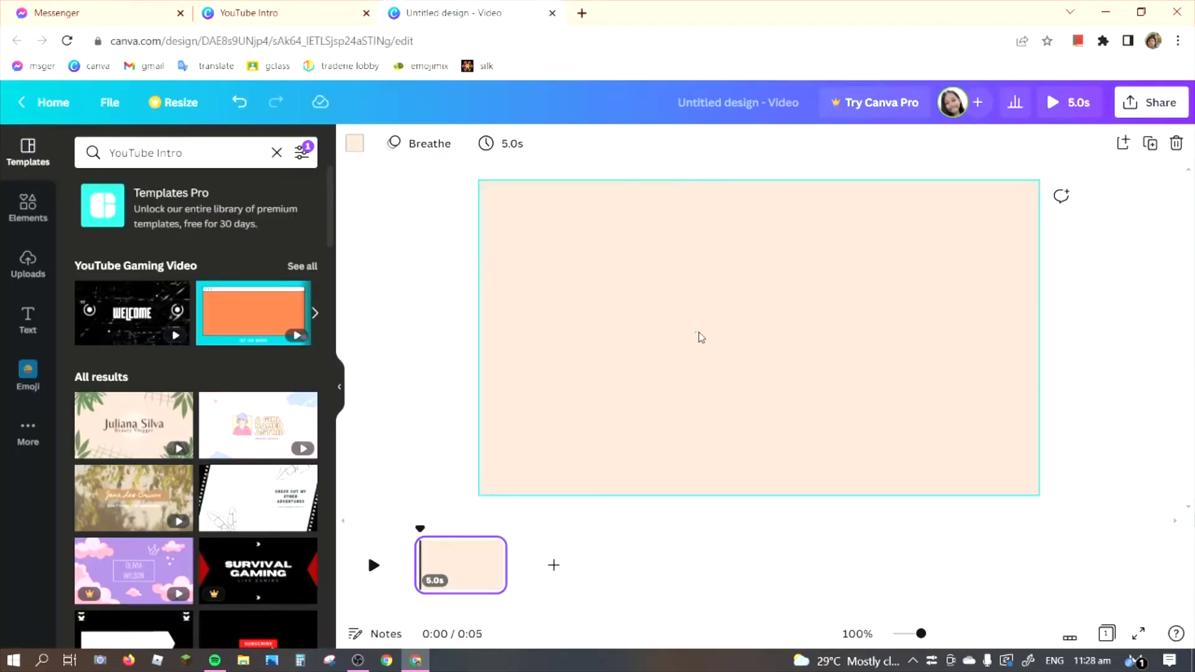
{"action": "left_click", "coordinate": [354, 144]}
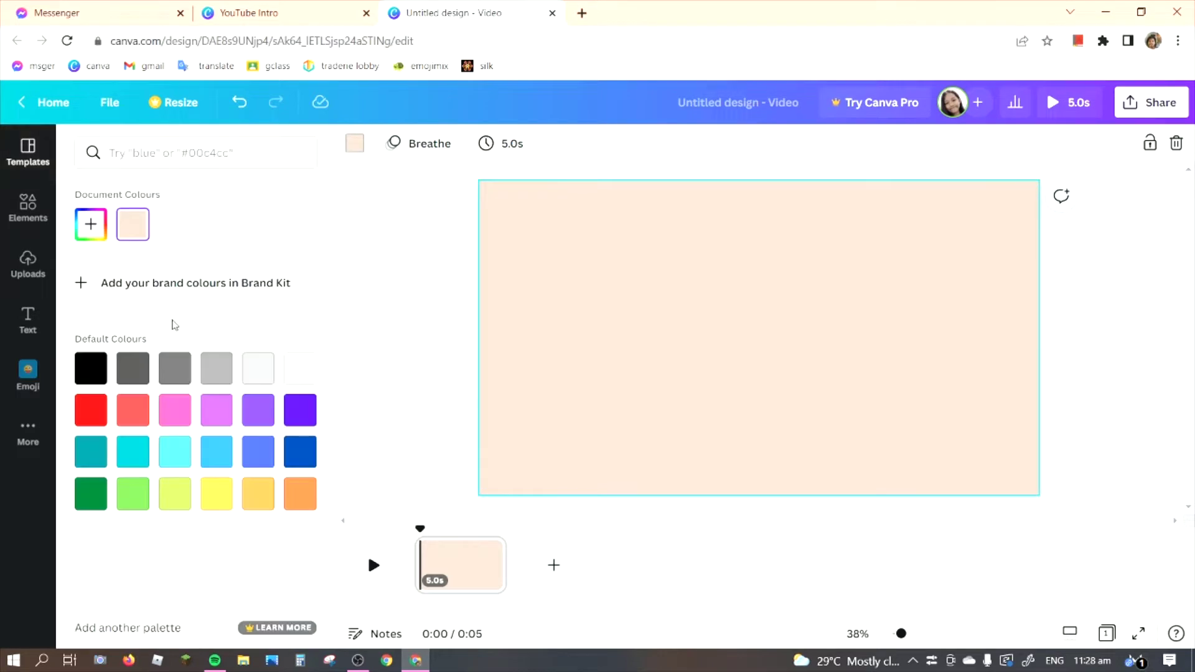
{"action": "left_click", "coordinate": [216, 451]}
{"action": "left_click", "coordinate": [174, 452]}
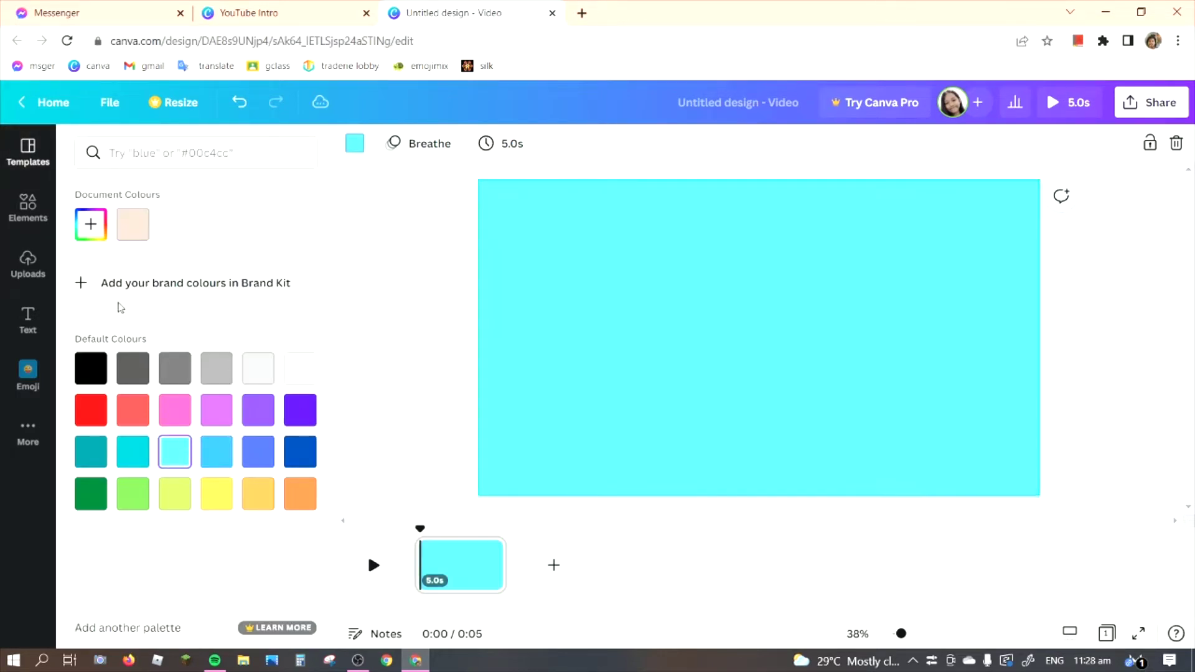
{"action": "left_click", "coordinate": [87, 225]}
{"action": "left_click_drag", "start_coordinate": [196, 356], "coordinate": [203, 356]}
{"action": "left_click", "coordinate": [199, 284]}
{"action": "left_click_drag", "start_coordinate": [200, 284], "coordinate": [175, 264]}
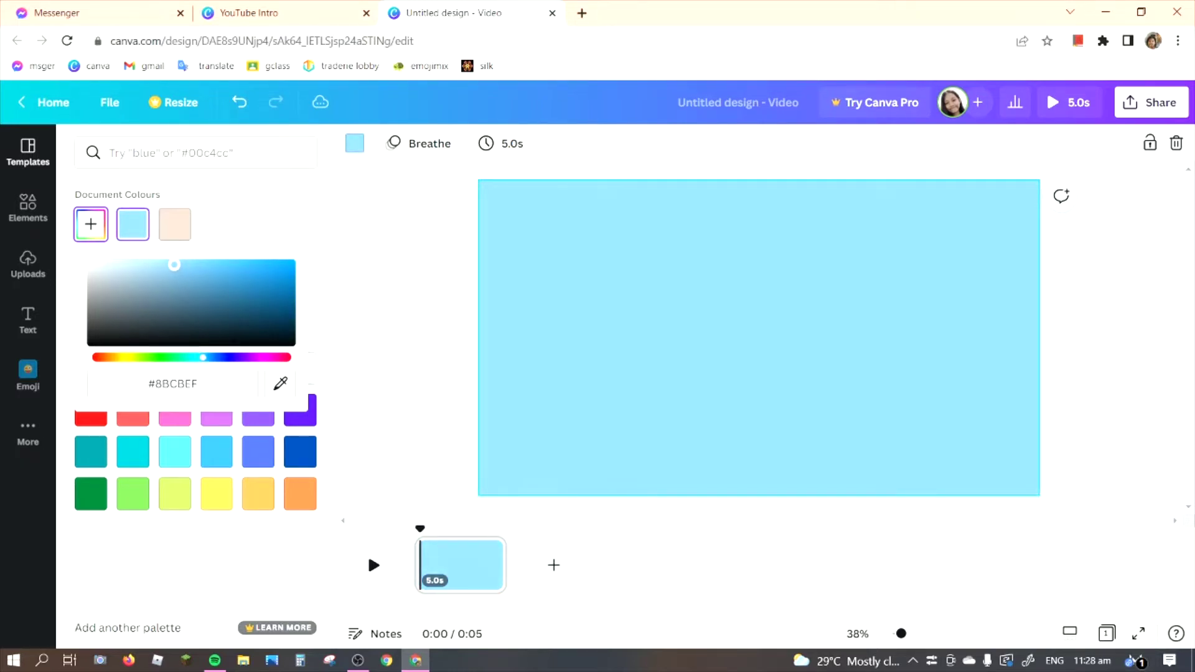
{"action": "left_click", "coordinate": [405, 241]}
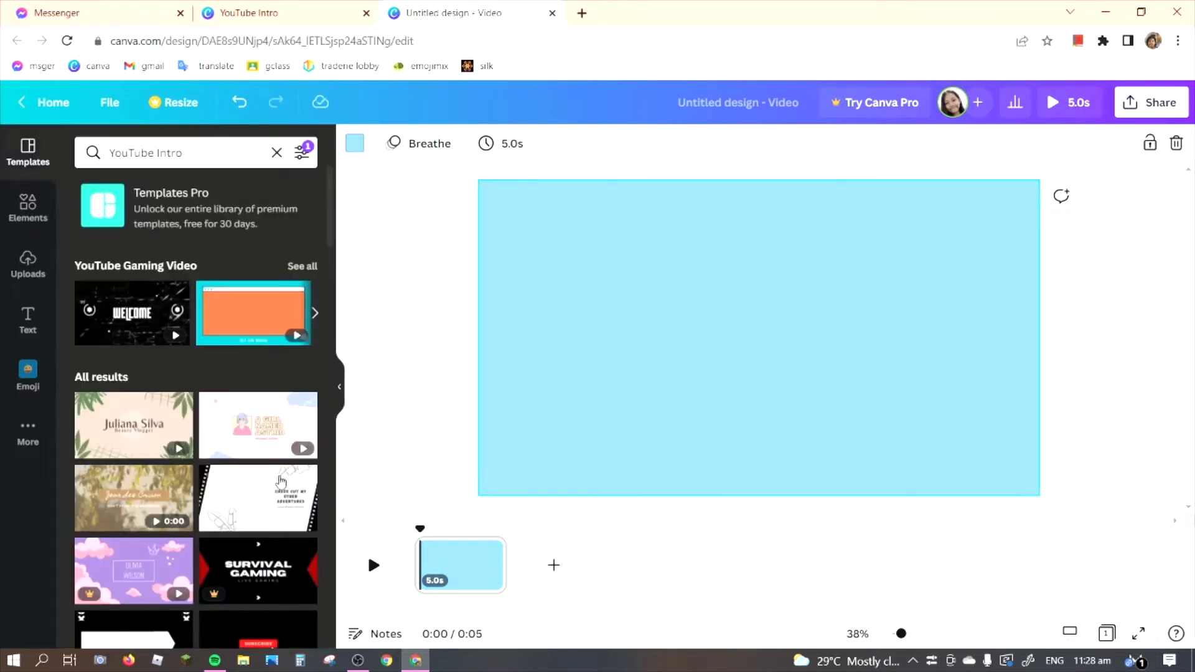
Step: Browse the text font combinations and add the pink neon "GLOW" text to the page
{"action": "left_click", "coordinate": [25, 319]}
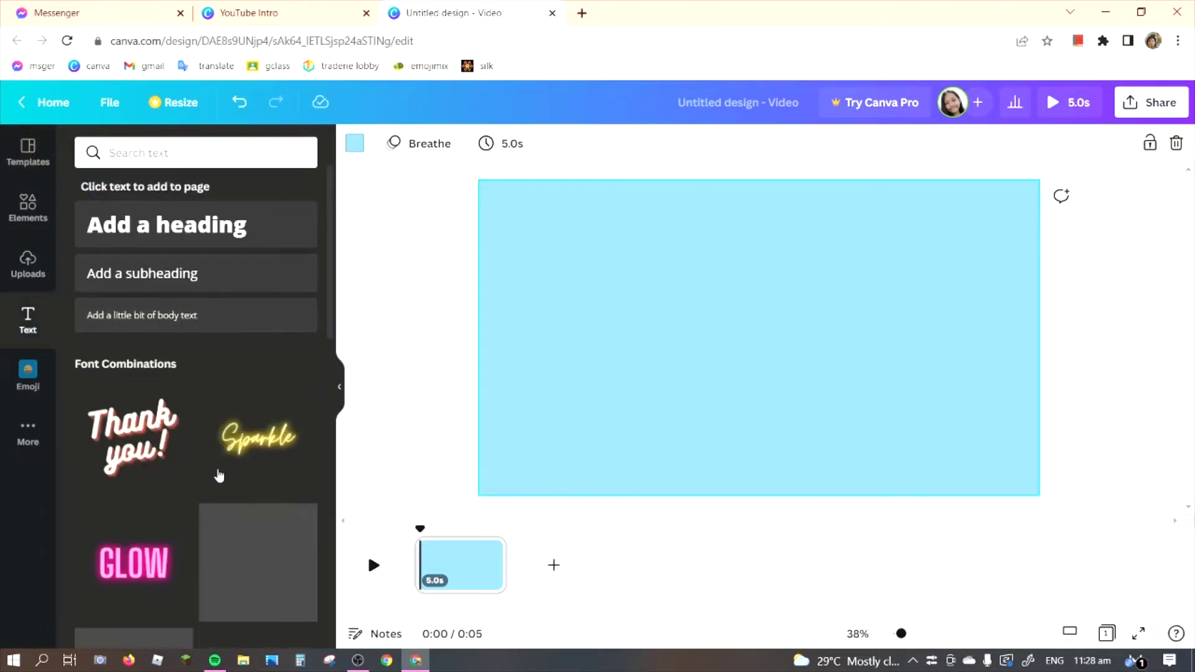
{"action": "scroll", "coordinate": [232, 496], "scroll_direction": "down", "scroll_amount": 2}
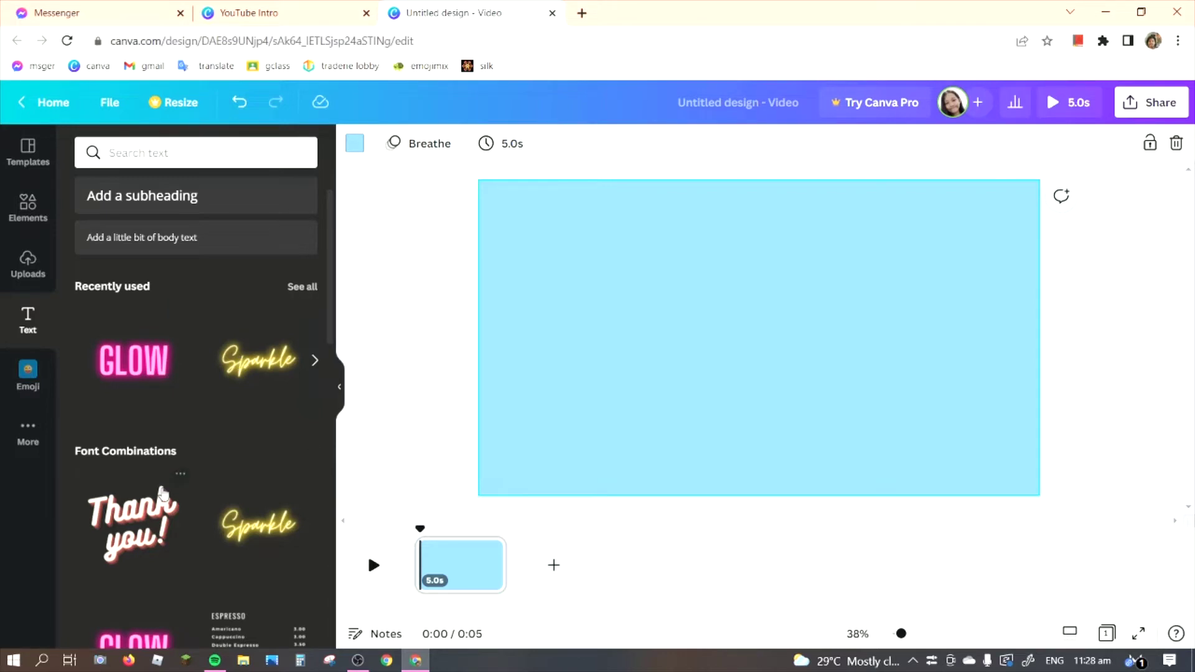
{"action": "scroll", "coordinate": [156, 492], "scroll_direction": "down", "scroll_amount": 4}
{"action": "scroll", "coordinate": [208, 507], "scroll_direction": "up", "scroll_amount": 3}
{"action": "scroll", "coordinate": [232, 499], "scroll_direction": "down", "scroll_amount": 4}
{"action": "scroll", "coordinate": [237, 499], "scroll_direction": "down", "scroll_amount": 3}
{"action": "scroll", "coordinate": [244, 500], "scroll_direction": "up", "scroll_amount": 5}
{"action": "scroll", "coordinate": [224, 473], "scroll_direction": "up", "scroll_amount": 3}
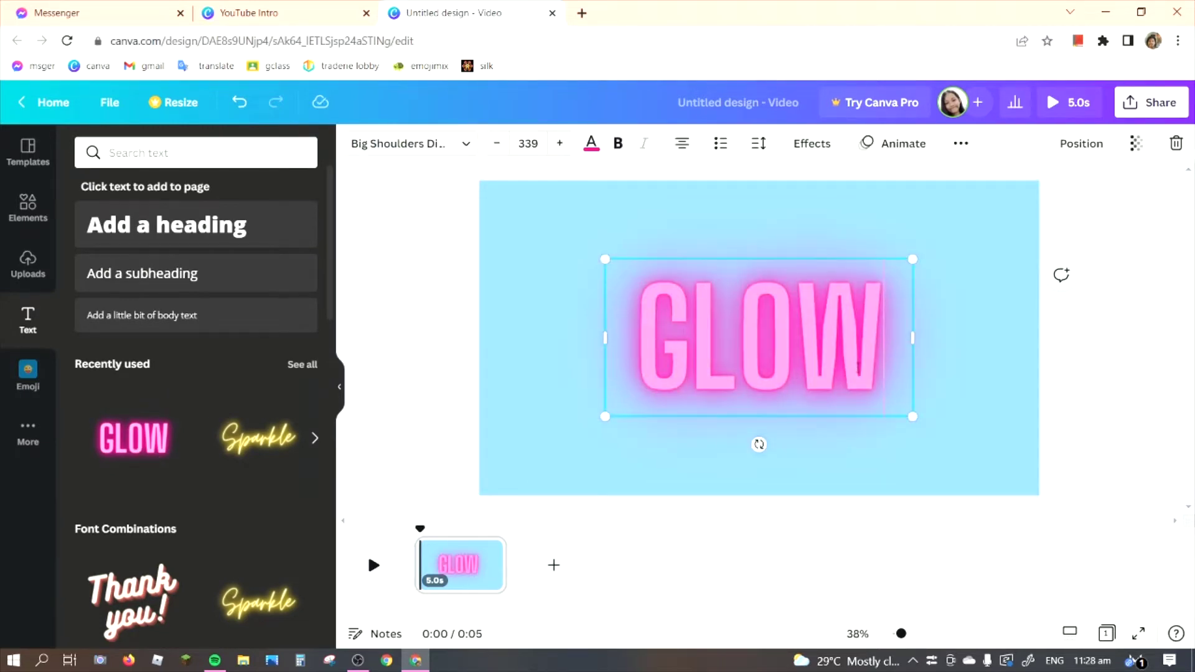
{"action": "left_click", "coordinate": [838, 380]}
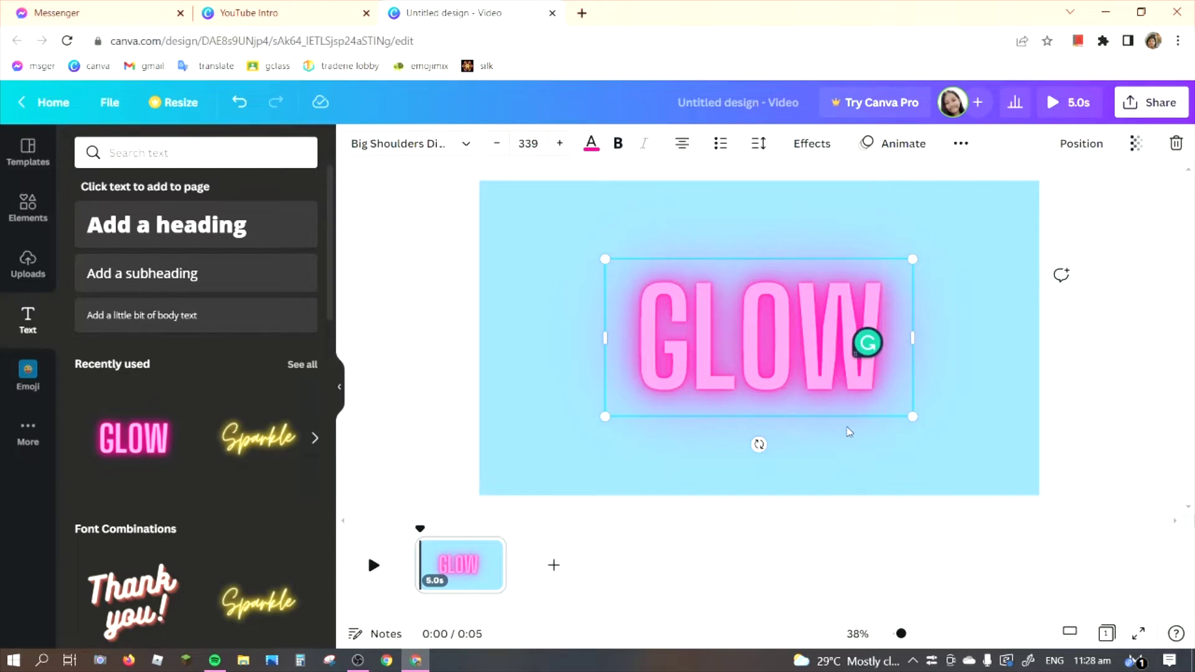
Step: Switch to the Messenger chat and send the message "glowing?"
{"action": "left_click", "coordinate": [108, 6]}
{"action": "left_click", "coordinate": [468, 618]}
{"action": "type", "text": "glow"}
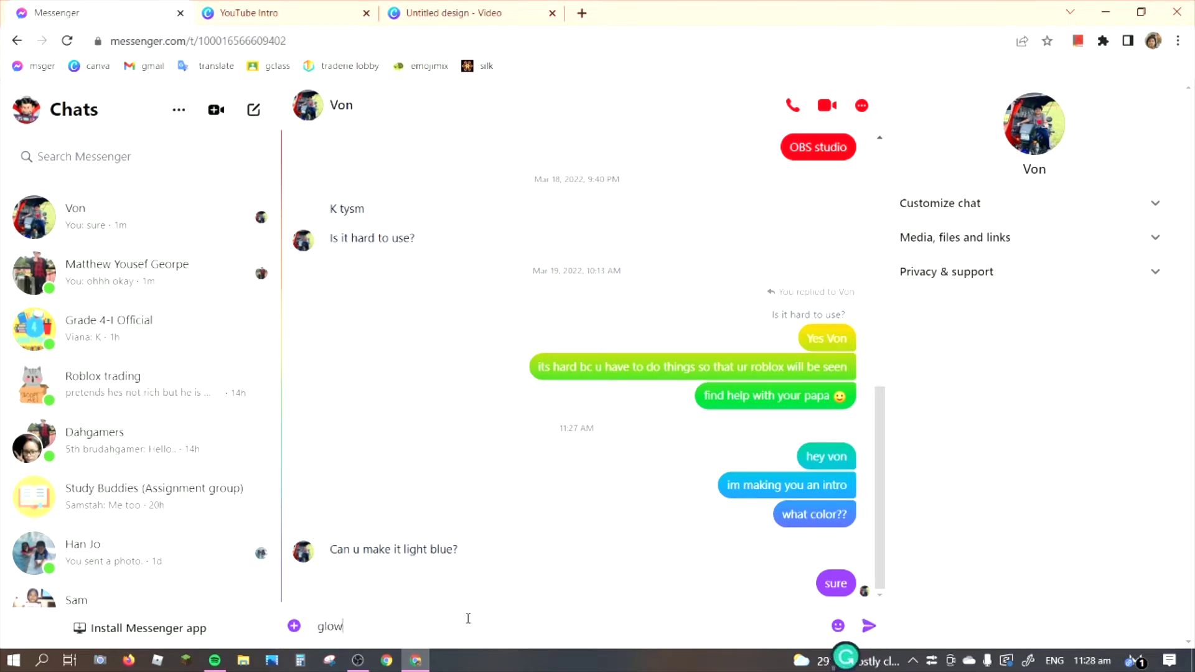
{"action": "type", "text": "ing?"}
{"action": "key", "text": "Return"}
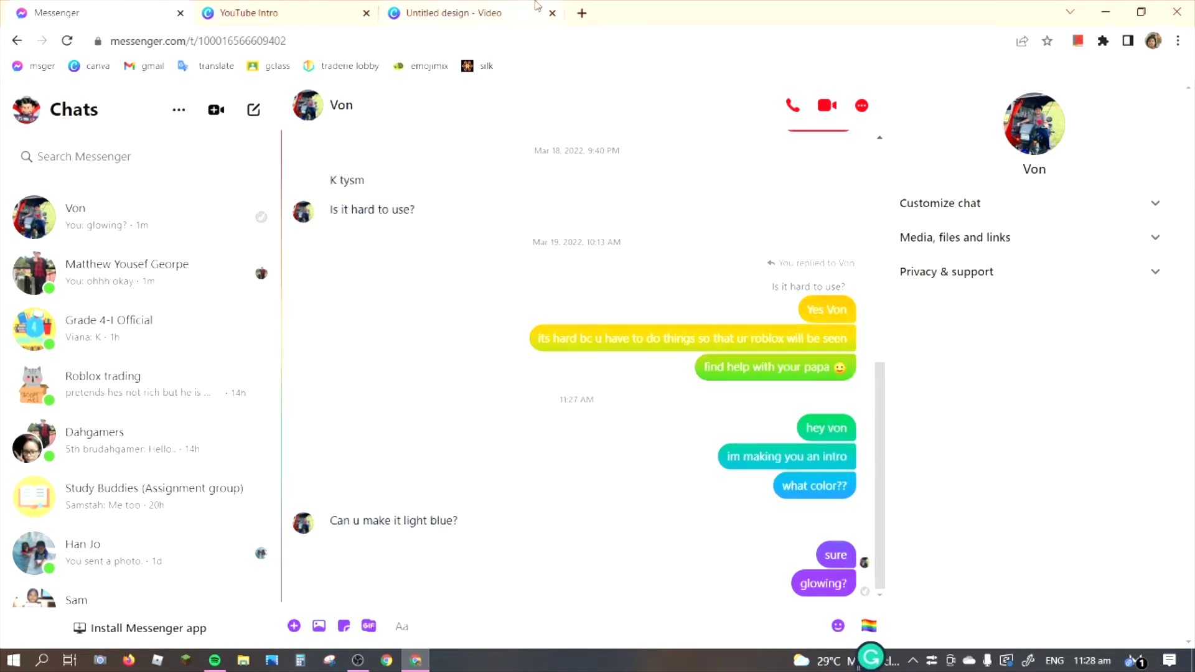
Step: Return to the Canva design and reduce the GLOW text's font size to 307
{"action": "left_click", "coordinate": [532, 11]}
{"action": "left_click_drag", "start_coordinate": [895, 376], "coordinate": [653, 365]}
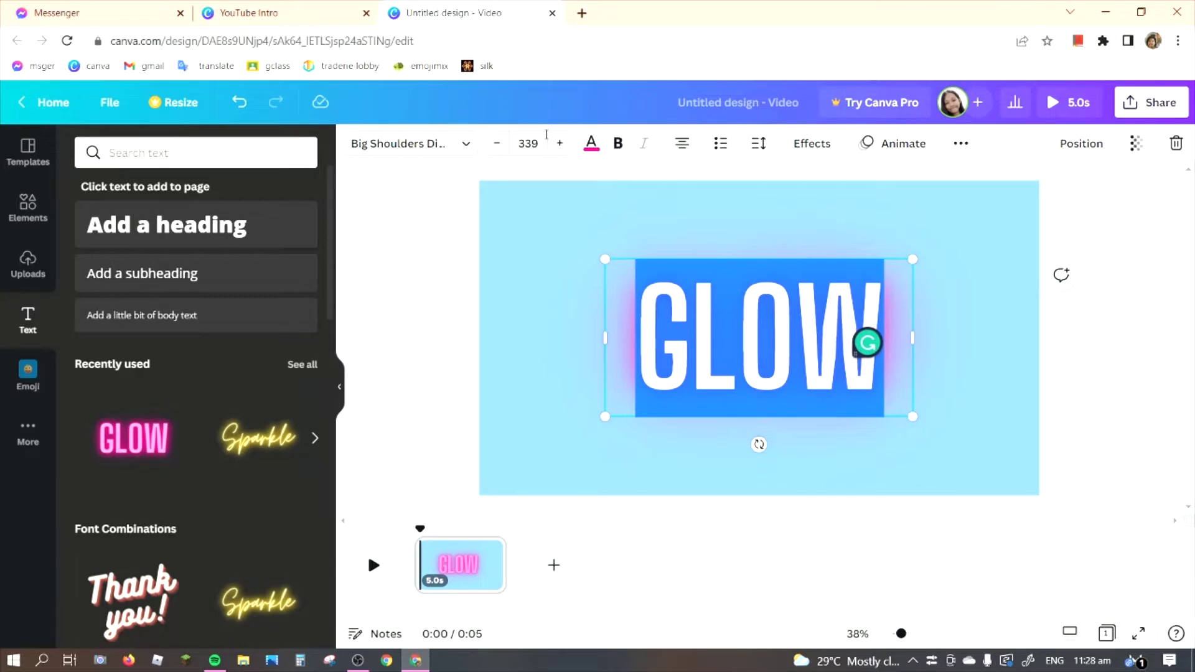
{"action": "left_click", "coordinate": [496, 143]}
{"action": "left_click", "coordinate": [496, 144]}
{"action": "left_click", "coordinate": [496, 144]}
{"action": "left_click", "coordinate": [496, 144]}
{"action": "left_click", "coordinate": [496, 144]}
{"action": "left_click", "coordinate": [496, 143]}
{"action": "left_click", "coordinate": [496, 144]}
{"action": "left_click", "coordinate": [497, 143]}
{"action": "left_click", "coordinate": [496, 143]}
Step: Try the Blogger and Sensei fonts on the GLOW text
{"action": "left_click", "coordinate": [462, 144]}
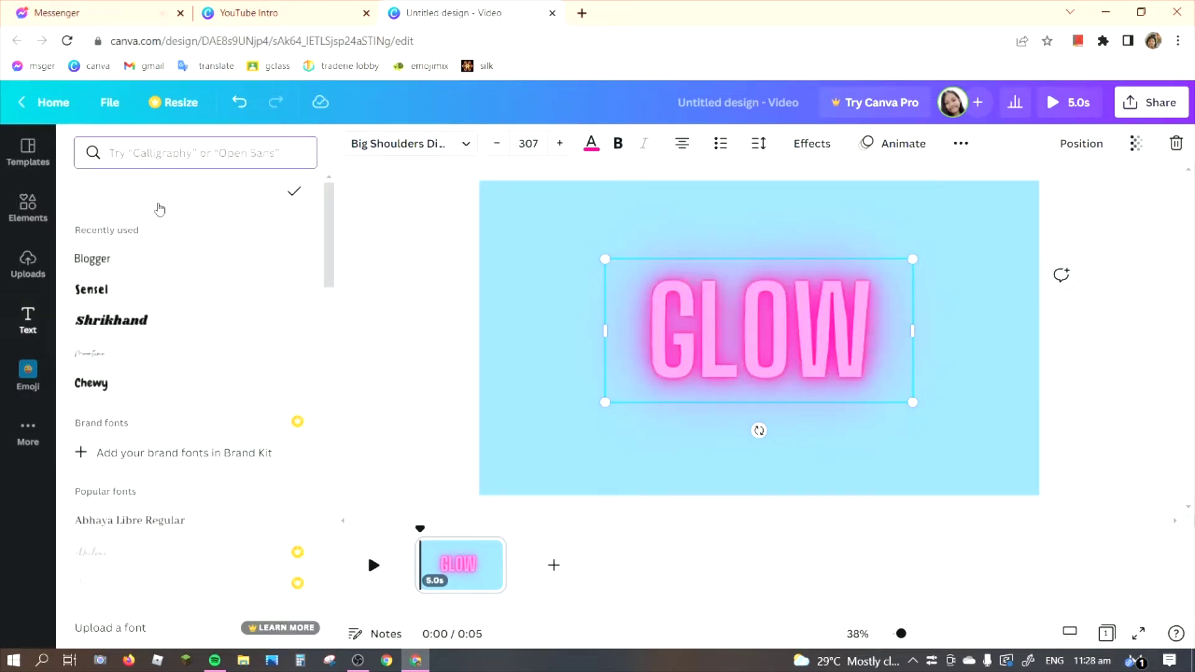
{"action": "left_click", "coordinate": [204, 268]}
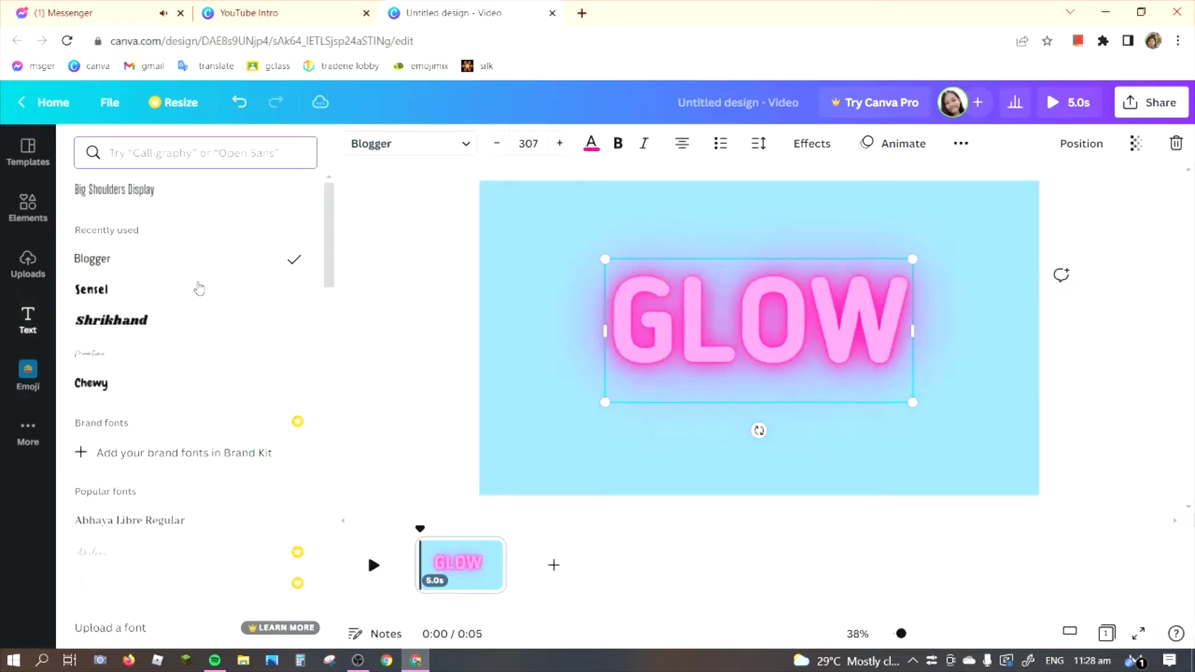
{"action": "left_click", "coordinate": [200, 291]}
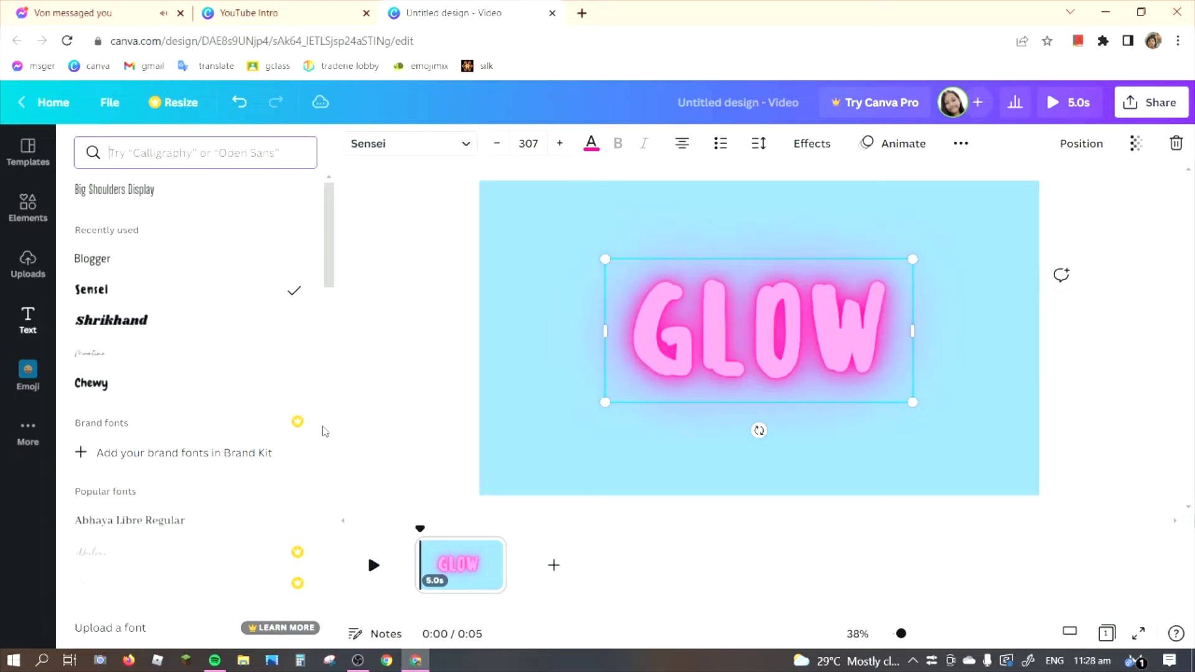
Step: Switch to the Messenger chat, read the friend's answer and reply "kay :)"
{"action": "left_click", "coordinate": [3, 5]}
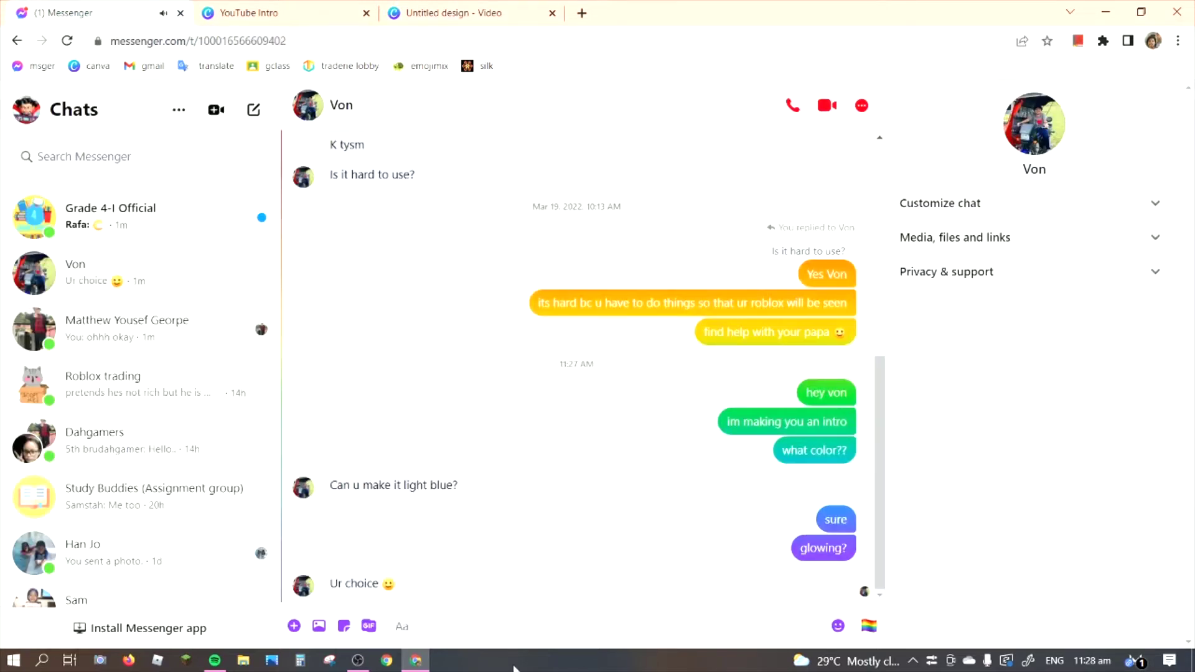
{"action": "type", "text": "ok"}
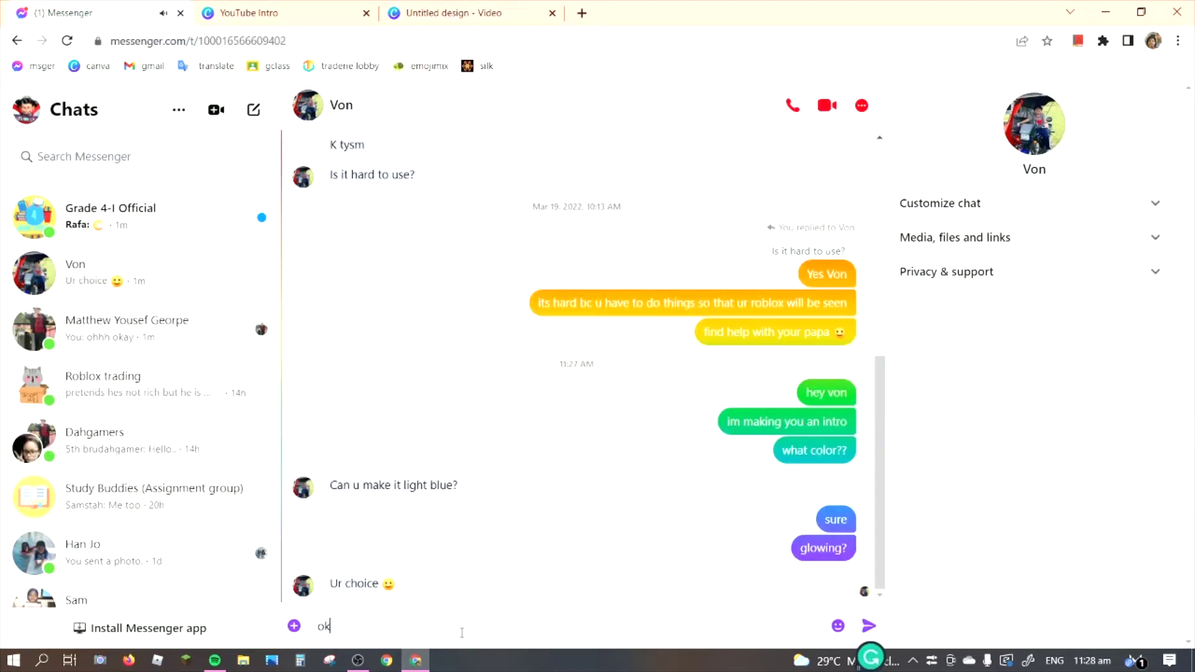
{"action": "type", "text": "ay :)"}
{"action": "key", "text": "Return"}
Step: Return to the Canva design and try the Shrikhand font on the GLOW text
{"action": "left_click", "coordinate": [442, 13]}
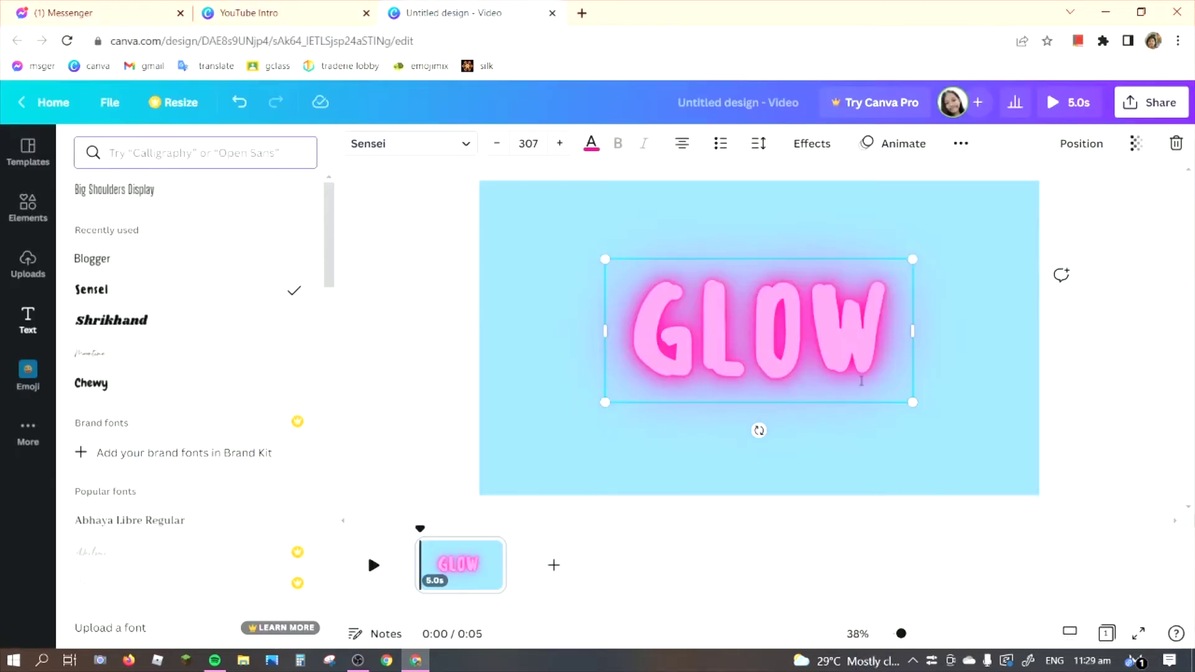
{"action": "left_click_drag", "start_coordinate": [876, 350], "coordinate": [584, 351]}
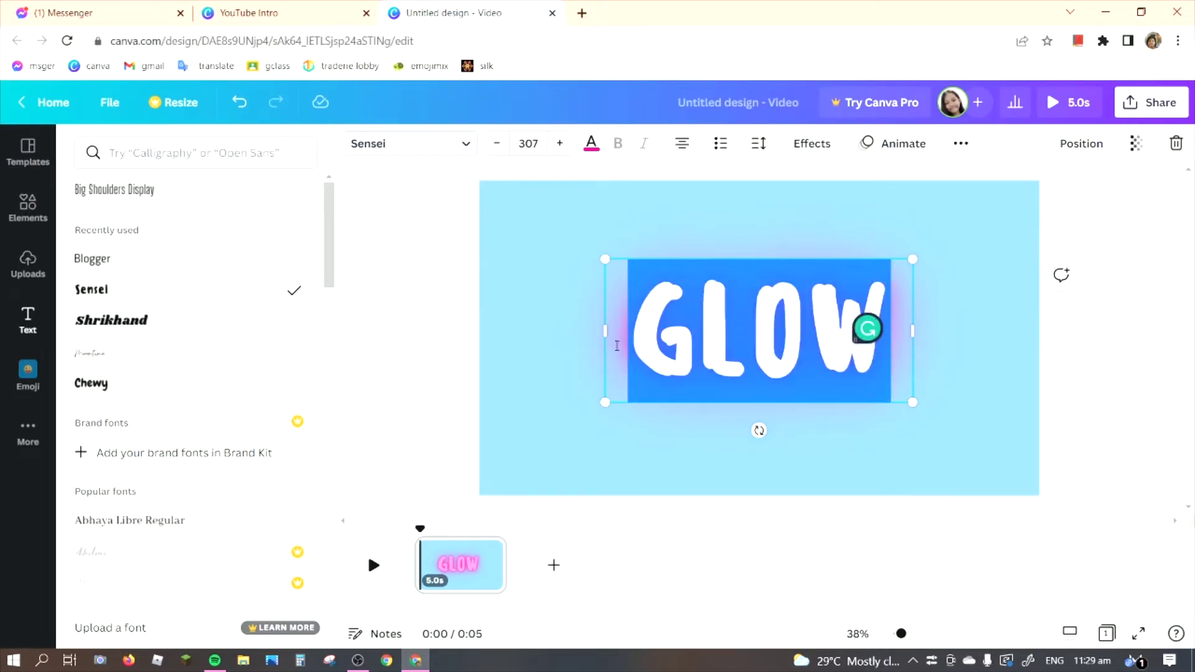
{"action": "left_click", "coordinate": [401, 143]}
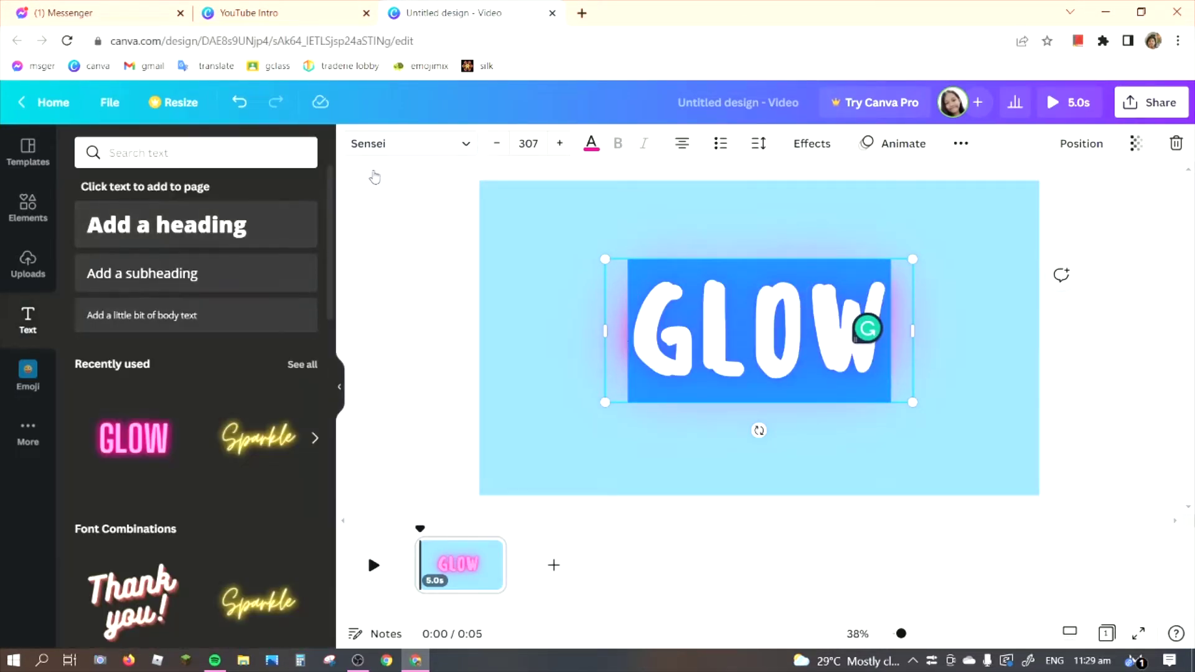
{"action": "left_click", "coordinate": [395, 149]}
{"action": "left_click", "coordinate": [191, 292]}
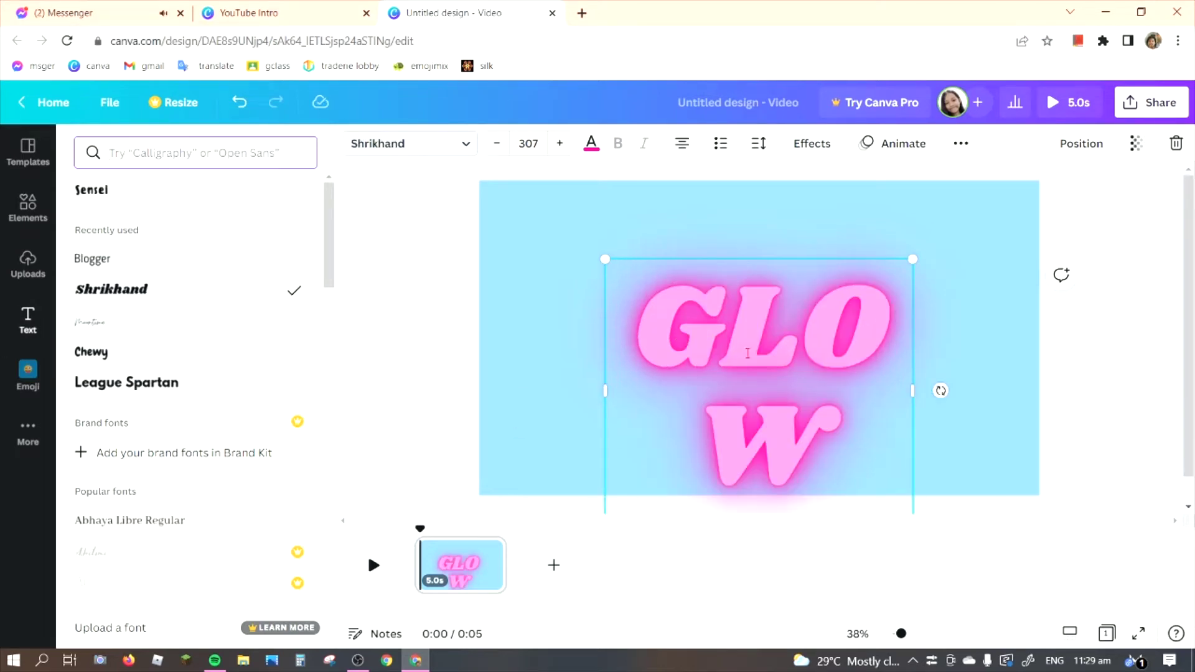
{"action": "left_click_drag", "start_coordinate": [910, 390], "coordinate": [802, 389]}
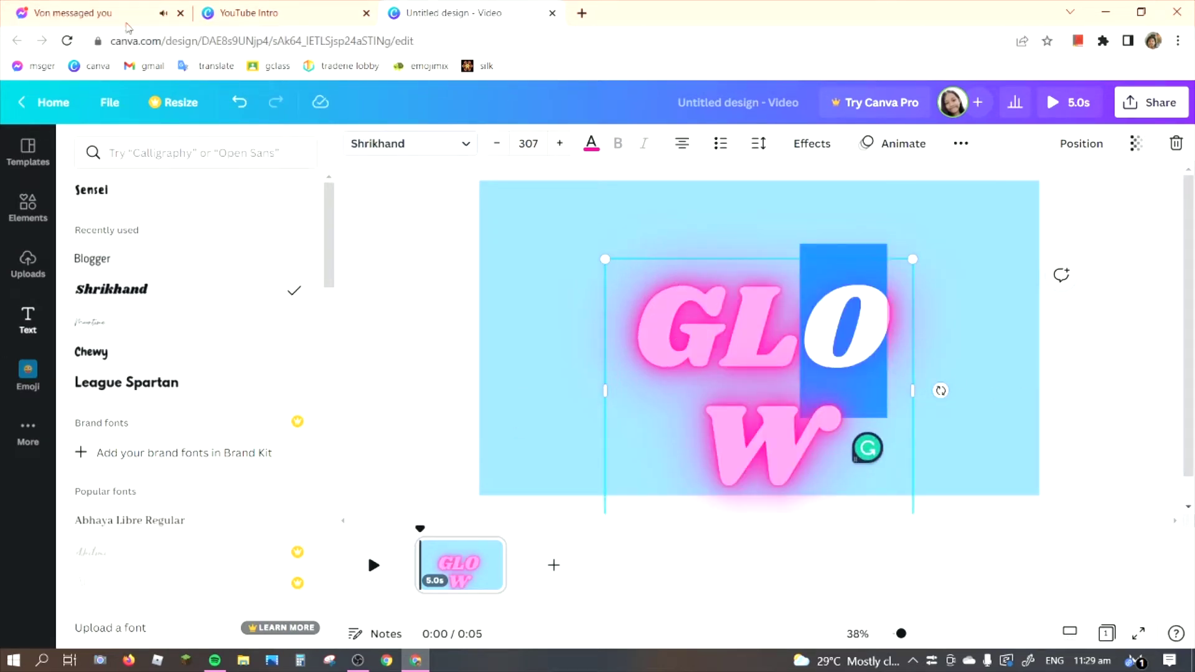
Step: Switch to the Messenger chat and send the reply "welcome"
{"action": "key", "text": "ctrl+1"}
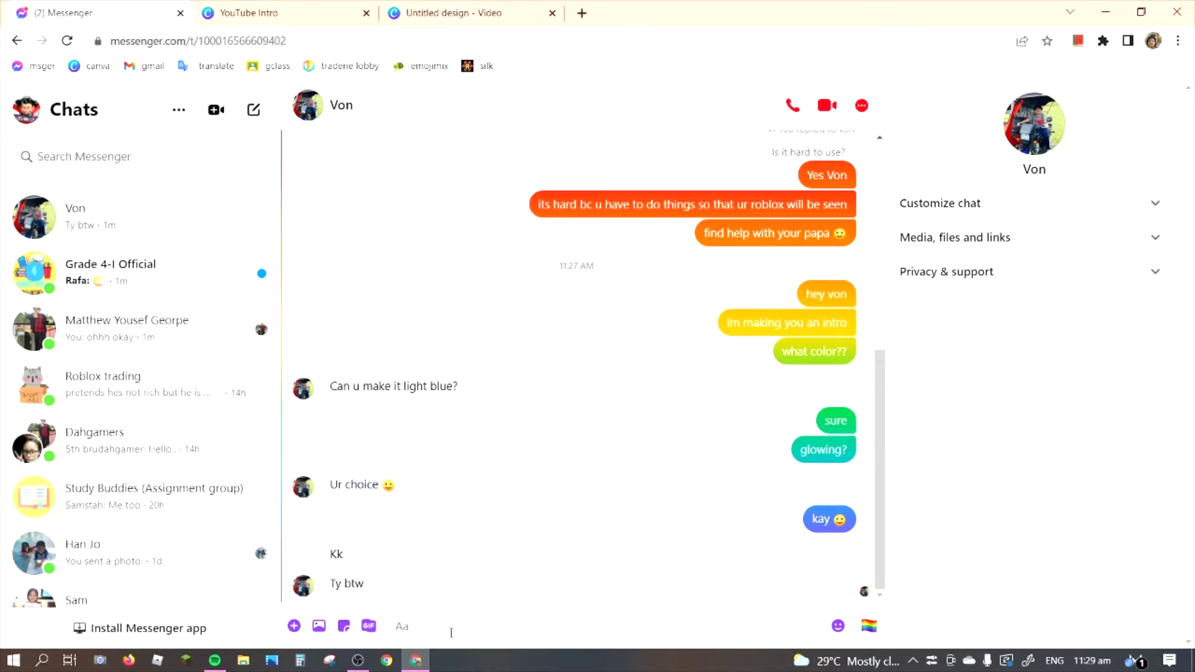
{"action": "type", "text": "welcome"}
{"action": "key", "text": "Return"}
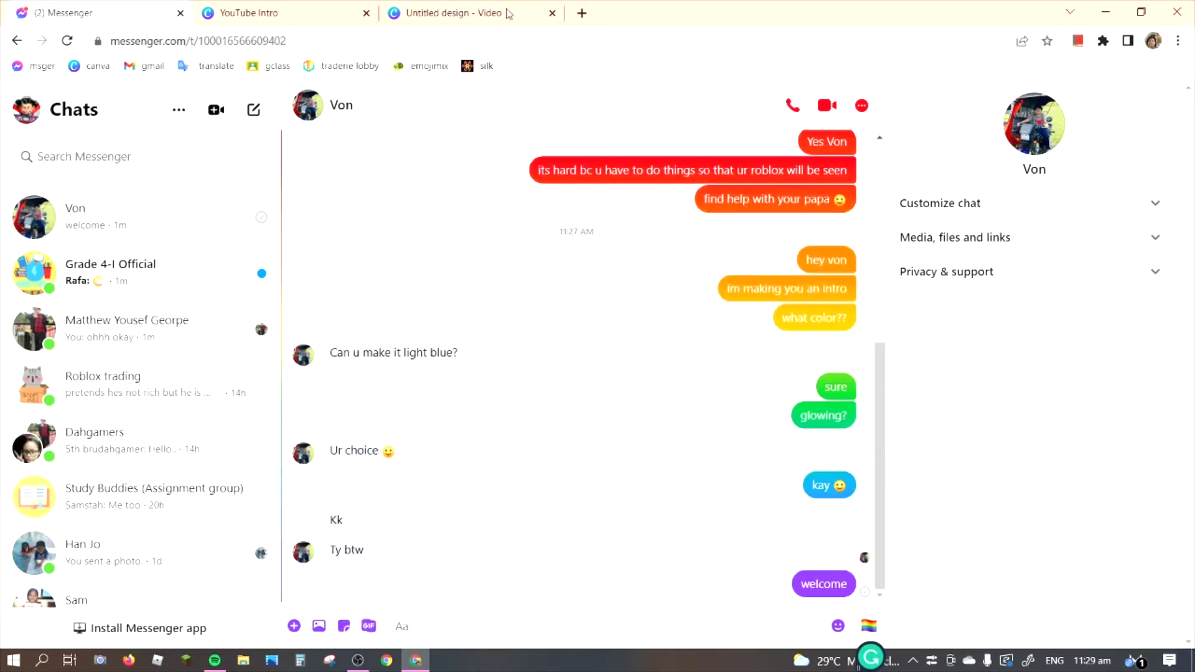
Step: Return to the Canva design, widen the GLOW text box to fit the word on one line, and recentre it
{"action": "key", "text": "ctrl+3"}
{"action": "left_click_drag", "start_coordinate": [918, 390], "coordinate": [1066, 410]}
{"action": "left_click_drag", "start_coordinate": [878, 404], "coordinate": [843, 400]}
Step: Try the Chewy font on the GLOW text, then set its font to Blogger
{"action": "left_click_drag", "start_coordinate": [967, 345], "coordinate": [599, 360]}
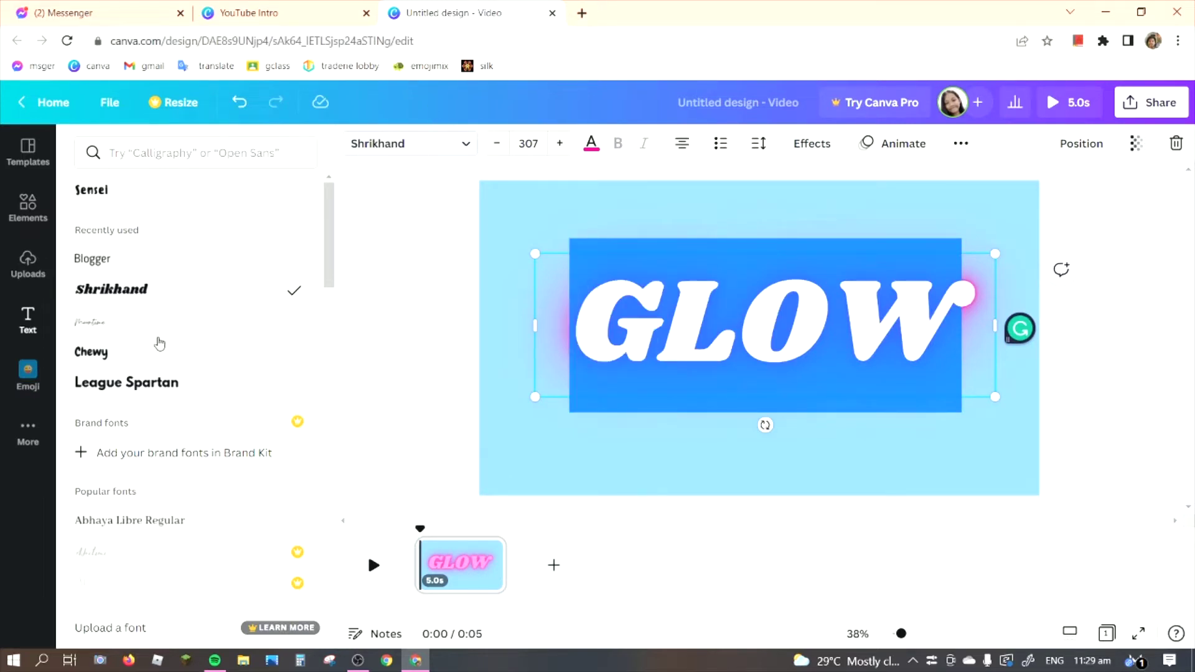
{"action": "left_click", "coordinate": [128, 359]}
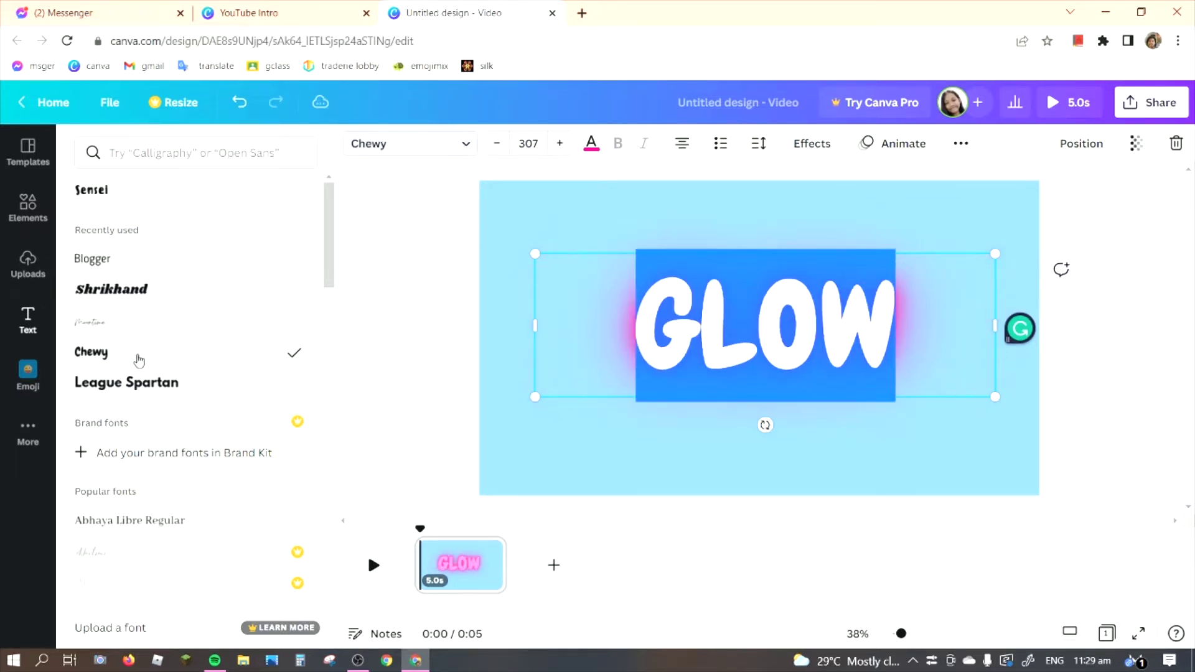
{"action": "left_click", "coordinate": [123, 272]}
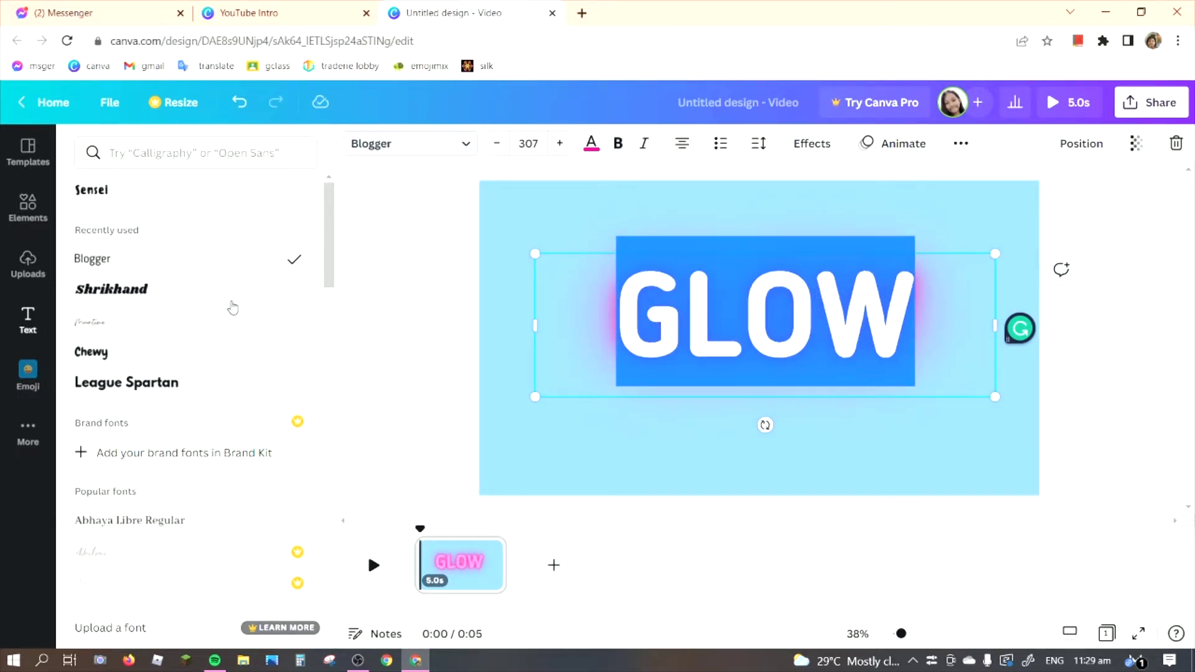
Step: Set the GLOW text's font to Sensei and its colour to the document's light blue
{"action": "left_click", "coordinate": [110, 199]}
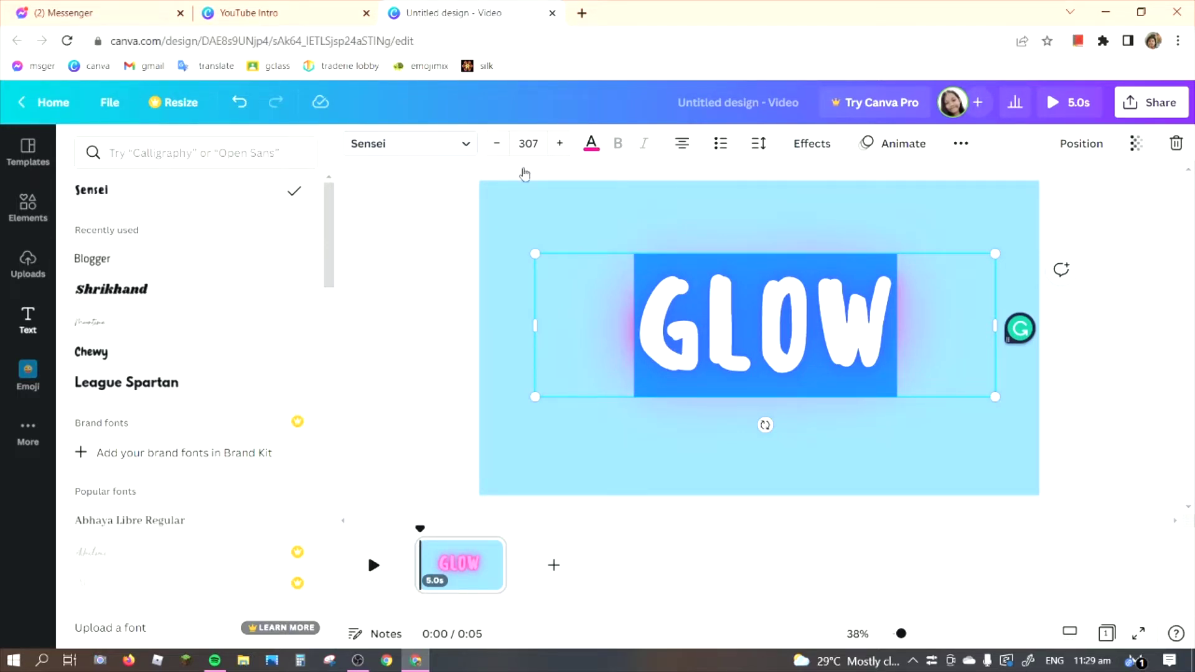
{"action": "left_click", "coordinate": [591, 144]}
{"action": "left_click", "coordinate": [133, 224]}
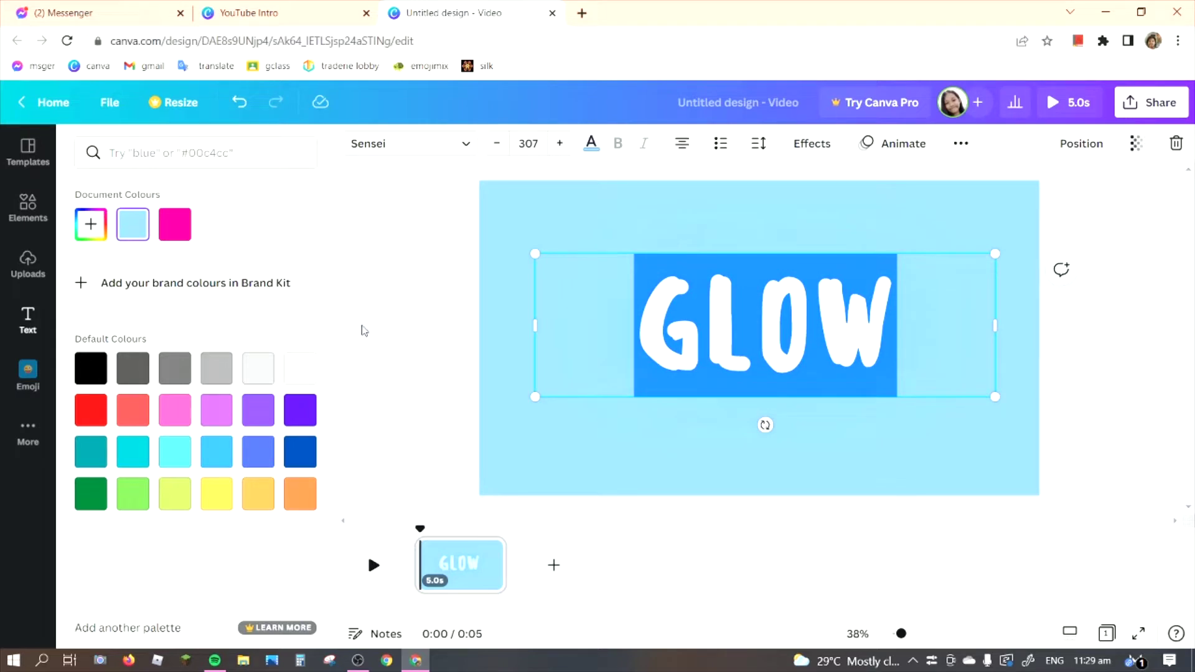
{"action": "left_click", "coordinate": [707, 248]}
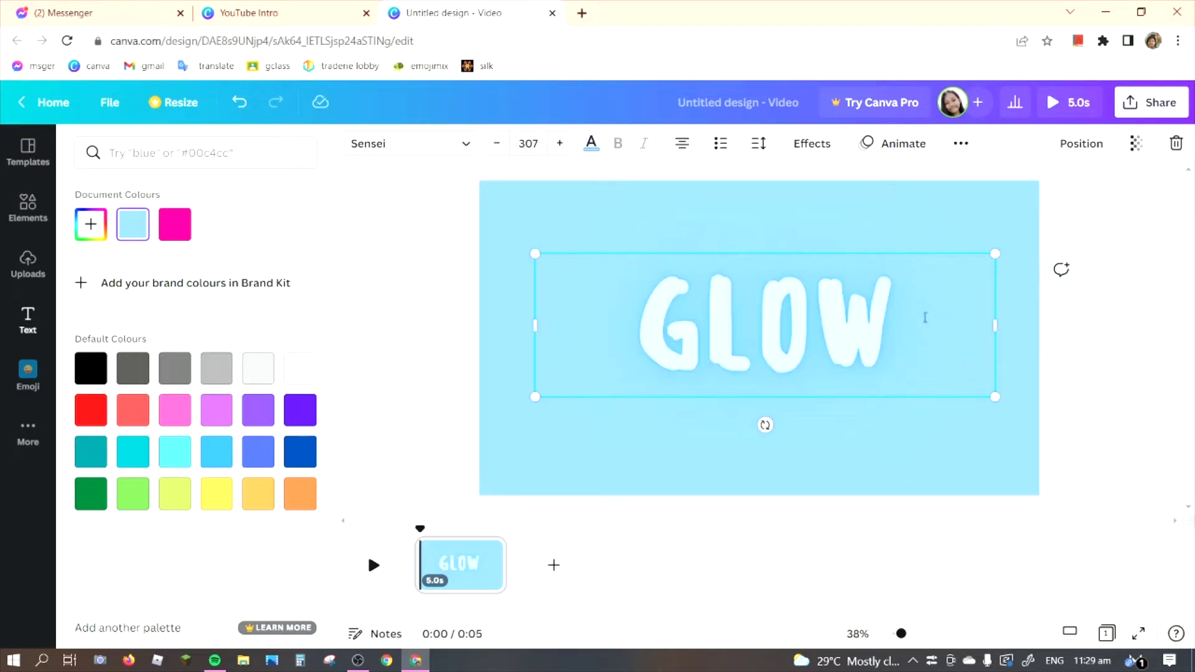
Step: Try periwinkle blue and dark blue on the GLOW text, then set its colour to light aqua
{"action": "left_click_drag", "start_coordinate": [930, 318], "coordinate": [597, 323]}
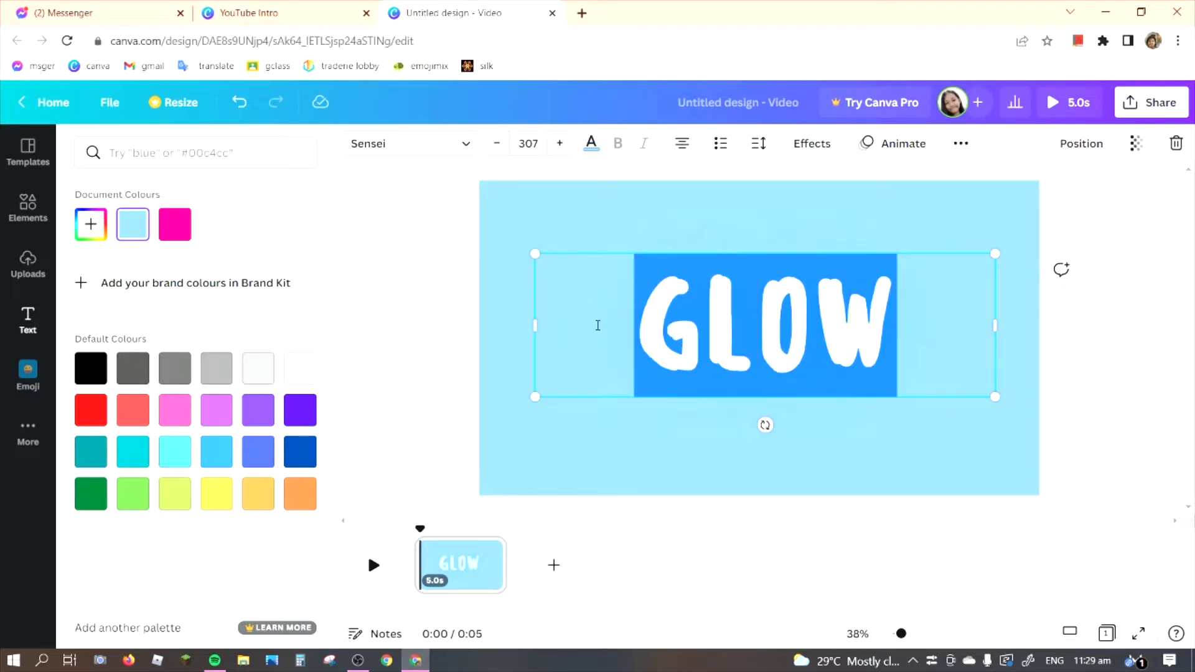
{"action": "left_click", "coordinate": [257, 452]}
{"action": "key", "text": "Escape"}
{"action": "left_click_drag", "start_coordinate": [884, 326], "coordinate": [626, 328]}
{"action": "left_click", "coordinate": [589, 144]}
{"action": "left_click", "coordinate": [300, 452]}
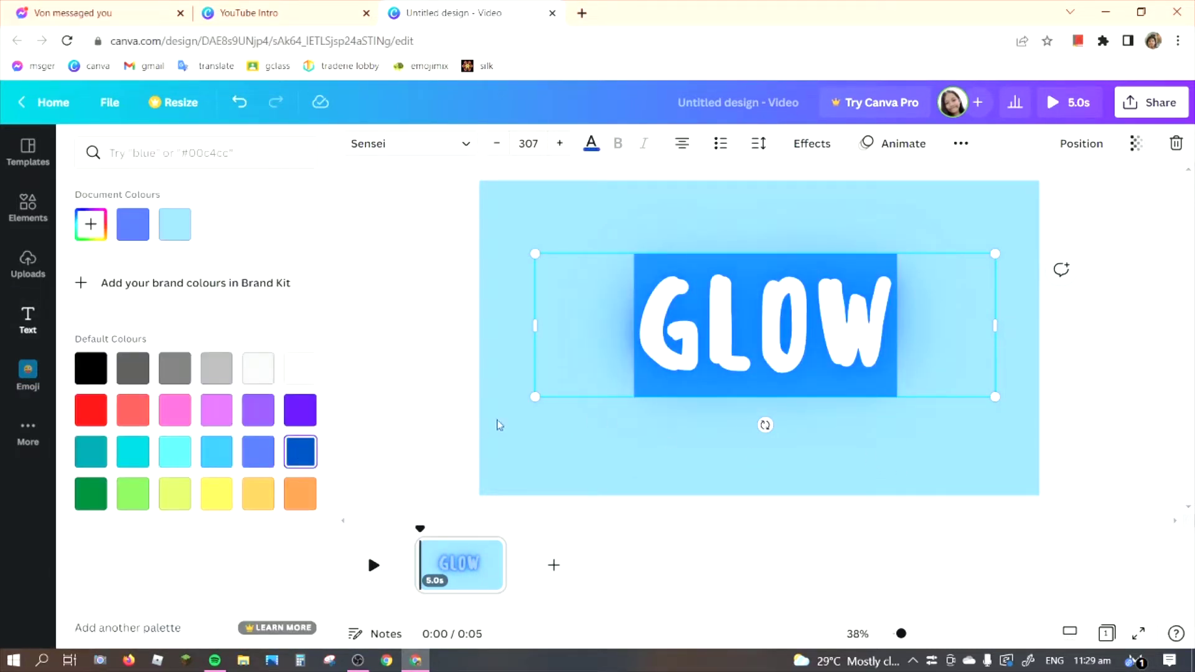
{"action": "left_click", "coordinate": [175, 452]}
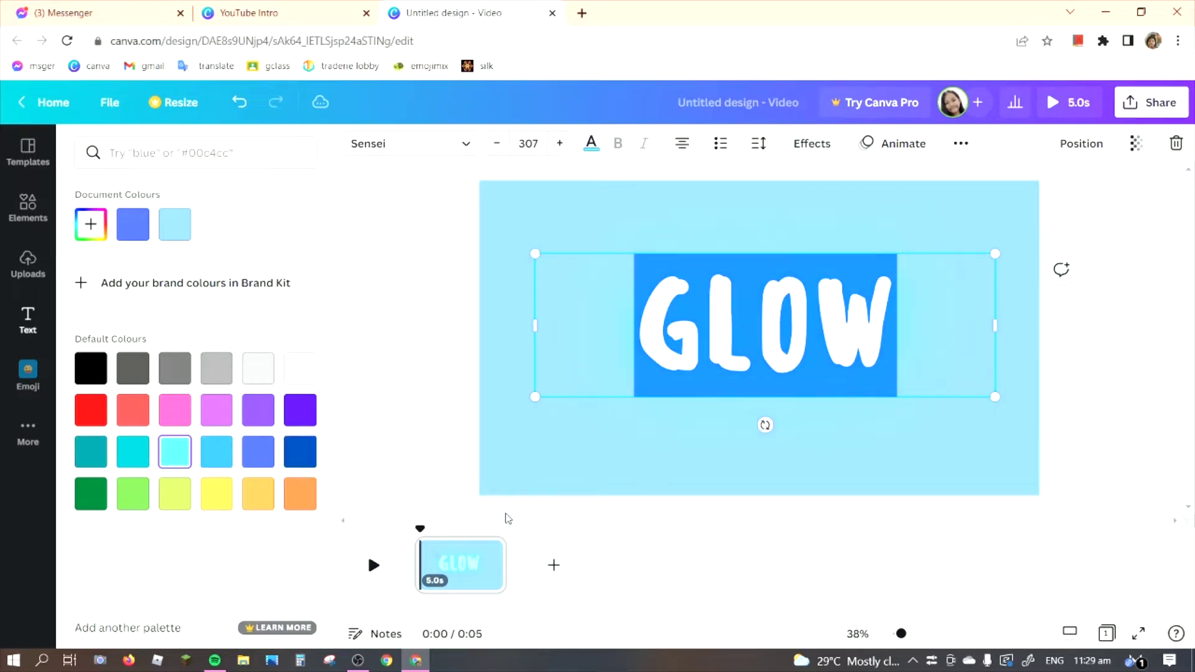
{"action": "left_click", "coordinate": [906, 331]}
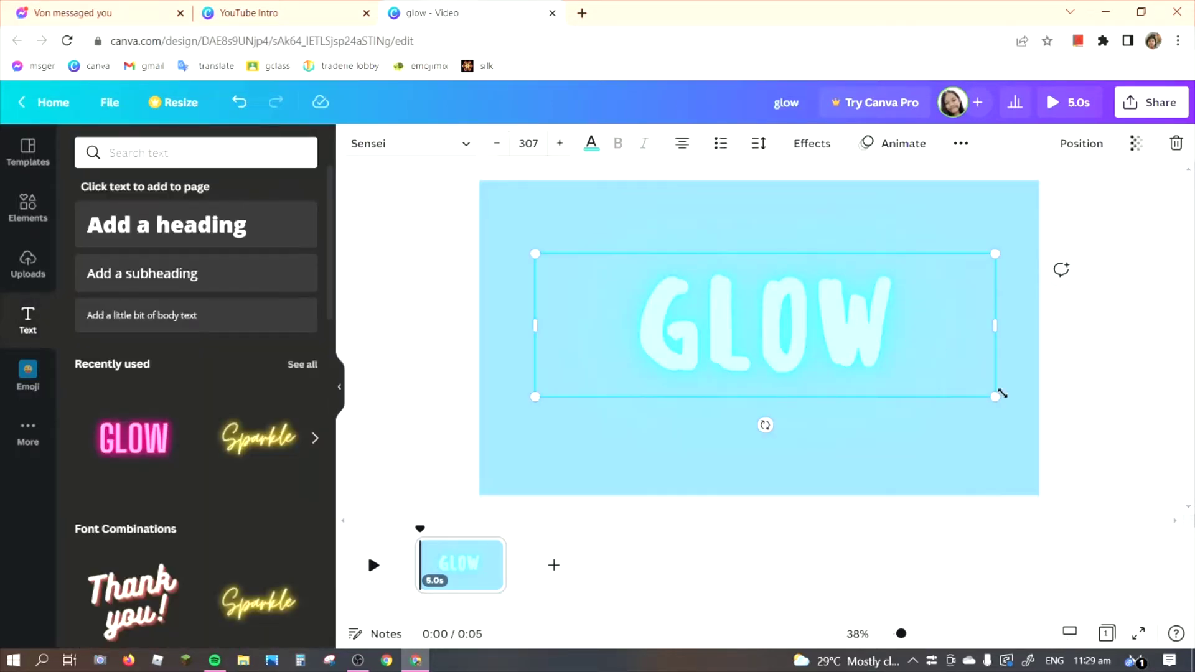
Step: Delete the GLOW text from the page, leaving only the light blue background
{"action": "left_click", "coordinate": [981, 424]}
{"action": "left_click", "coordinate": [892, 334]}
{"action": "left_click_drag", "start_coordinate": [896, 323], "coordinate": [661, 343]}
{"action": "key", "text": "BackSpace"}
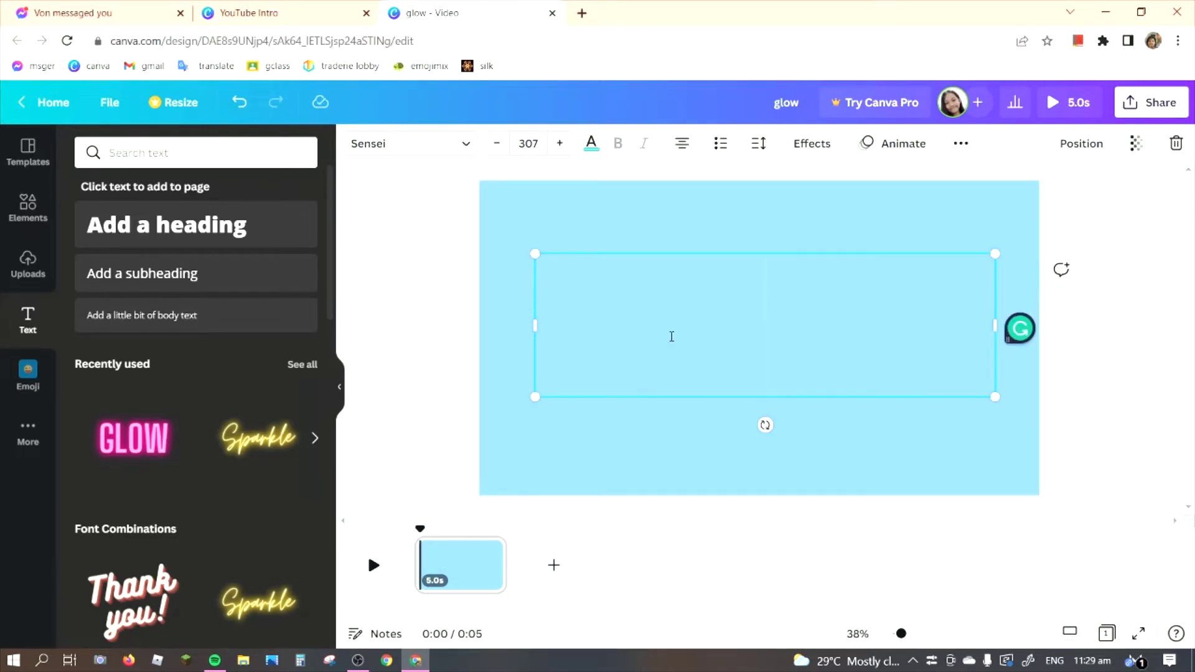
{"action": "left_click", "coordinate": [418, 367]}
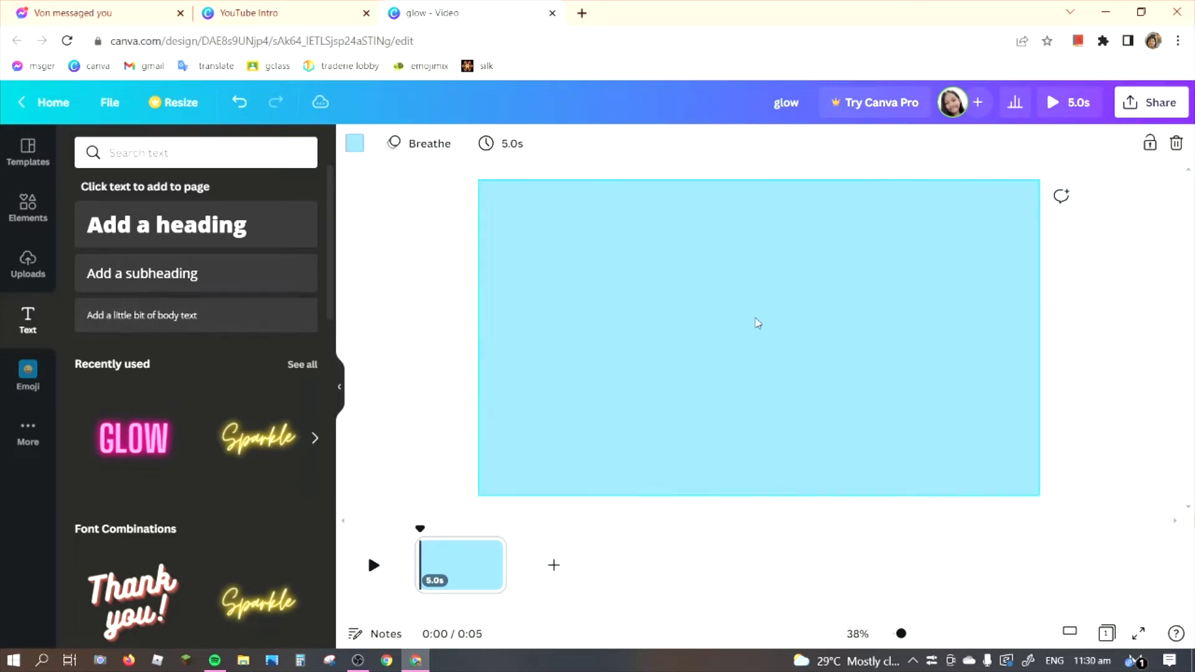
{"action": "key", "text": "ctrl+z"}
{"action": "left_click", "coordinate": [931, 339]}
{"action": "key", "text": "Delete"}
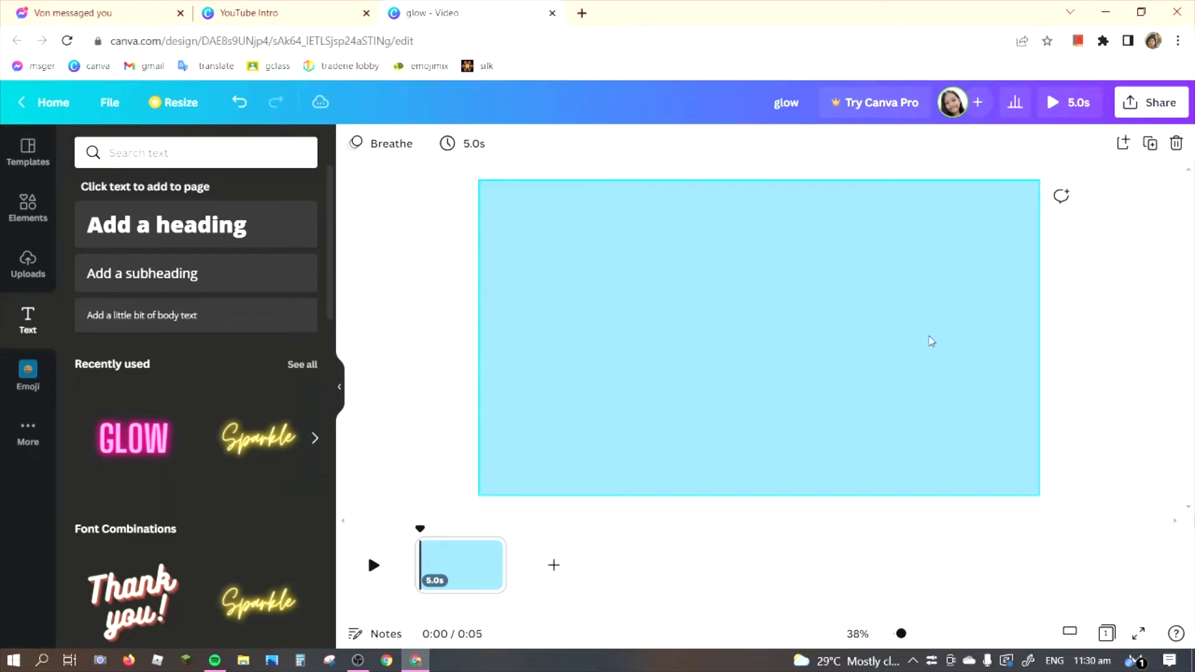
{"action": "left_click", "coordinate": [685, 346]}
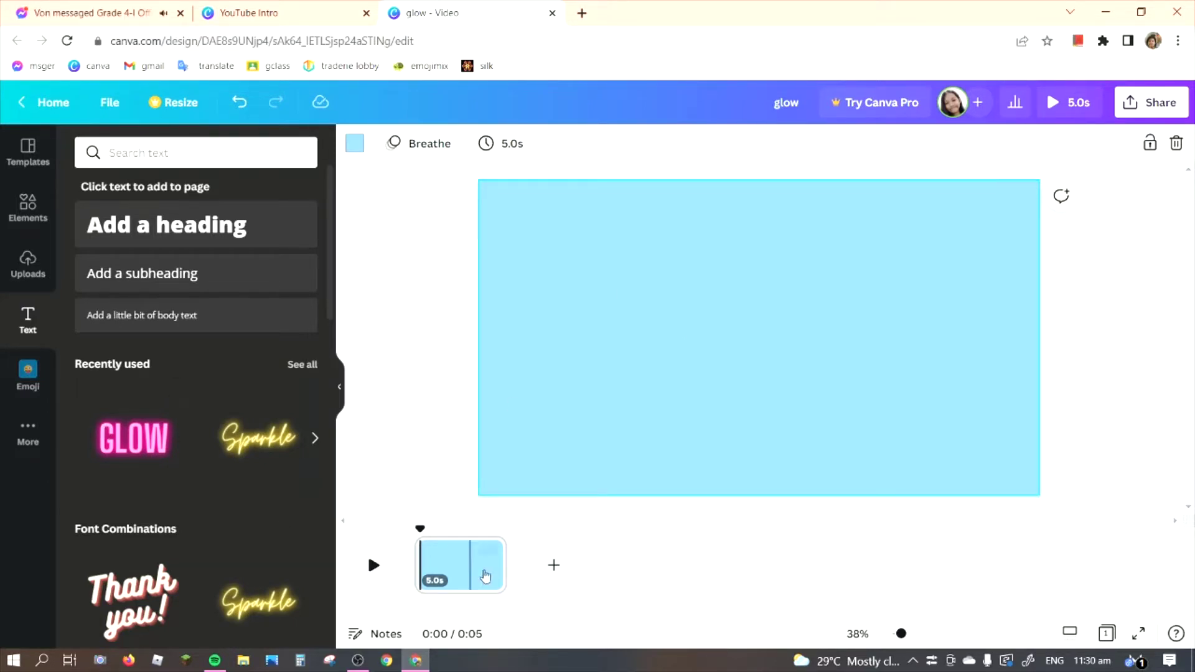
Step: Apply the YouTube Gaming Video template with the orange browser window and "GET OUR MERCH!" caption to the page
{"action": "left_click", "coordinate": [32, 163]}
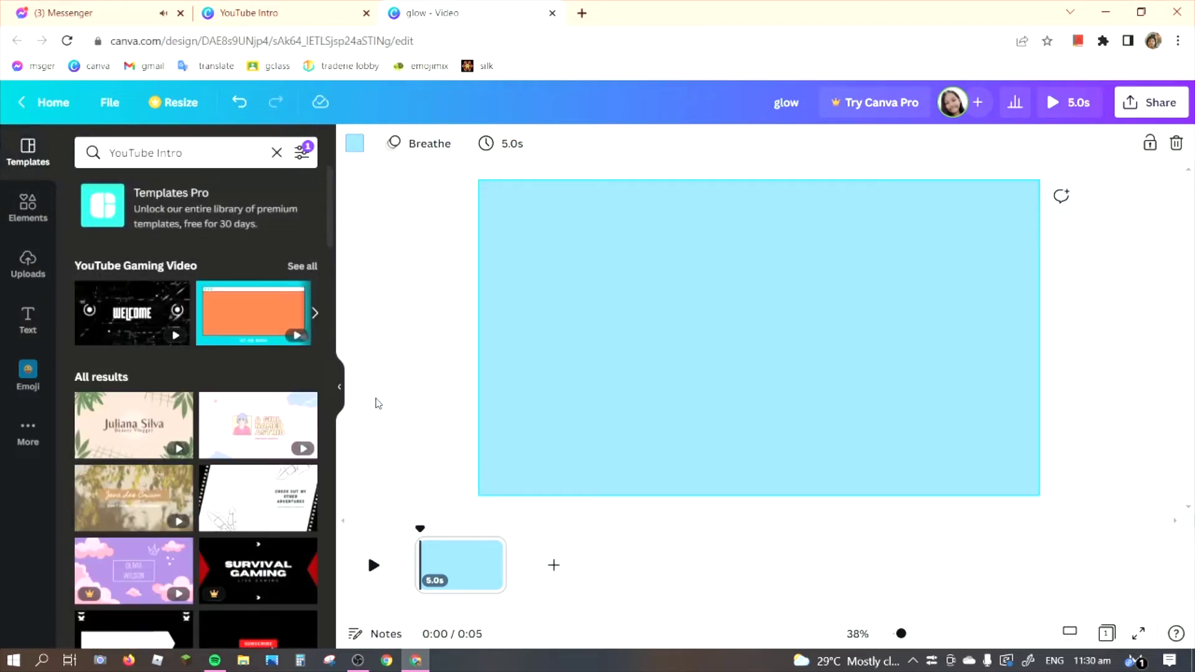
{"action": "scroll", "coordinate": [317, 554], "scroll_direction": "down", "scroll_amount": 3}
{"action": "scroll", "coordinate": [322, 562], "scroll_direction": "up", "scroll_amount": 2}
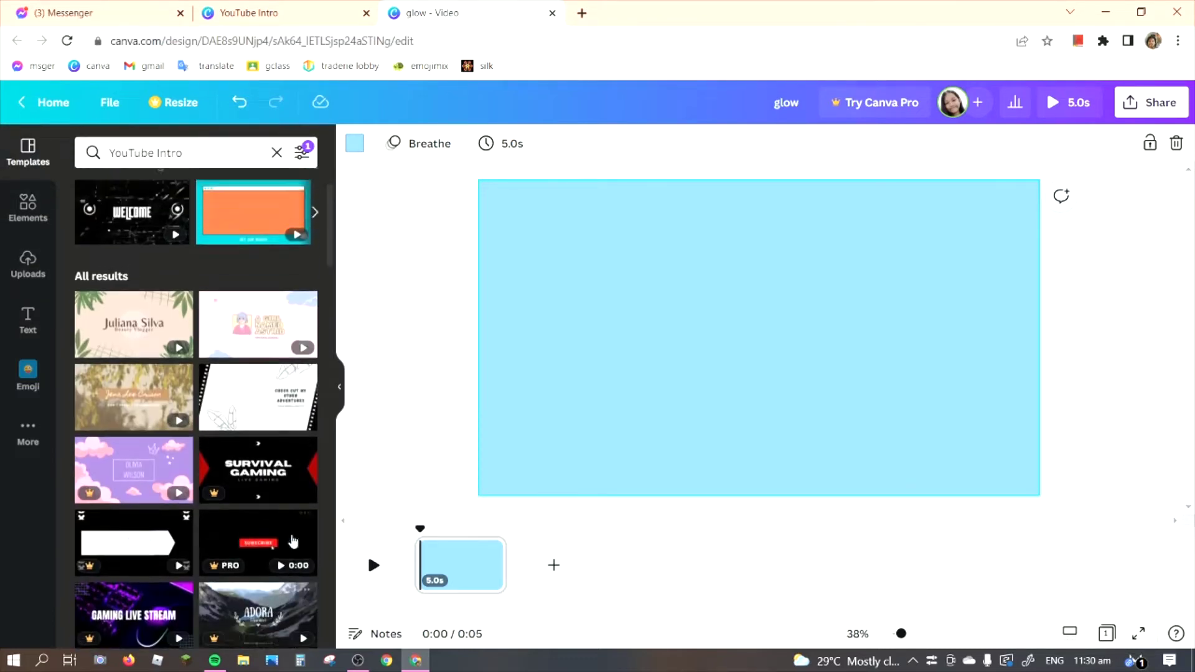
{"action": "left_click", "coordinate": [258, 239]}
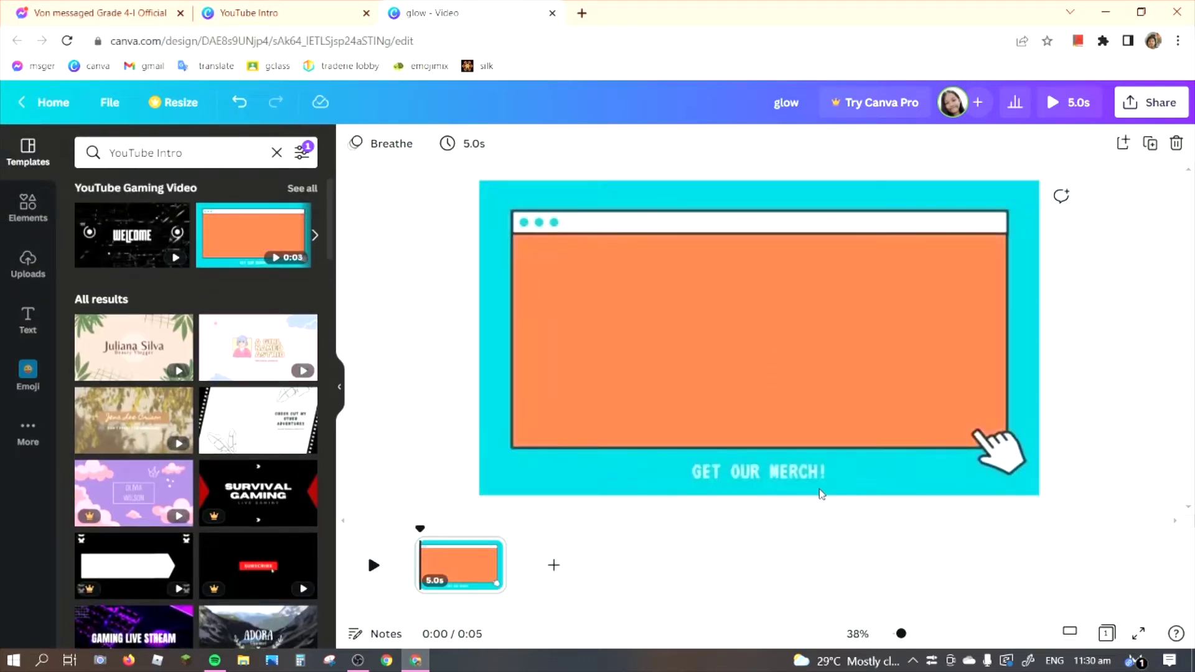
Step: Delete the "GET OUR MERCH!" caption, the hand cursor and the orange browser window from the page
{"action": "left_click", "coordinate": [909, 443]}
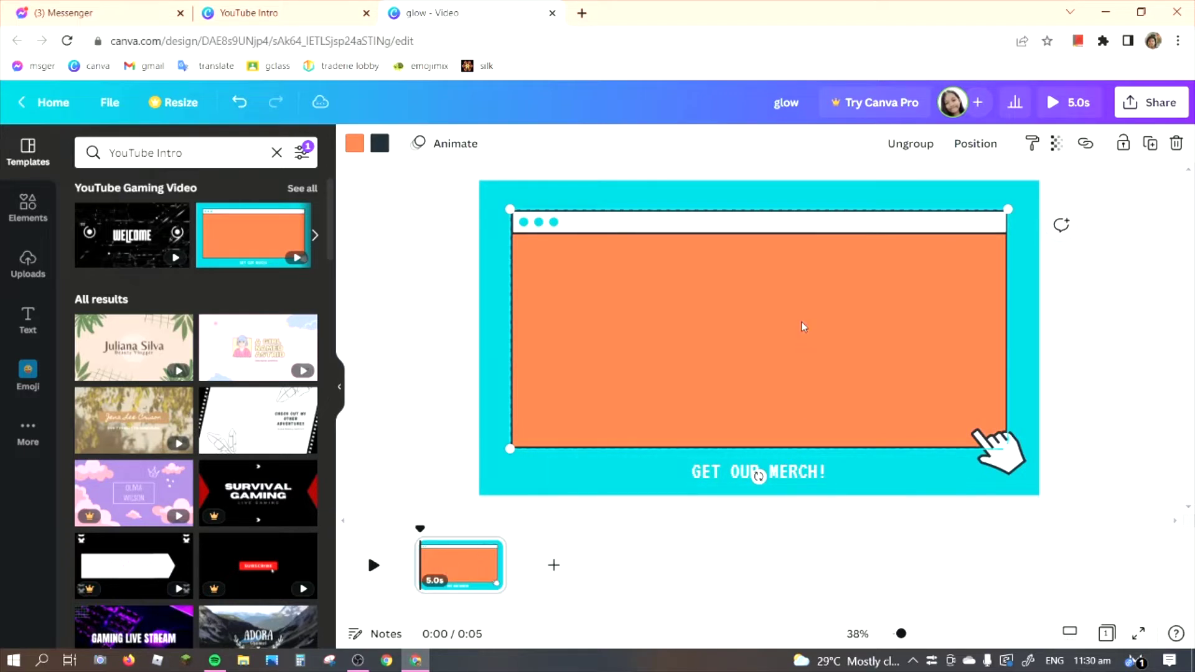
{"action": "left_click", "coordinate": [823, 470]}
{"action": "key", "text": "Delete"}
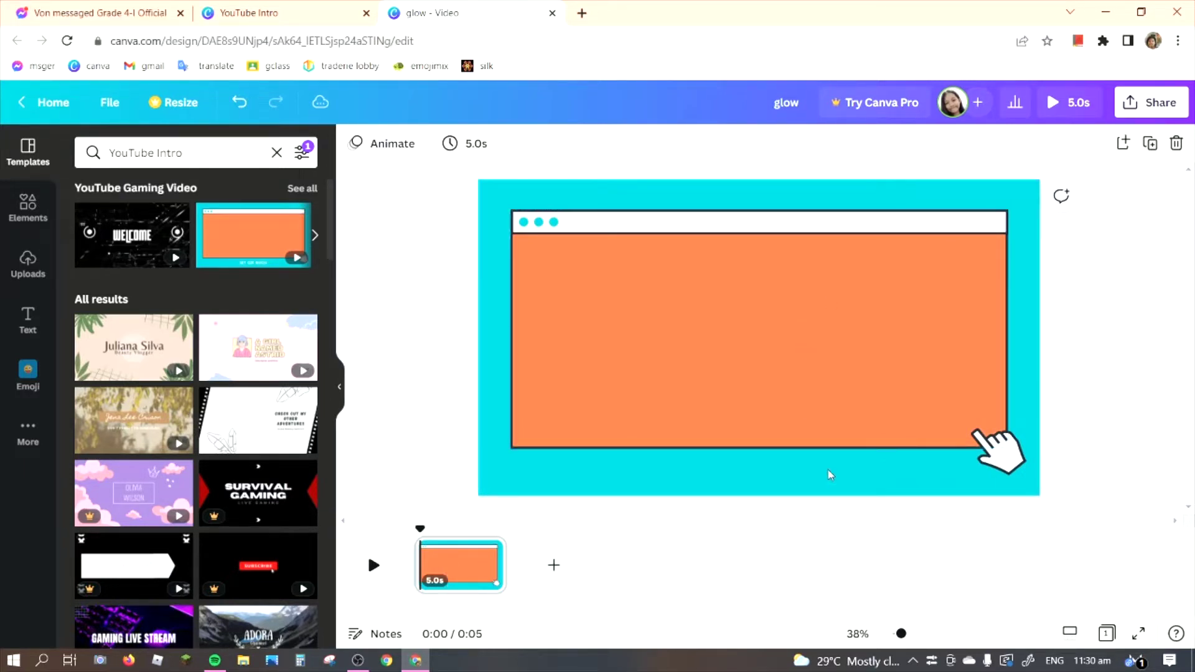
{"action": "left_click", "coordinate": [994, 450]}
{"action": "key", "text": "Delete"}
{"action": "left_click", "coordinate": [861, 379]}
{"action": "key", "text": "Delete"}
{"action": "key", "text": "Delete"}
Step: Look through the YouTube Intro template results for a suitable design
{"action": "scroll", "coordinate": [313, 536], "scroll_direction": "down", "scroll_amount": 6}
{"action": "scroll", "coordinate": [312, 536], "scroll_direction": "down", "scroll_amount": 7}
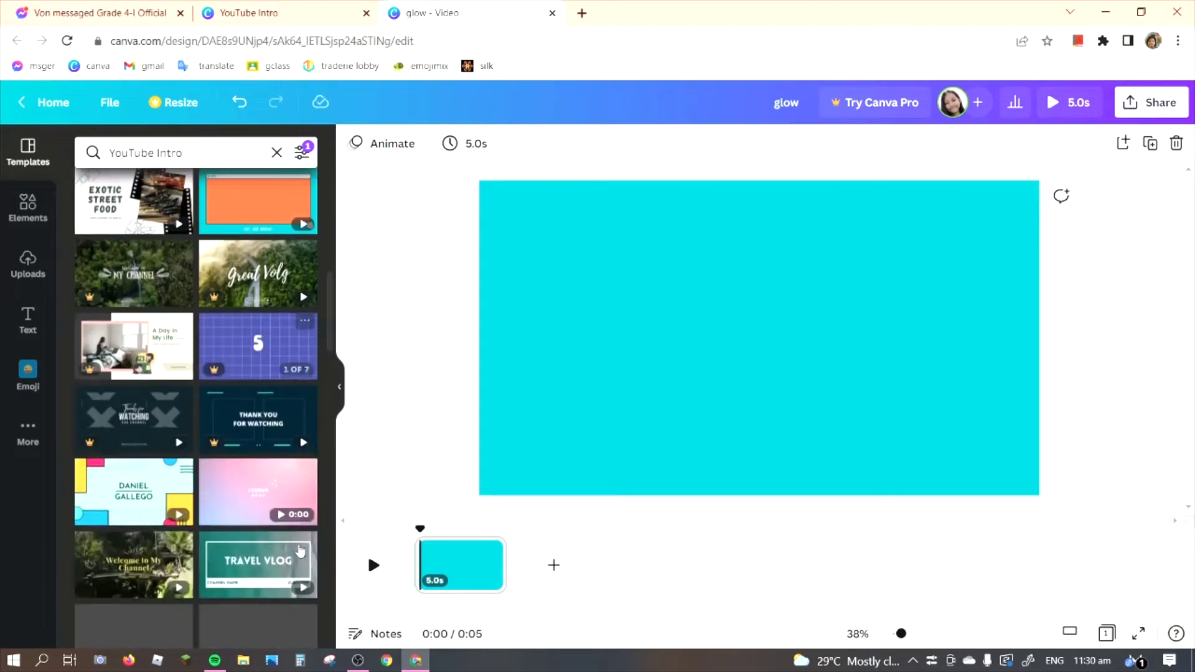
{"action": "scroll", "coordinate": [272, 559], "scroll_direction": "down", "scroll_amount": 10}
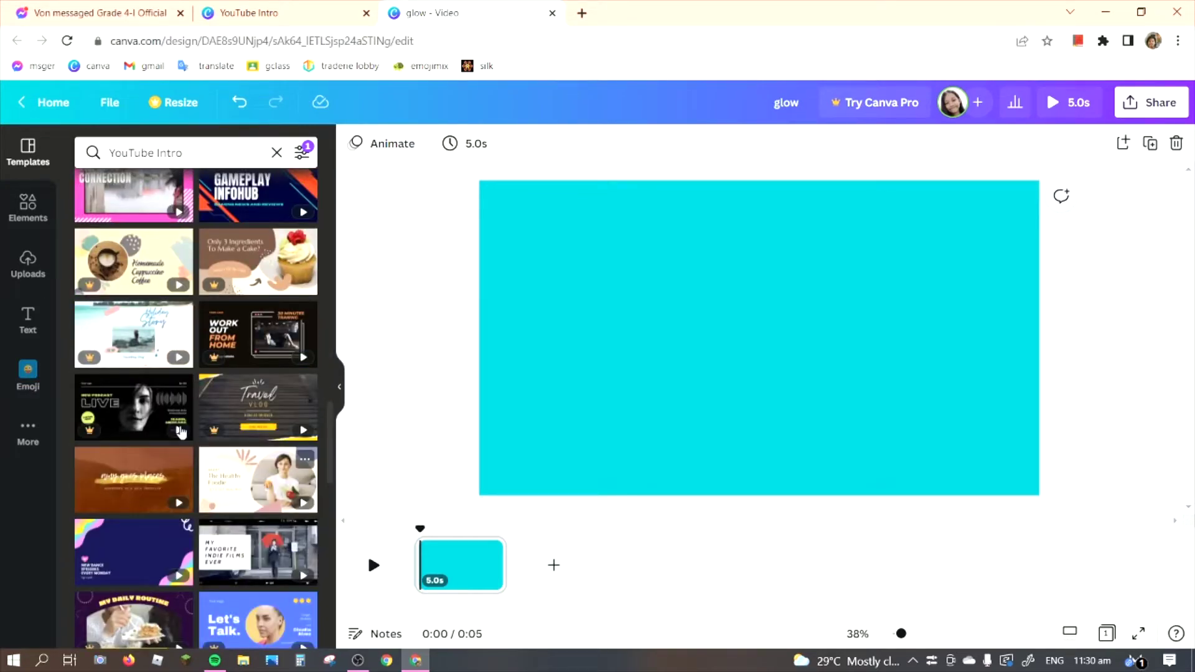
{"action": "scroll", "coordinate": [317, 534], "scroll_direction": "down", "scroll_amount": 8}
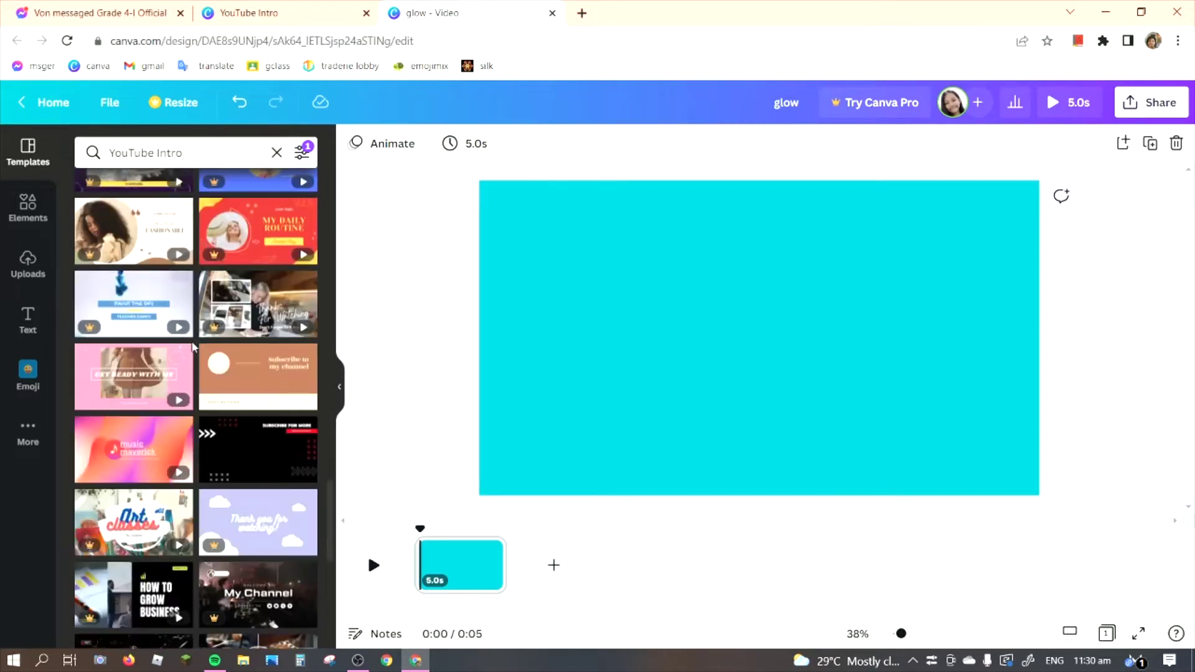
{"action": "scroll", "coordinate": [313, 530], "scroll_direction": "down", "scroll_amount": 8}
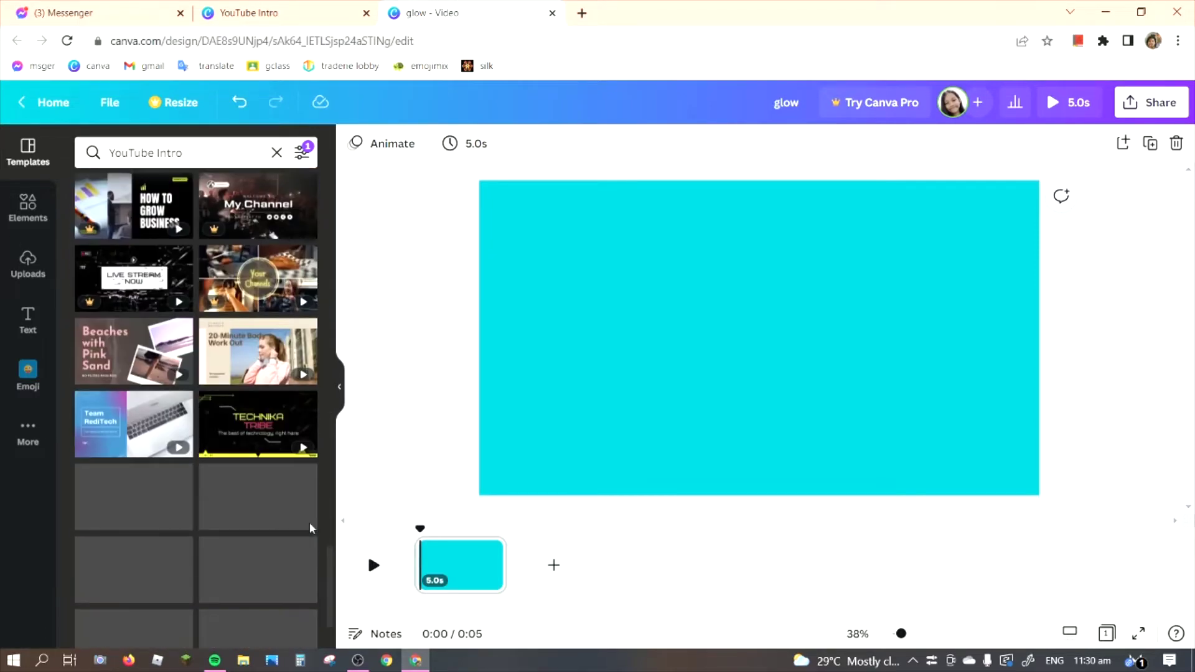
{"action": "scroll", "coordinate": [240, 515], "scroll_direction": "down", "scroll_amount": 8}
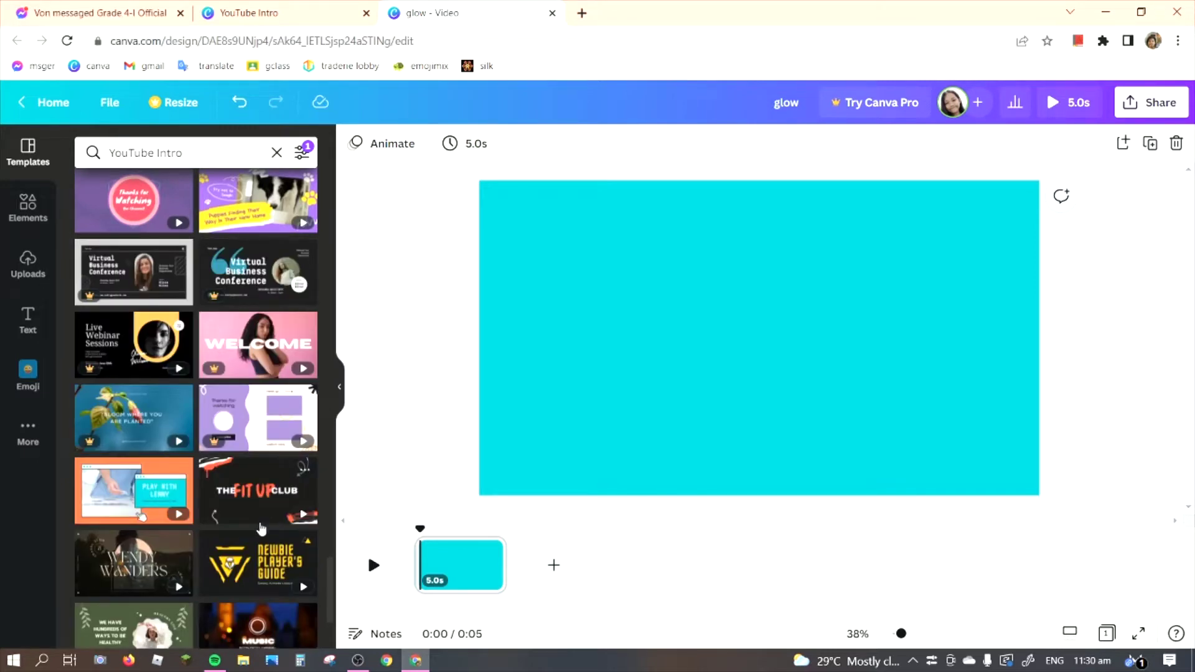
{"action": "scroll", "coordinate": [263, 528], "scroll_direction": "down", "scroll_amount": 5}
{"action": "scroll", "coordinate": [243, 547], "scroll_direction": "down", "scroll_amount": 10}
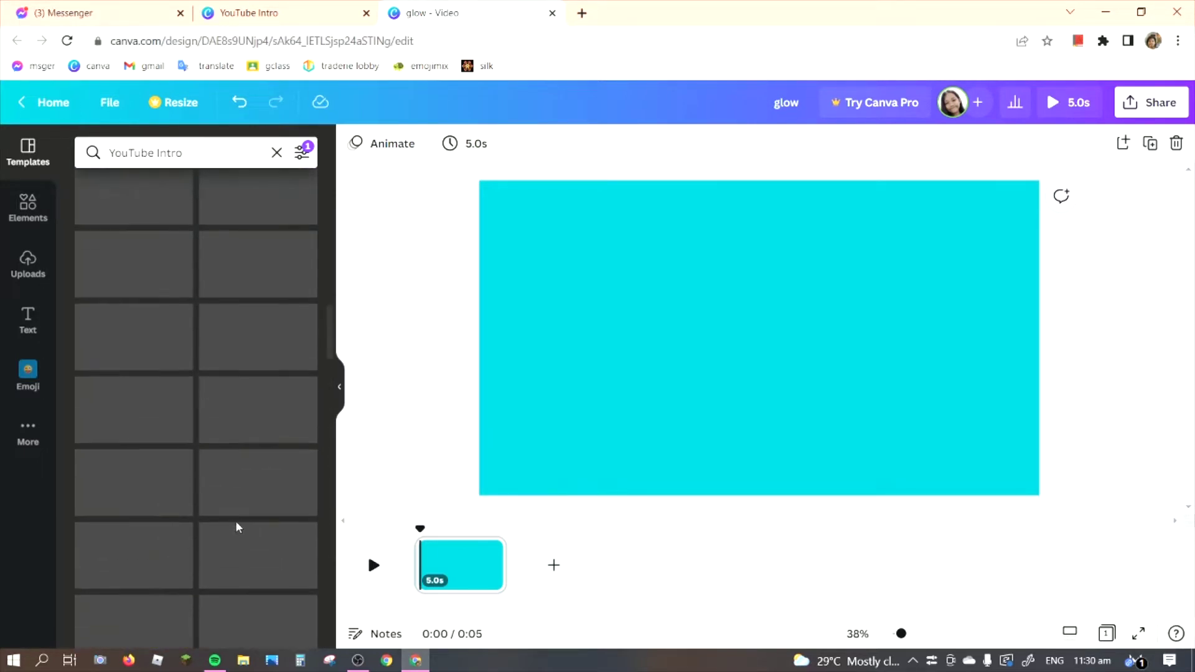
{"action": "scroll", "coordinate": [223, 505], "scroll_direction": "up", "scroll_amount": 20}
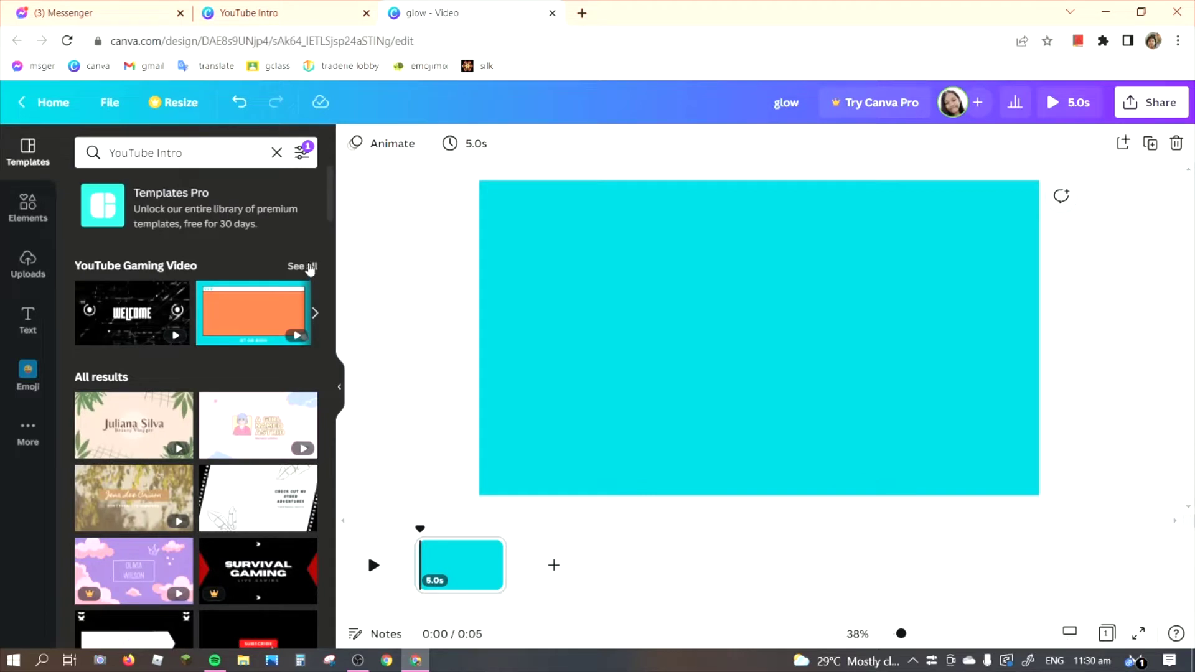
{"action": "scroll", "coordinate": [312, 269], "scroll_direction": "down", "scroll_amount": 4}
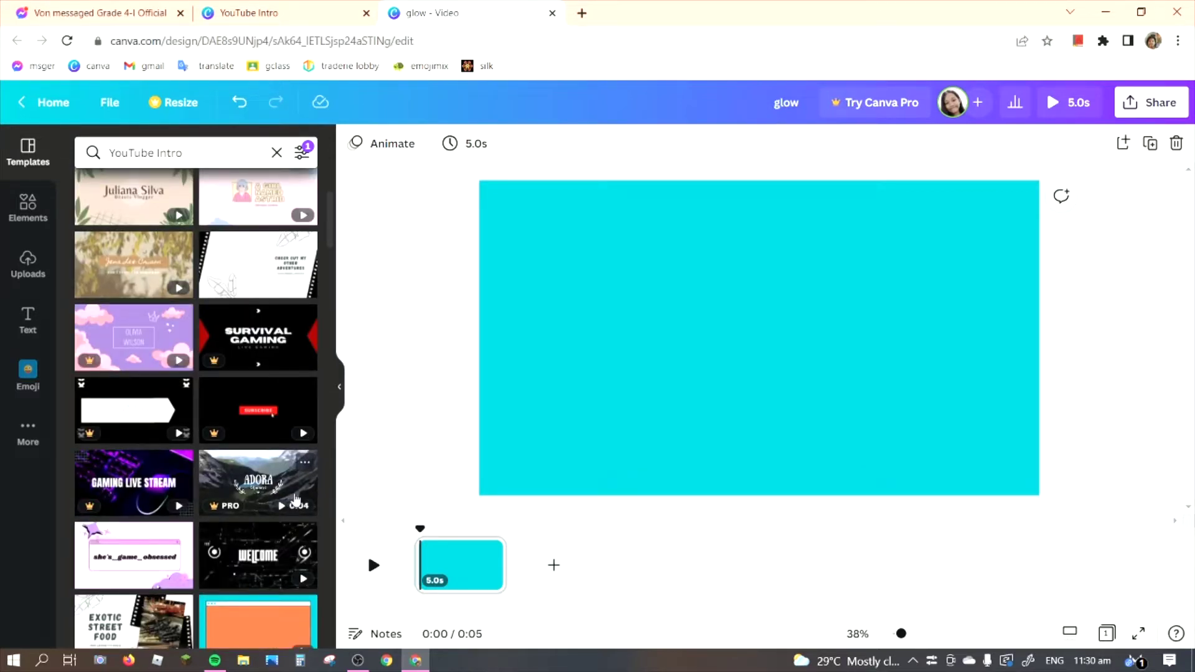
{"action": "scroll", "coordinate": [282, 547], "scroll_direction": "up", "scroll_amount": 1}
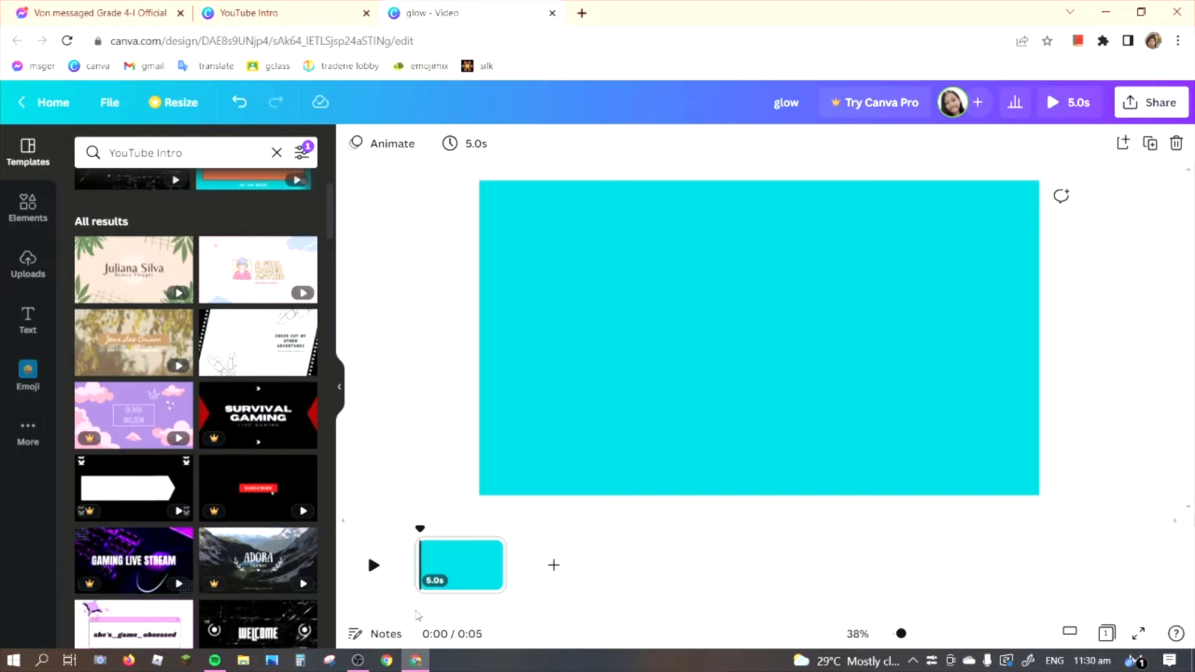
Step: Delete the page's turquoise background to leave a blank white page
{"action": "left_click", "coordinate": [723, 301]}
{"action": "left_click", "coordinate": [466, 563]}
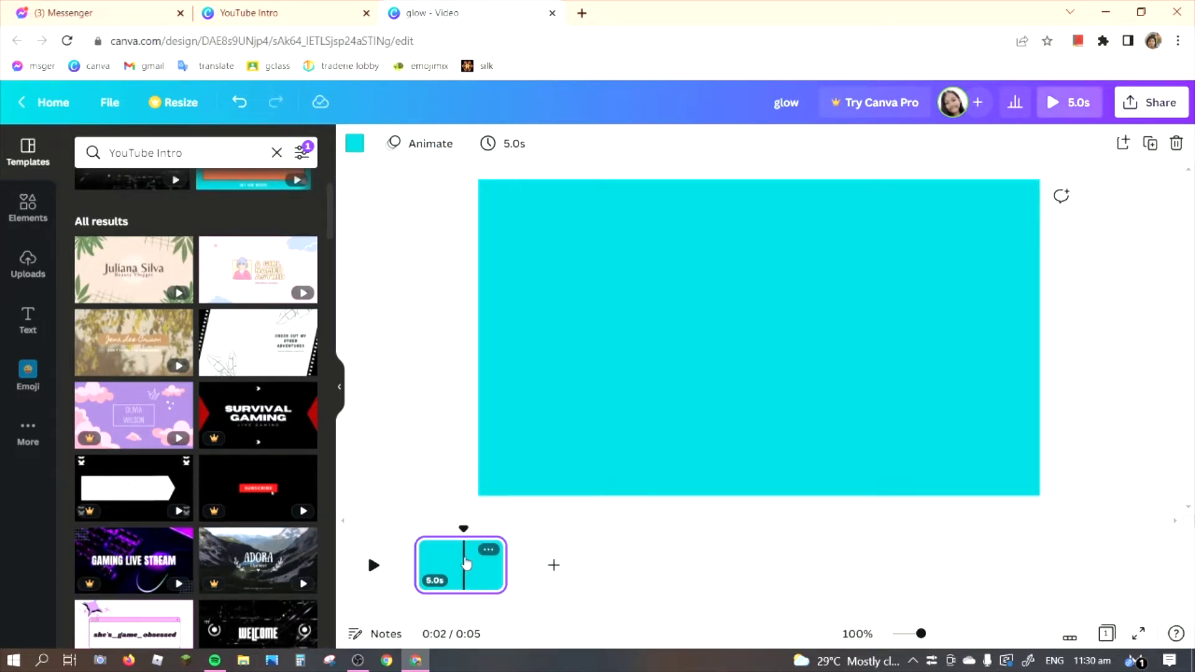
{"action": "key", "text": "Delete"}
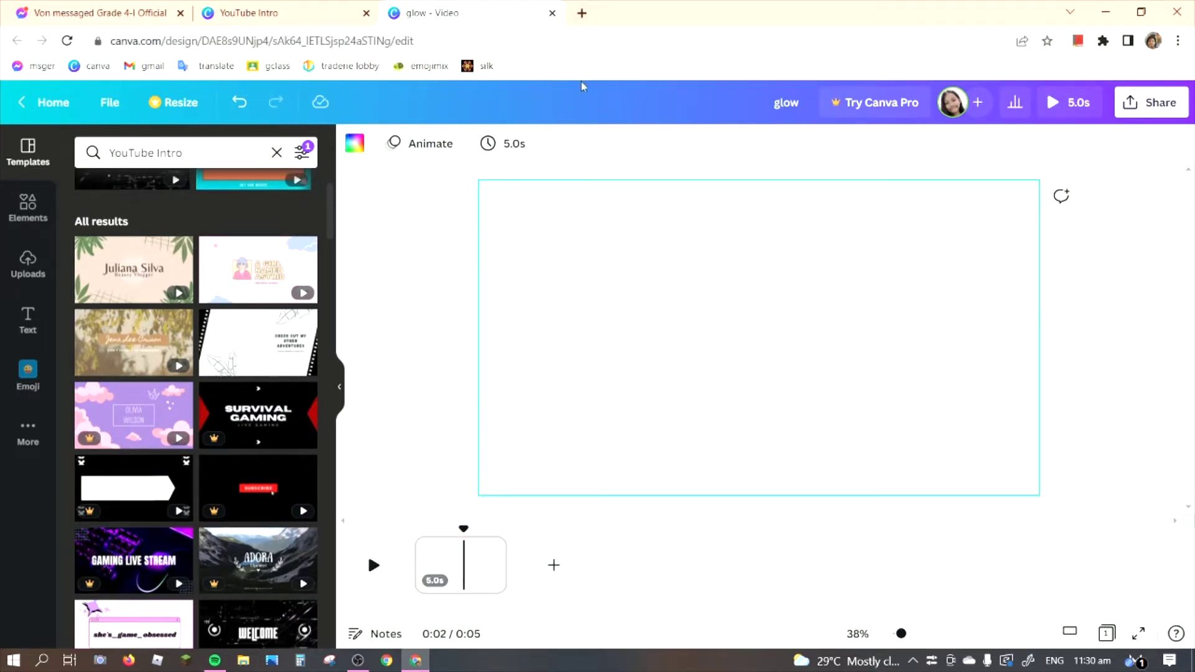
Step: Search Google for "blue background" in a new browser tab
{"action": "key", "text": "ctrl+t"}
{"action": "type", "text": "bl"}
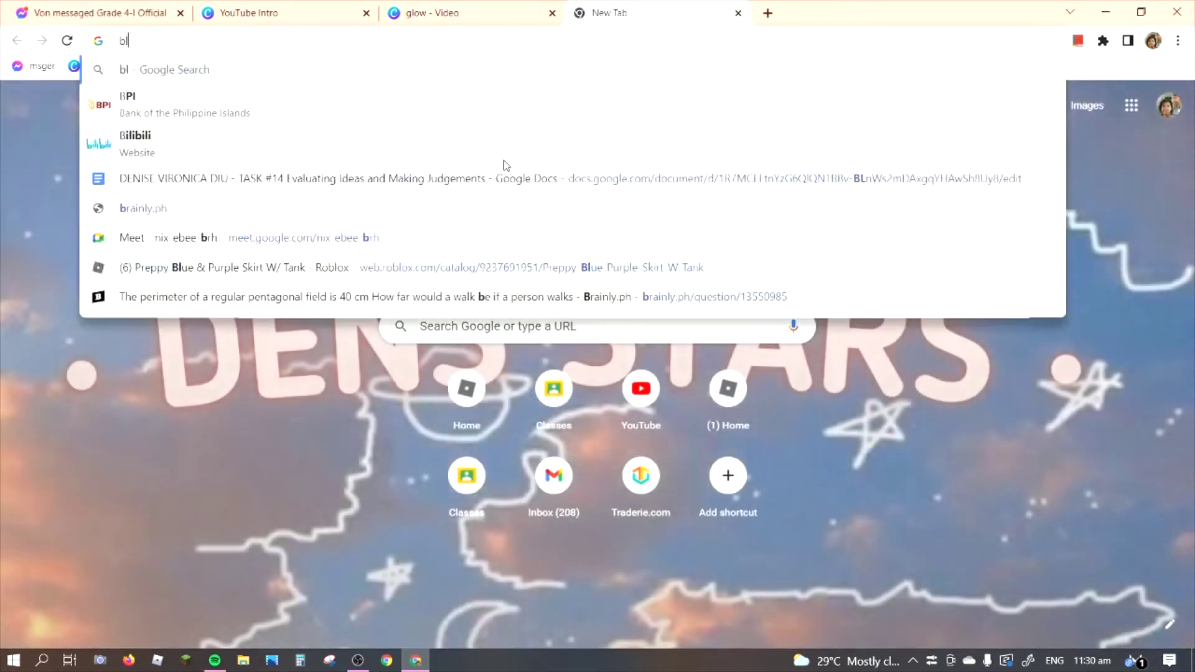
{"action": "type", "text": "ue backgro"}
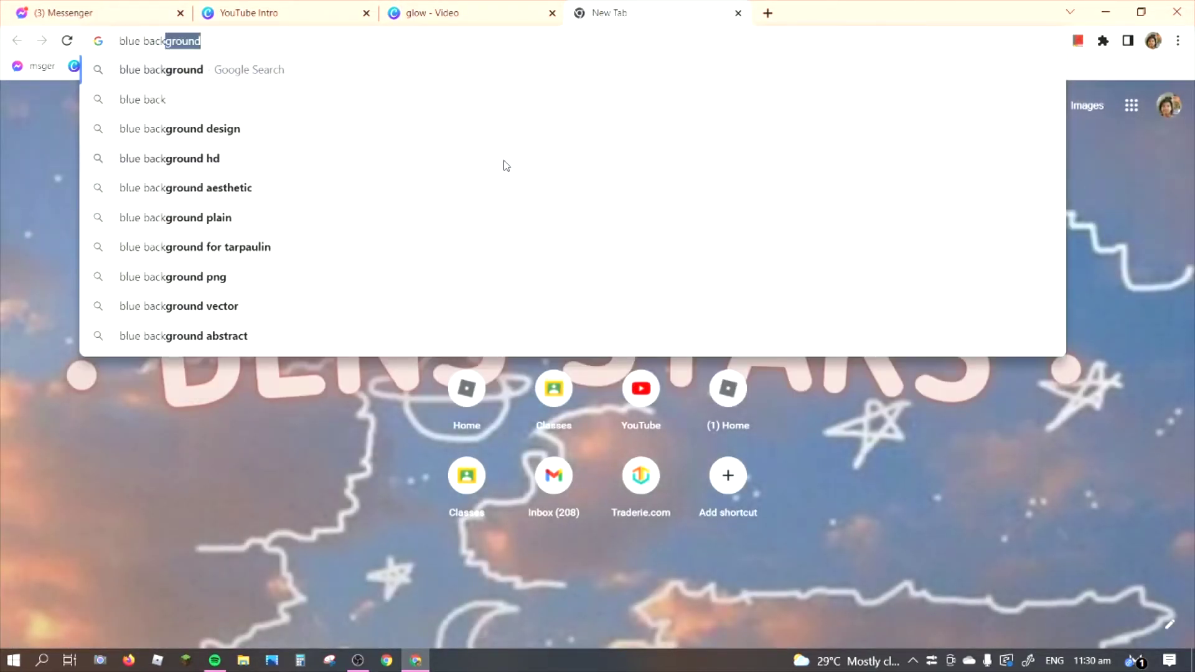
{"action": "type", "text": "und"}
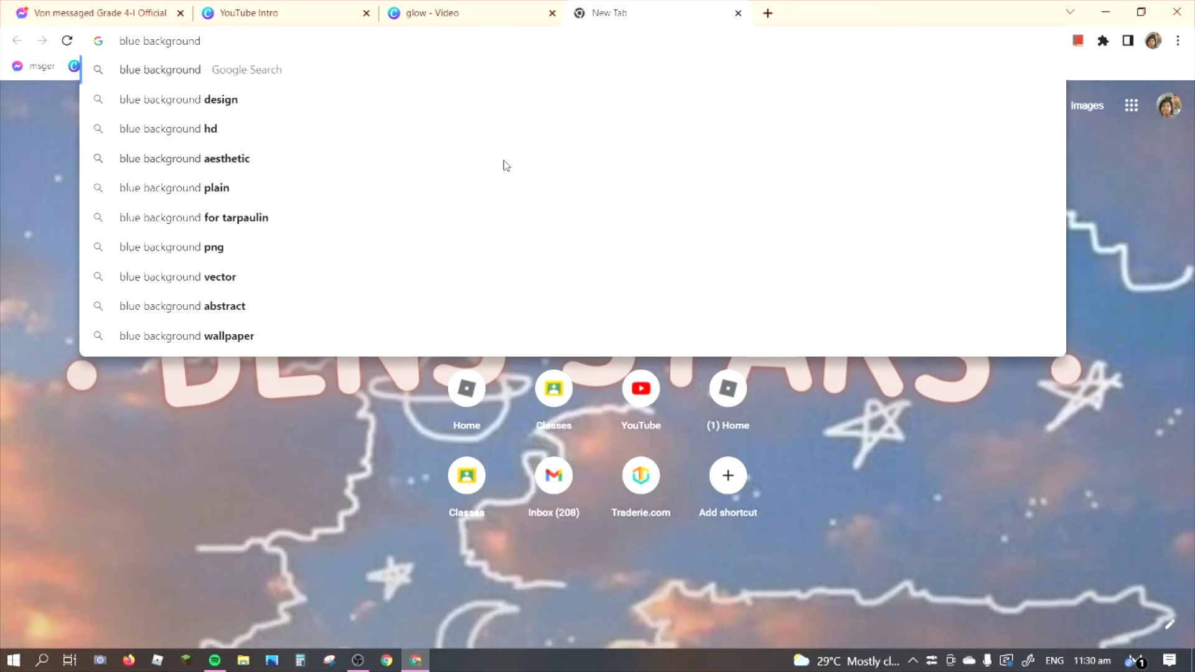
{"action": "key", "text": "Return"}
Step: Switch to the Messenger chat and send the reply "sure" to the giveaway invitation
{"action": "left_click", "coordinate": [45, 11]}
{"action": "left_click", "coordinate": [636, 5]}
{"action": "key", "text": "ctrl+1"}
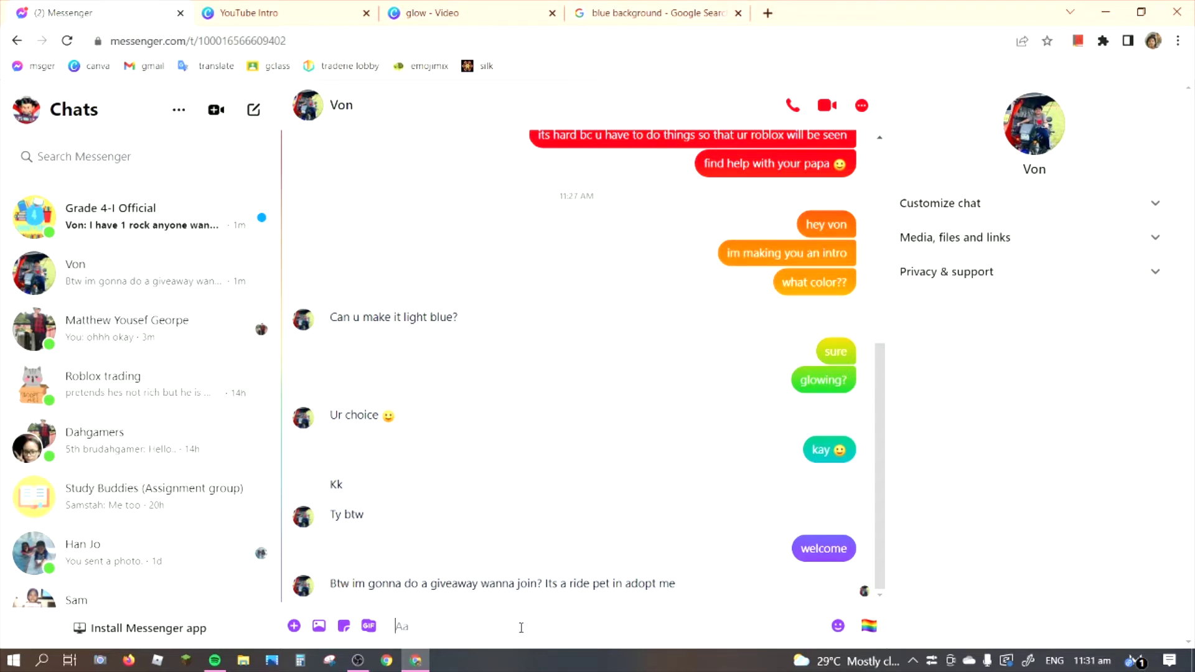
{"action": "key", "text": "Return"}
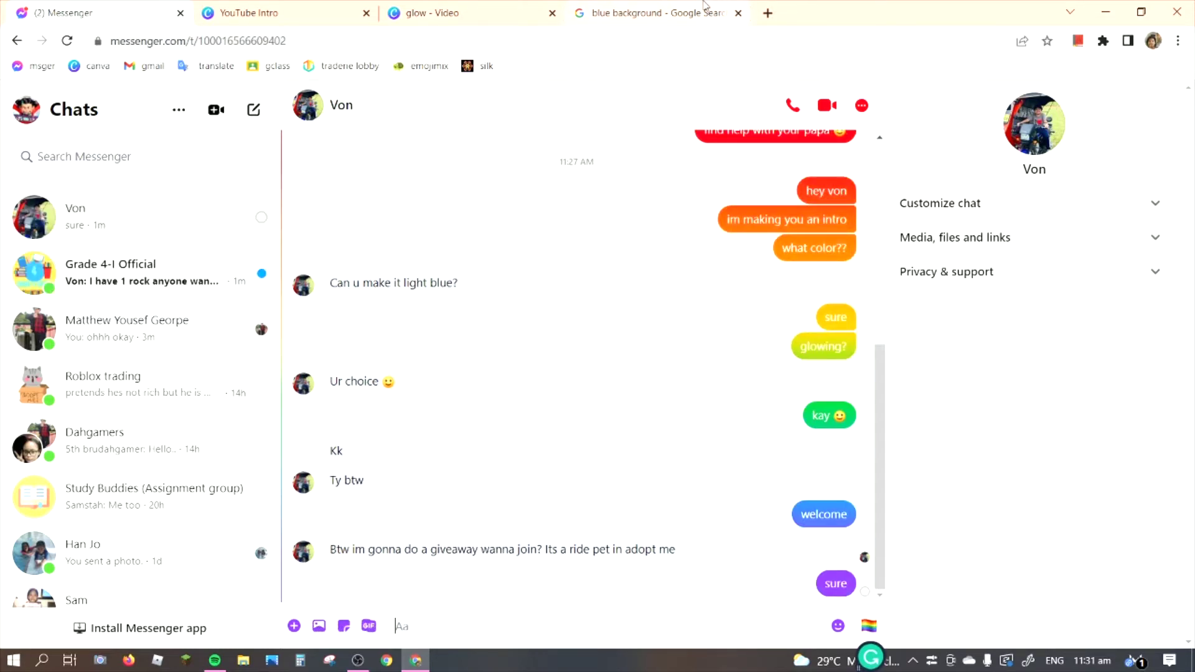
Step: Refine the Google search to "light blue background"
{"action": "left_click", "coordinate": [705, 7]}
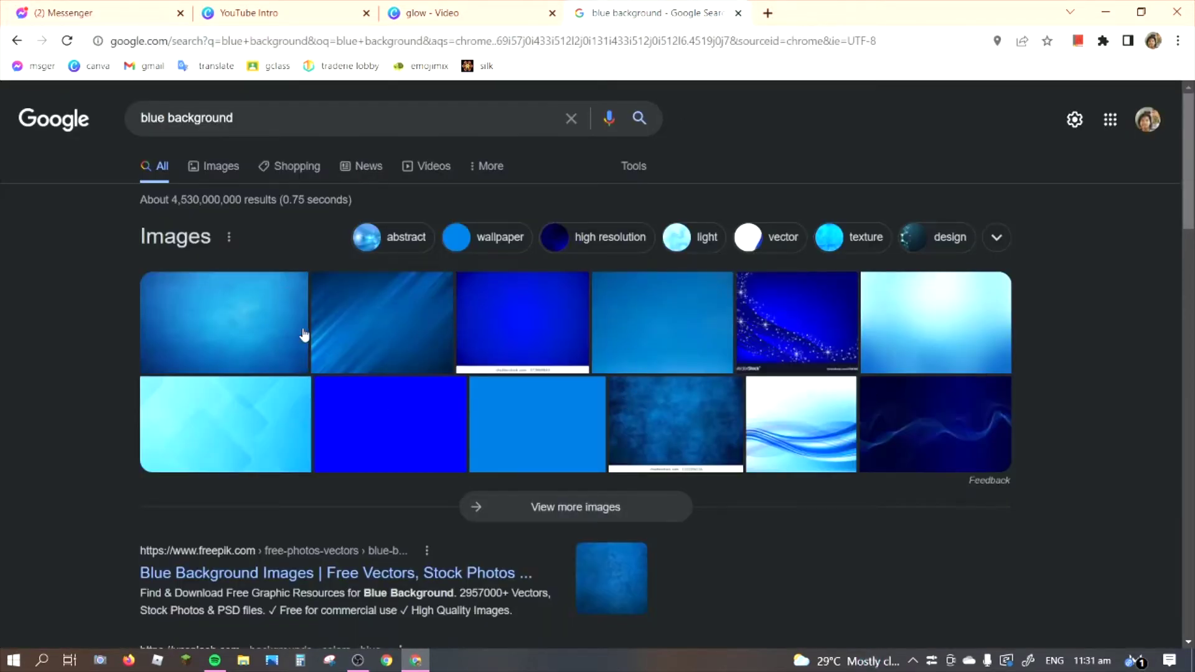
{"action": "scroll", "coordinate": [887, 450], "scroll_direction": "down", "scroll_amount": 3}
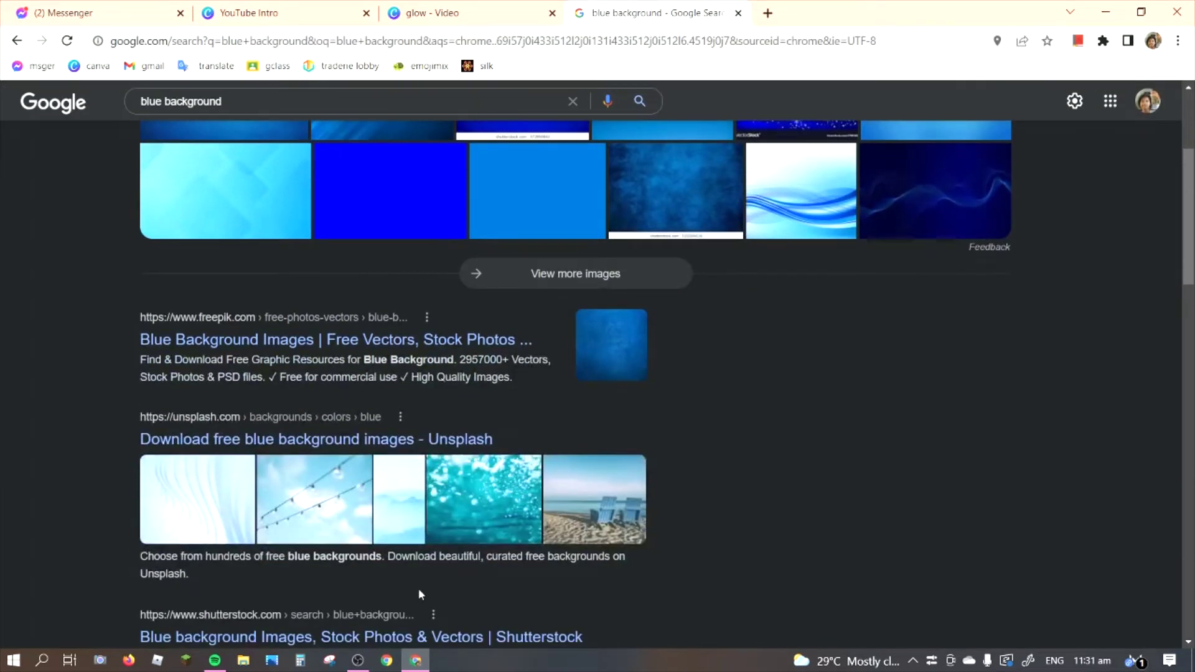
{"action": "left_click", "coordinate": [144, 101]}
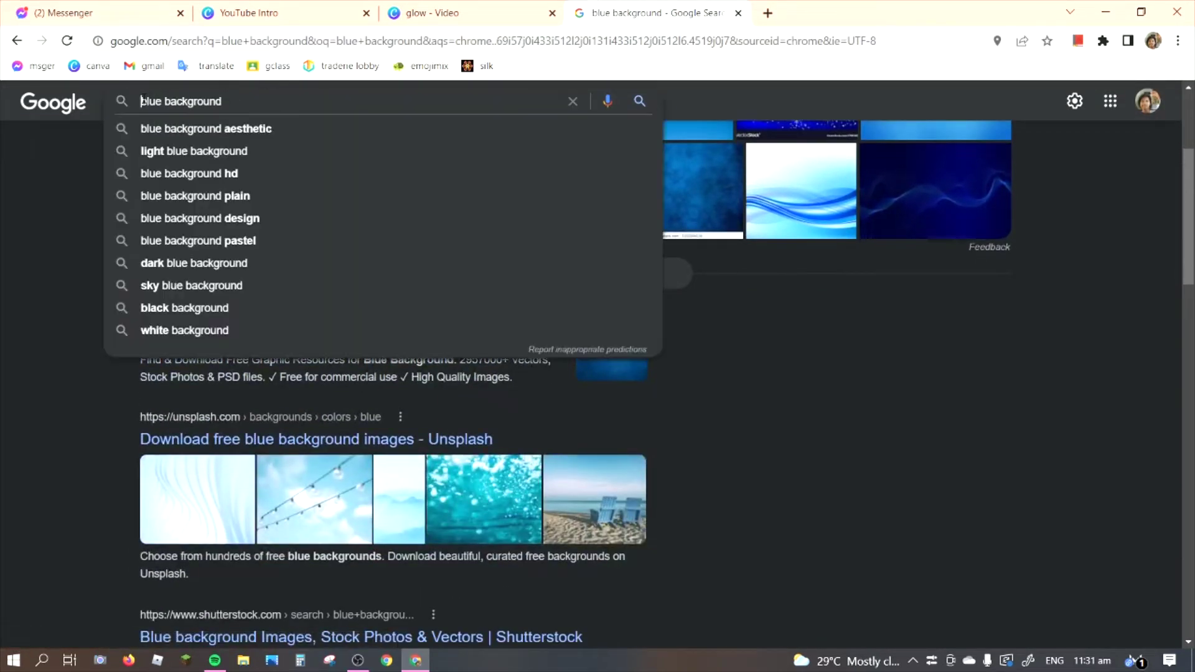
{"action": "type", "text": "light"}
{"action": "key", "text": "Return"}
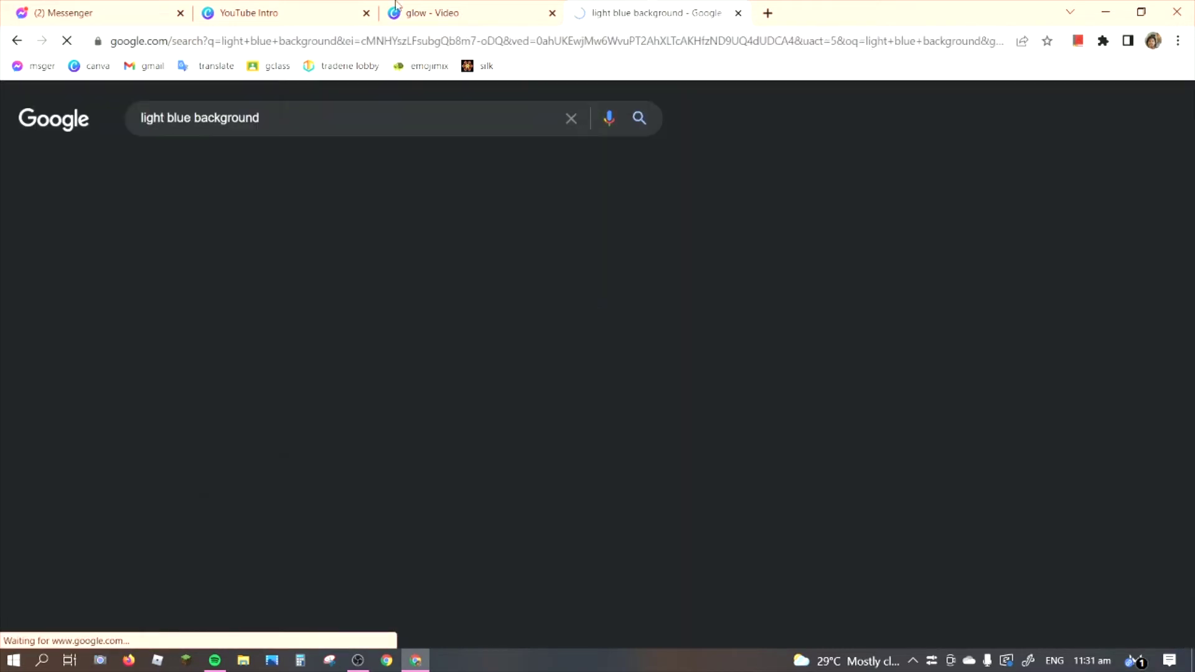
Step: Return to the "glow" video design in Canva and apply the beige "Beauty Vlogger" intro template with green leaves
{"action": "left_click", "coordinate": [425, 8]}
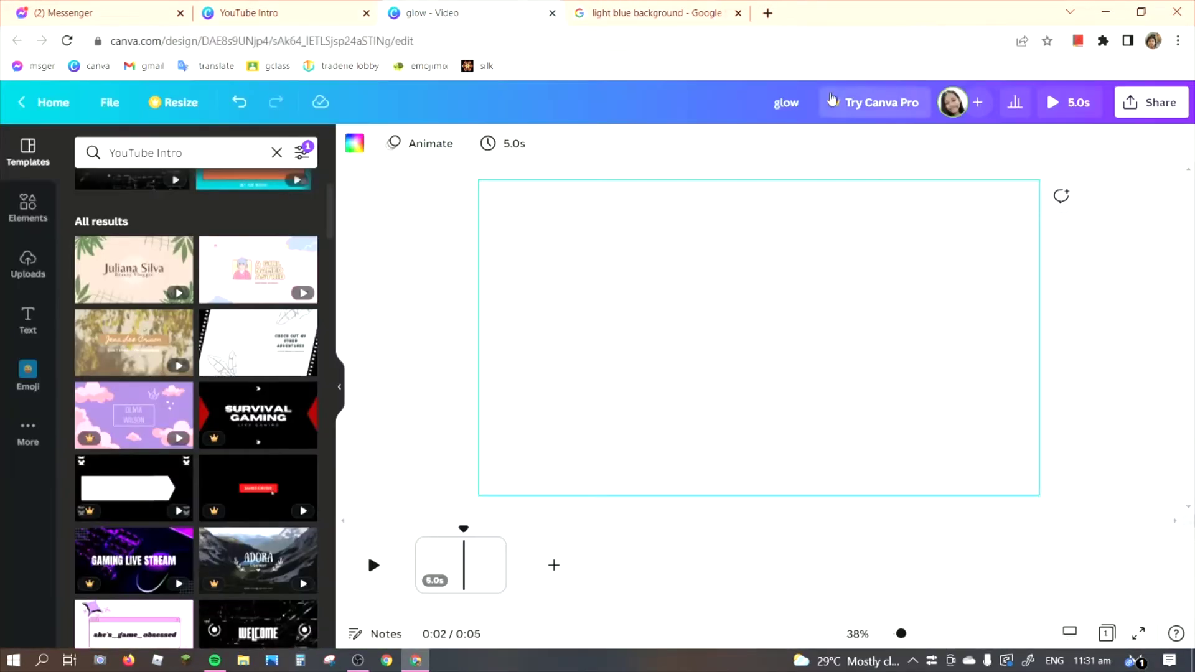
{"action": "left_click", "coordinate": [467, 567]}
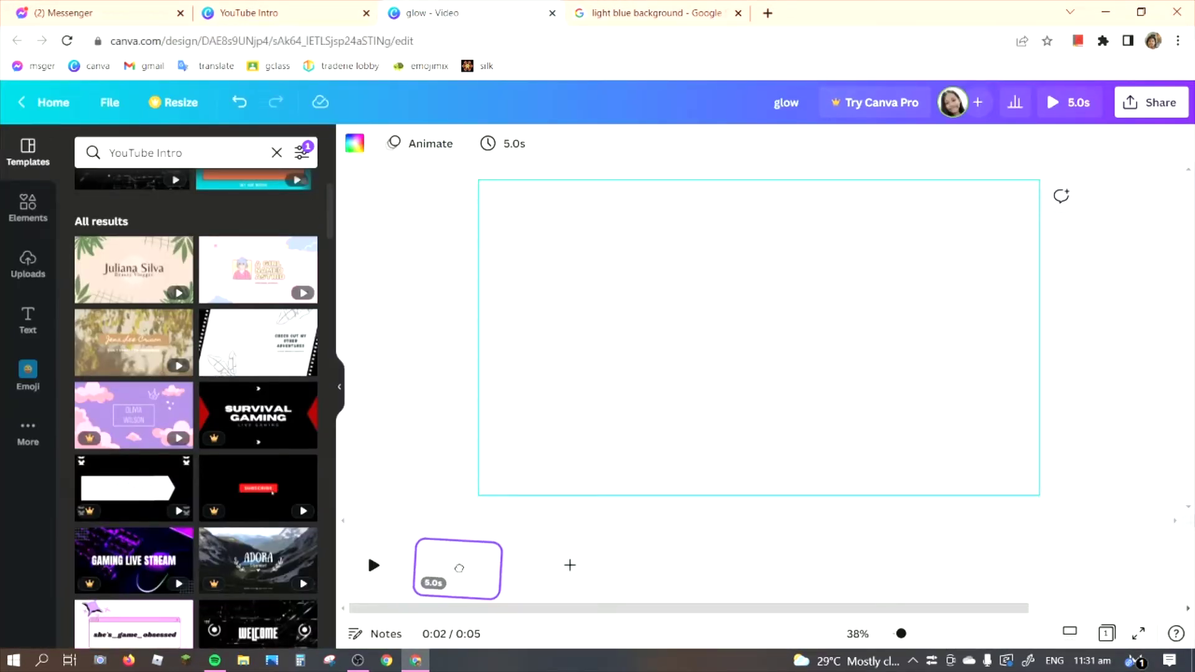
{"action": "left_click", "coordinate": [422, 569]}
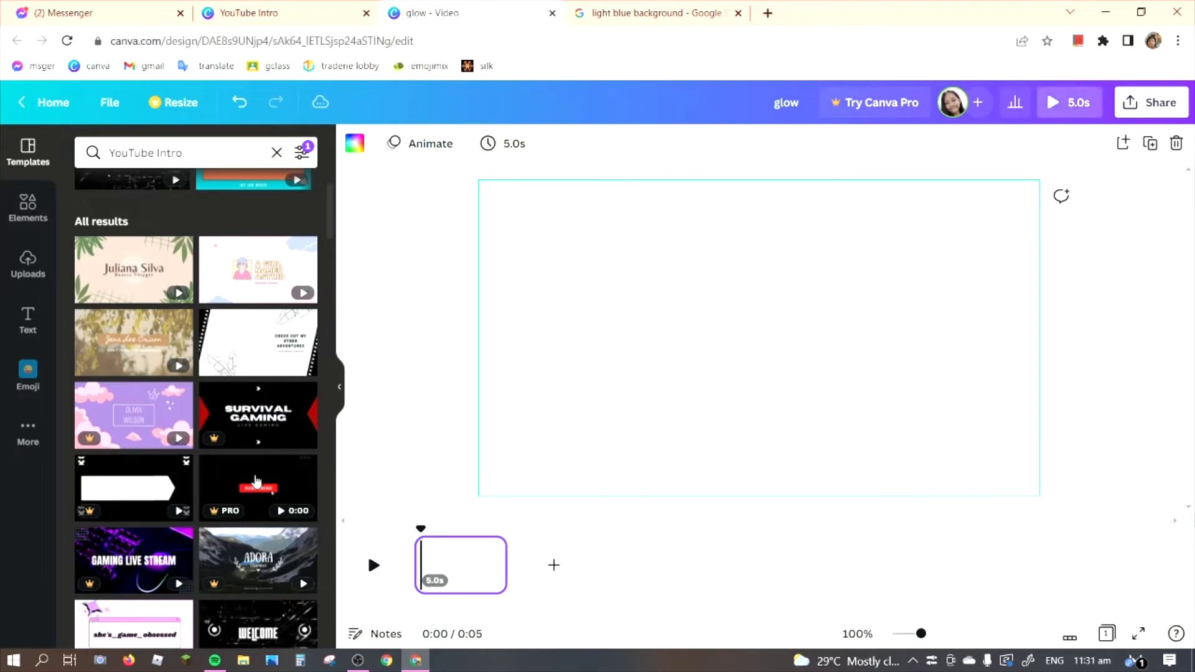
{"action": "scroll", "coordinate": [278, 600], "scroll_direction": "down", "scroll_amount": 2}
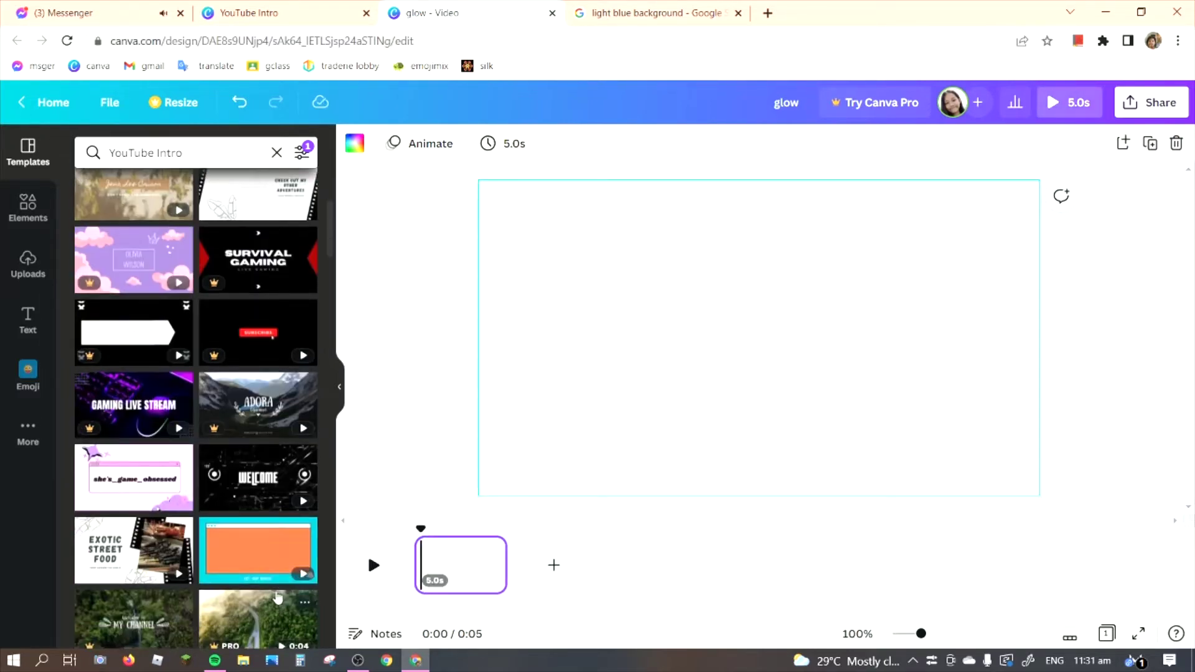
{"action": "scroll", "coordinate": [216, 616], "scroll_direction": "down", "scroll_amount": 5}
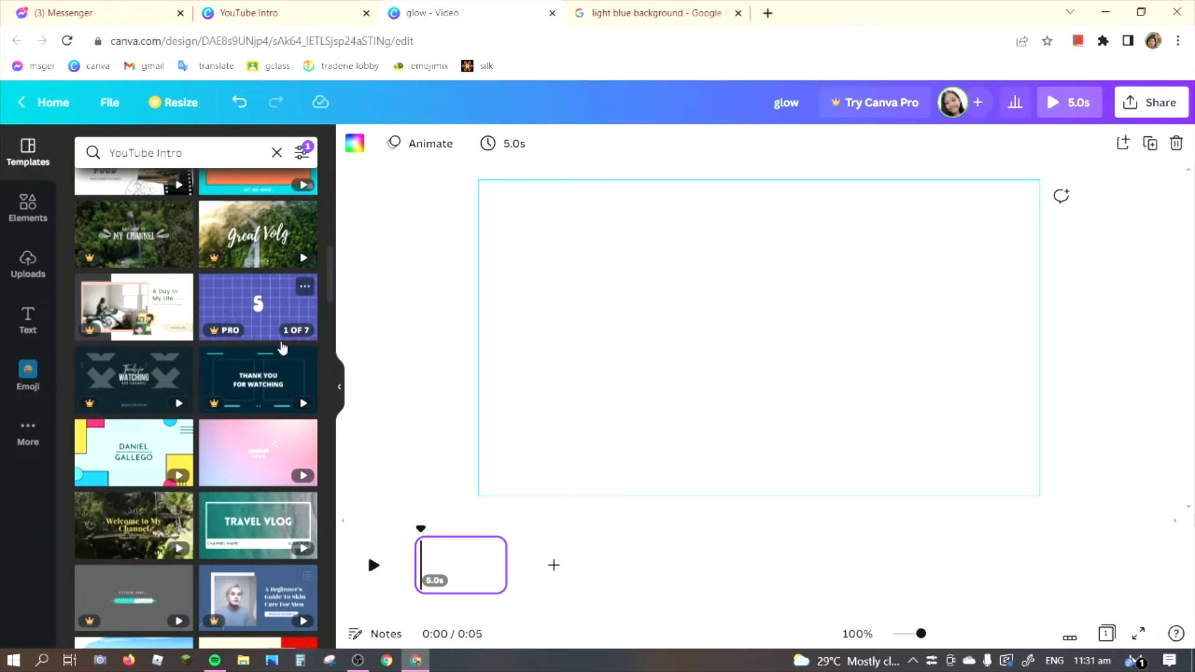
{"action": "scroll", "coordinate": [285, 324], "scroll_direction": "up", "scroll_amount": 10}
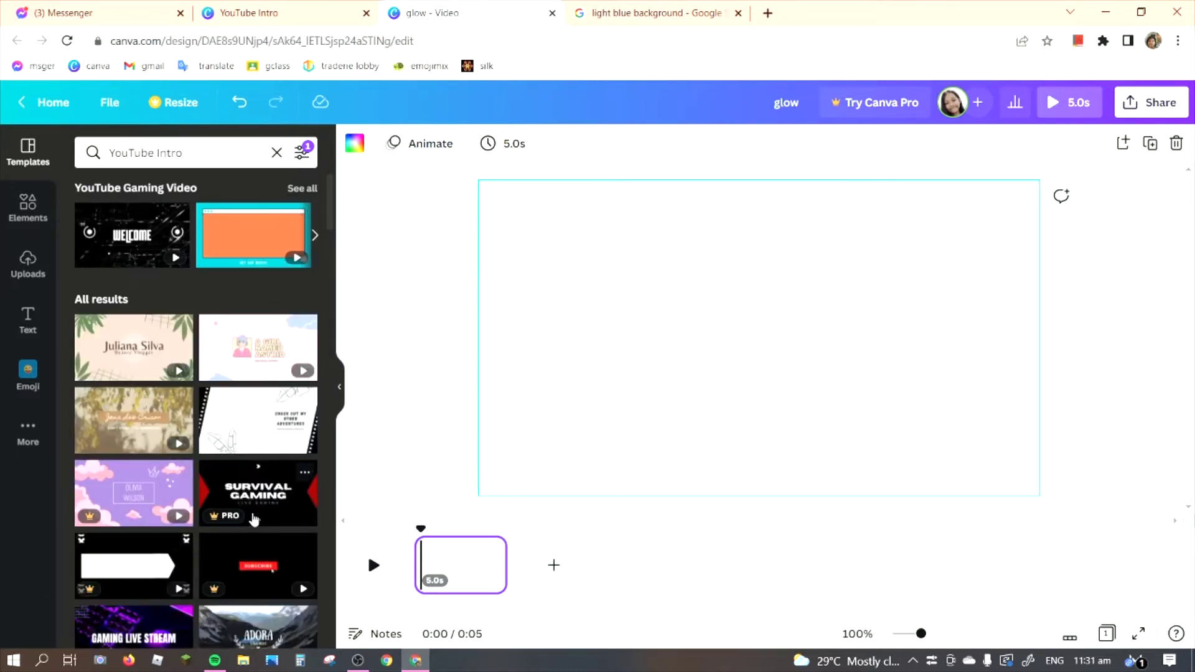
{"action": "left_click", "coordinate": [171, 347]}
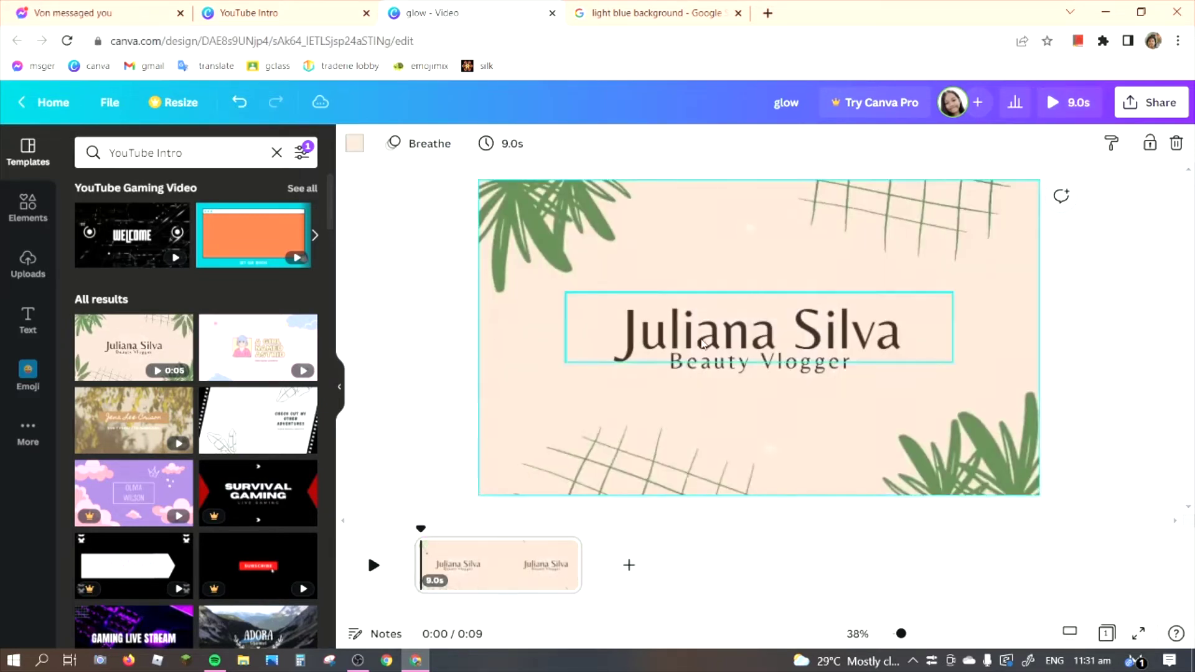
Step: Delete the template's leaves, line grids and both title texts, leaving only the animated circle on the page
{"action": "left_click", "coordinate": [536, 233]}
{"action": "left_click", "coordinate": [560, 299]}
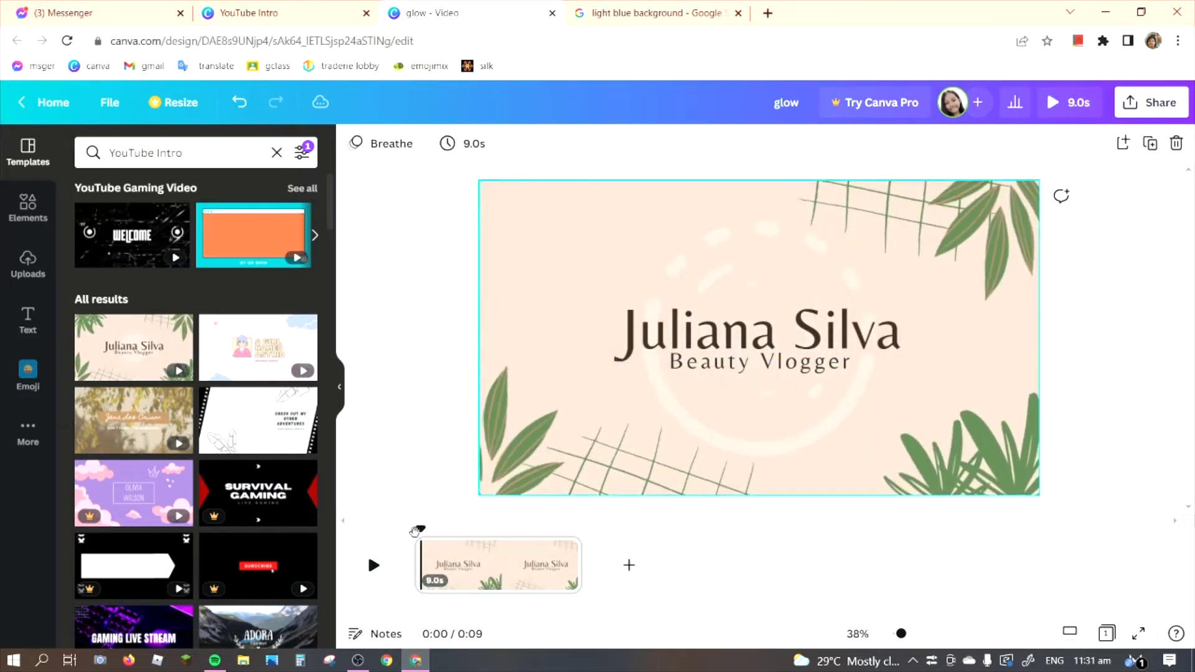
{"action": "left_click", "coordinate": [949, 457]}
{"action": "left_click", "coordinate": [995, 436]}
{"action": "left_click", "coordinate": [989, 236]}
{"action": "key", "text": "Delete"}
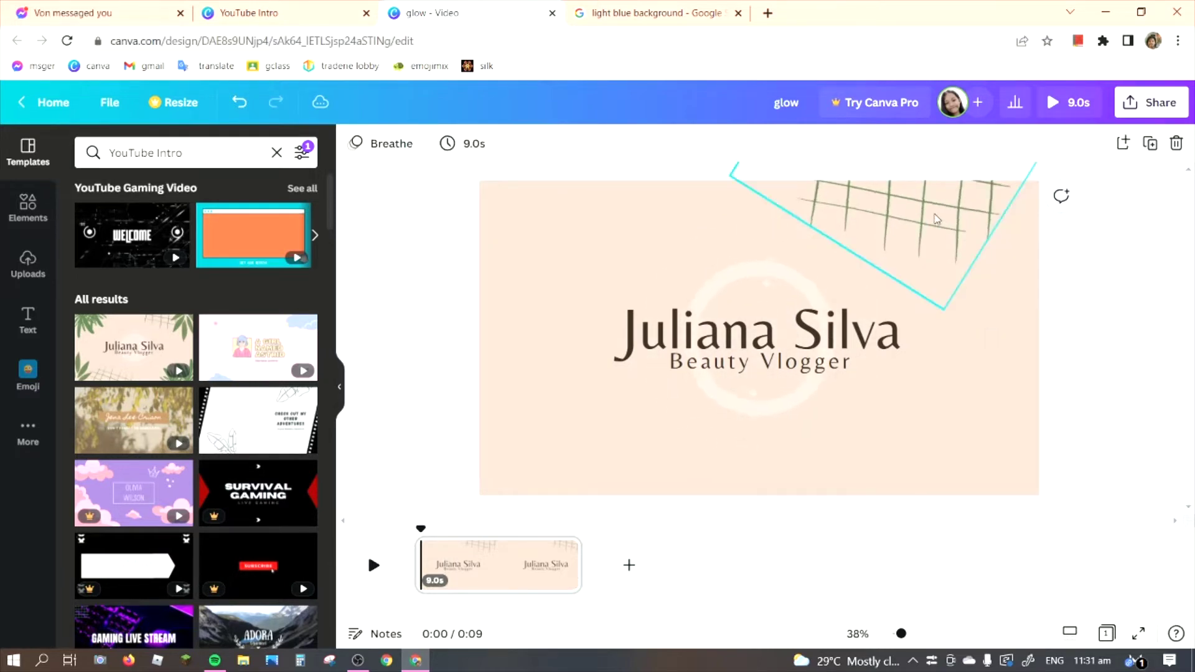
{"action": "left_click", "coordinate": [889, 205]}
{"action": "key", "text": "Delete"}
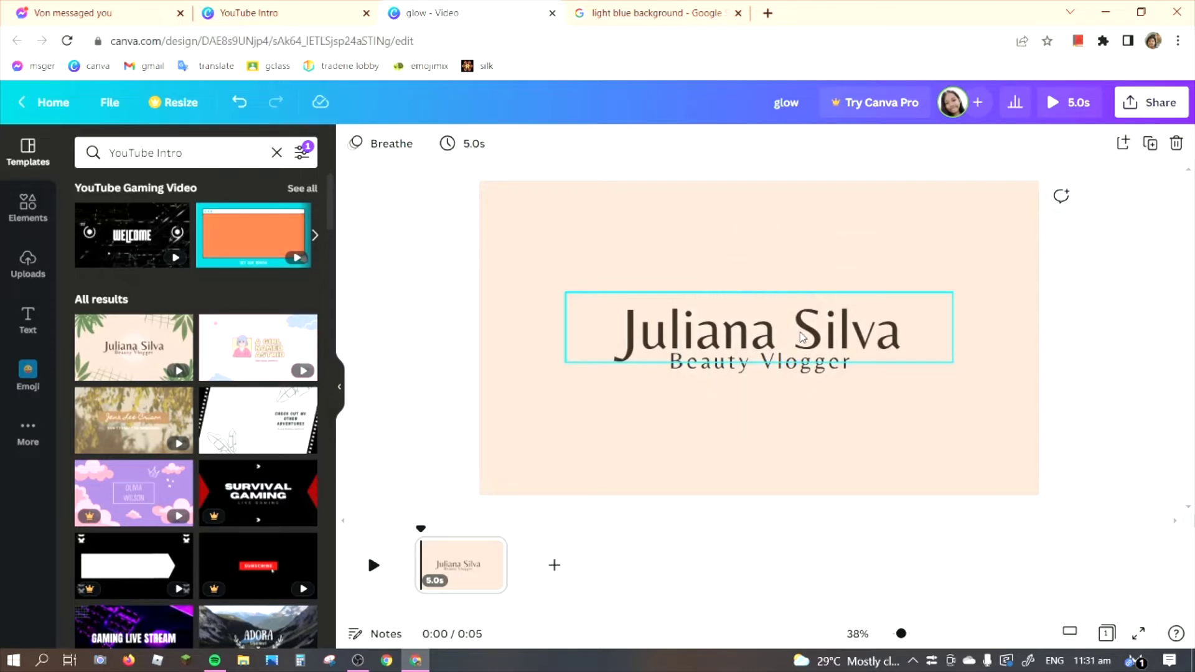
{"action": "left_click", "coordinate": [802, 338]}
{"action": "key", "text": "Delete"}
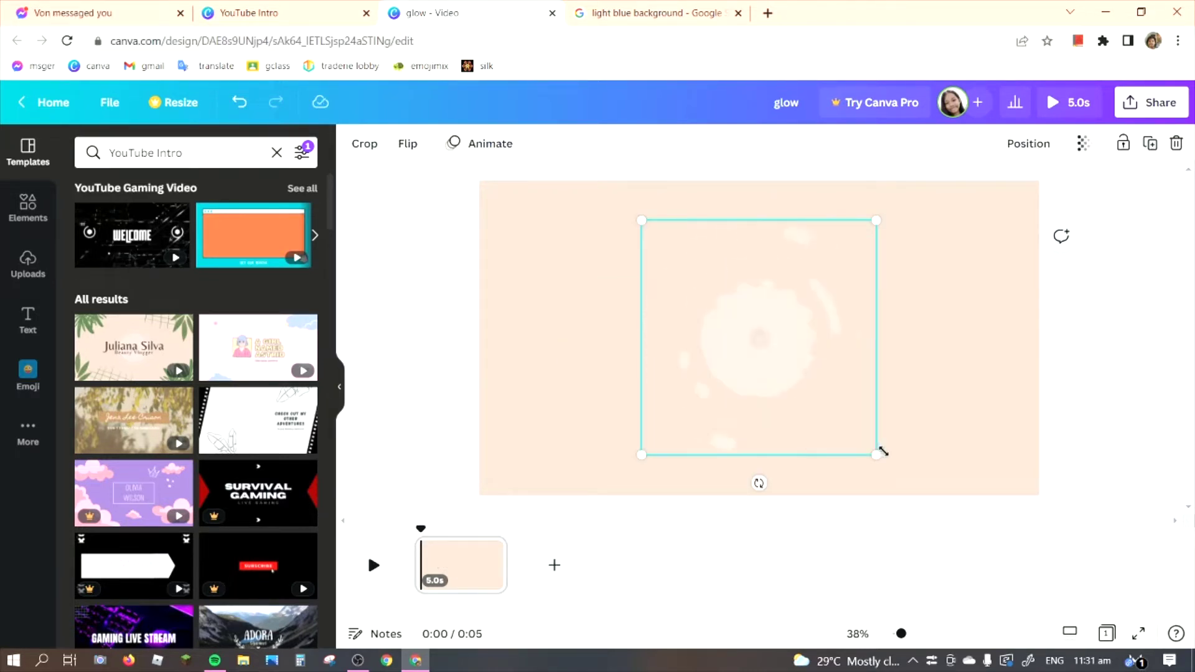
Step: Change the page's beige background to a custom light blue colour
{"action": "left_click", "coordinate": [502, 245]}
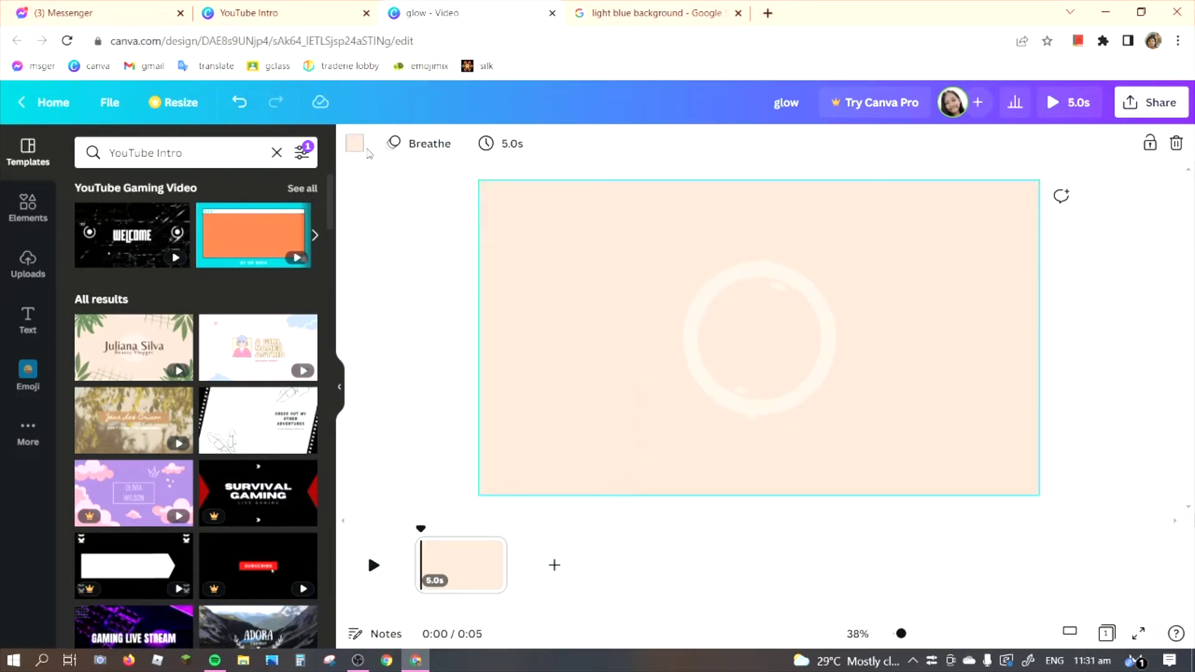
{"action": "left_click", "coordinate": [355, 143]}
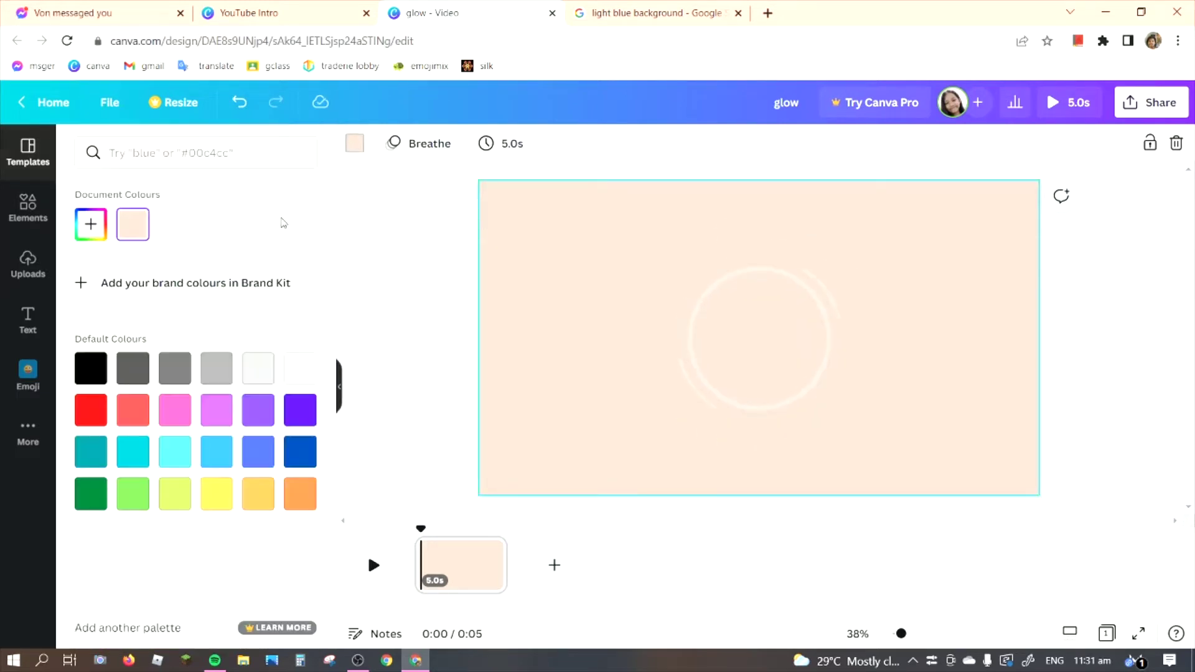
{"action": "left_click", "coordinate": [91, 224]}
{"action": "left_click", "coordinate": [173, 357]}
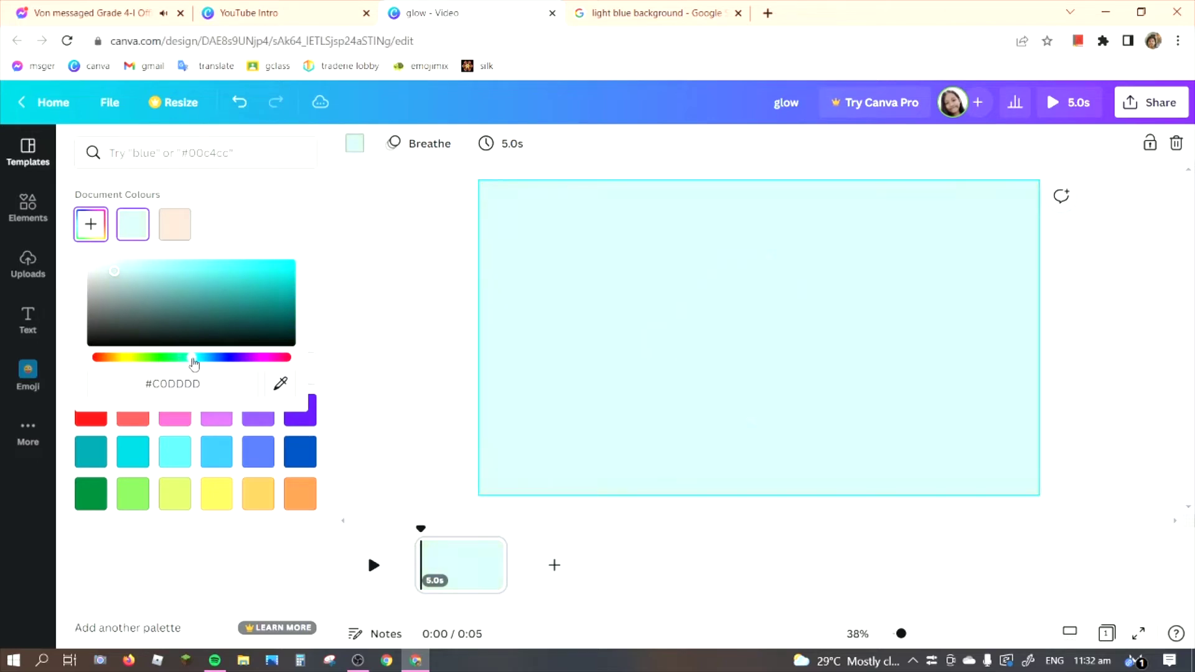
{"action": "left_click", "coordinate": [195, 267]}
{"action": "left_click_drag", "start_coordinate": [205, 265], "coordinate": [213, 240]}
{"action": "left_click", "coordinate": [205, 357]}
{"action": "left_click", "coordinate": [645, 269]}
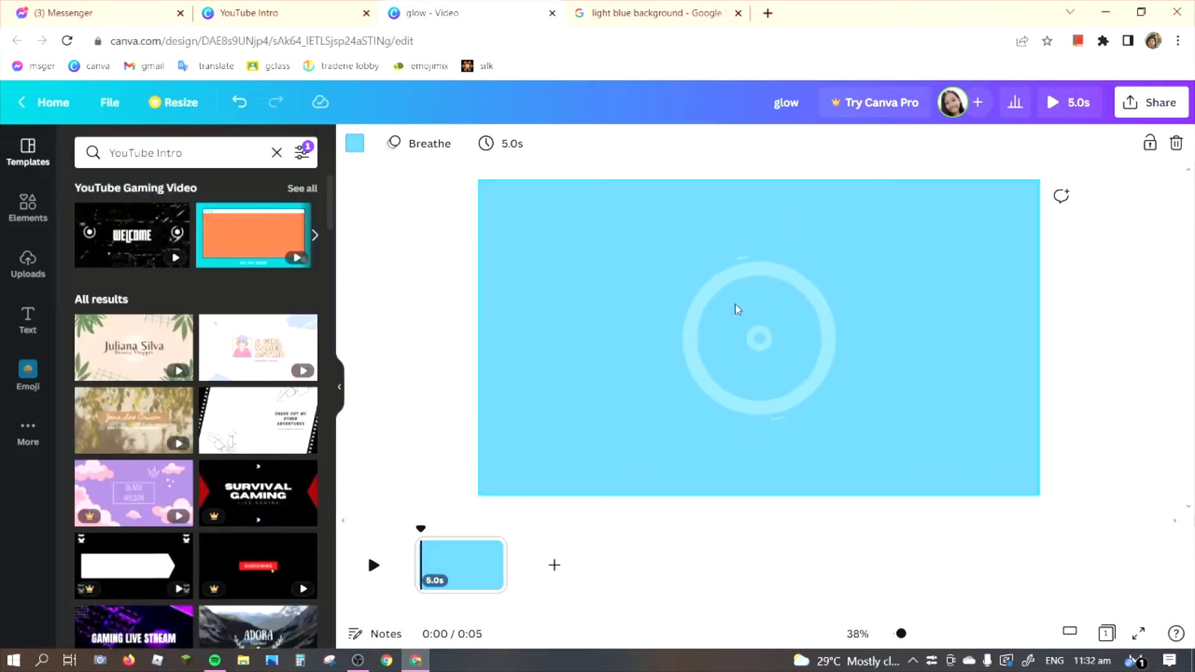
Step: Search the elements for "blue", limit the results to graphics and add the square grid pattern to the page
{"action": "left_click", "coordinate": [808, 349]}
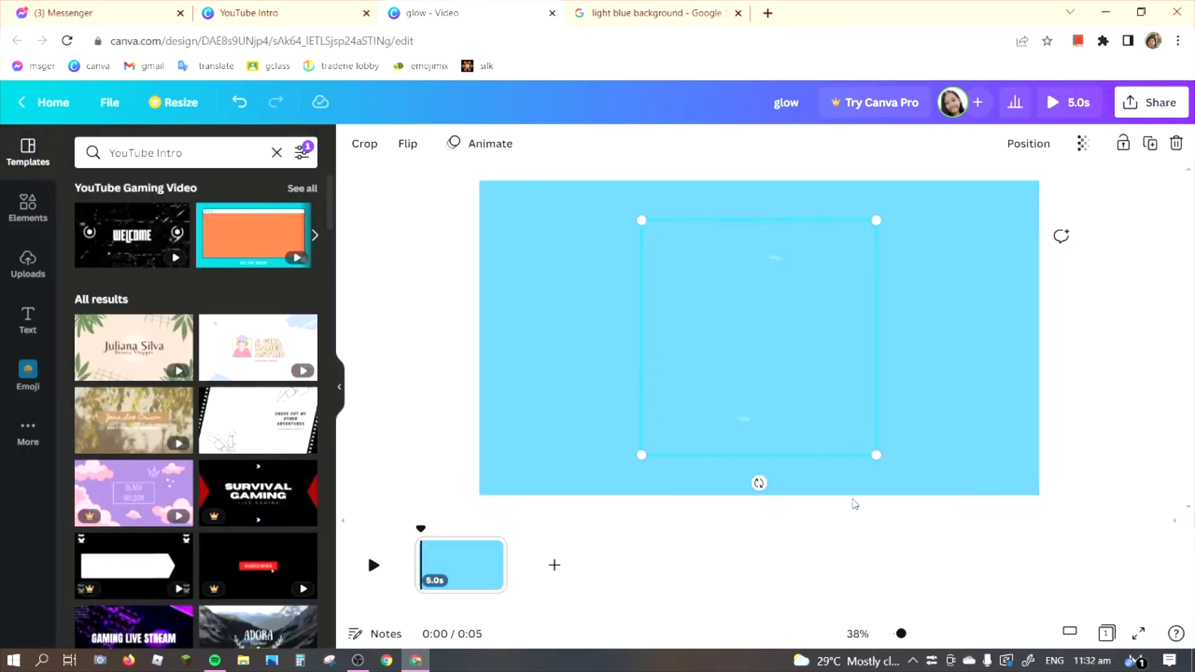
{"action": "left_click", "coordinate": [28, 207]}
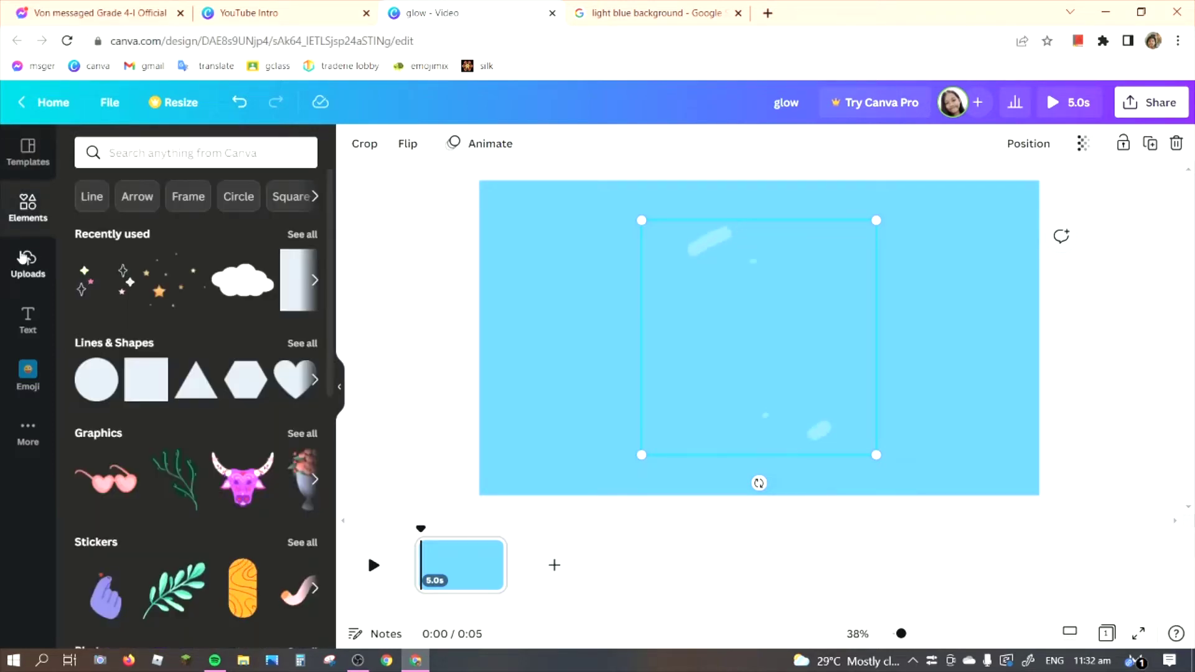
{"action": "left_click", "coordinate": [169, 155]}
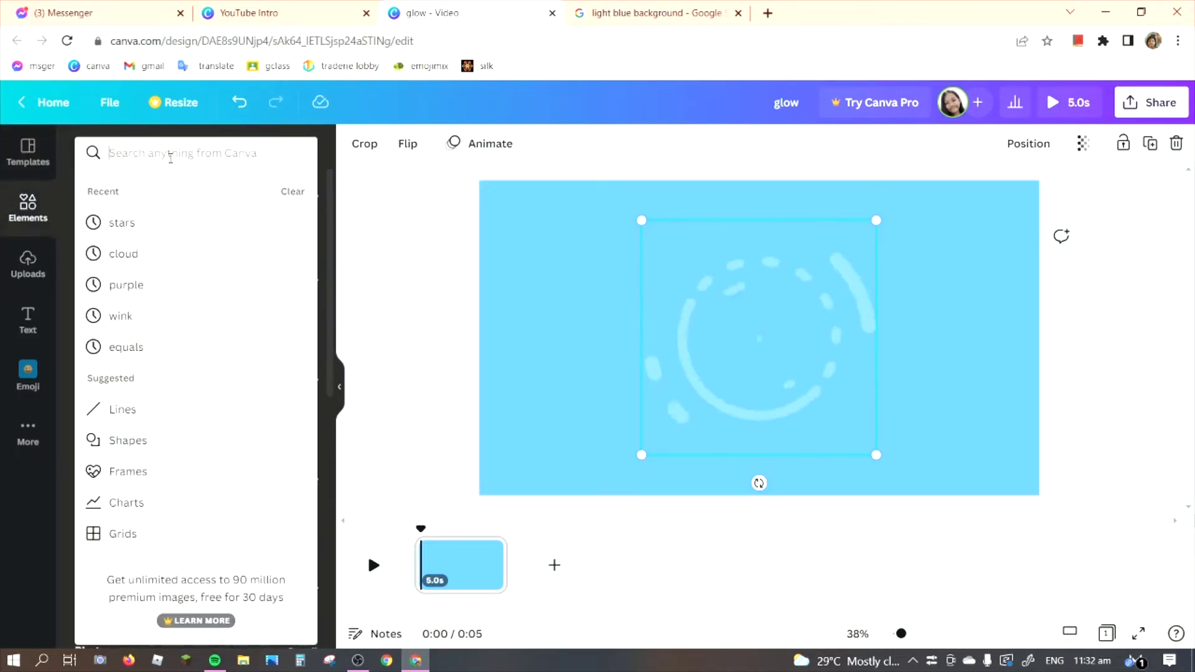
{"action": "type", "text": "blue"}
{"action": "key", "text": "Return"}
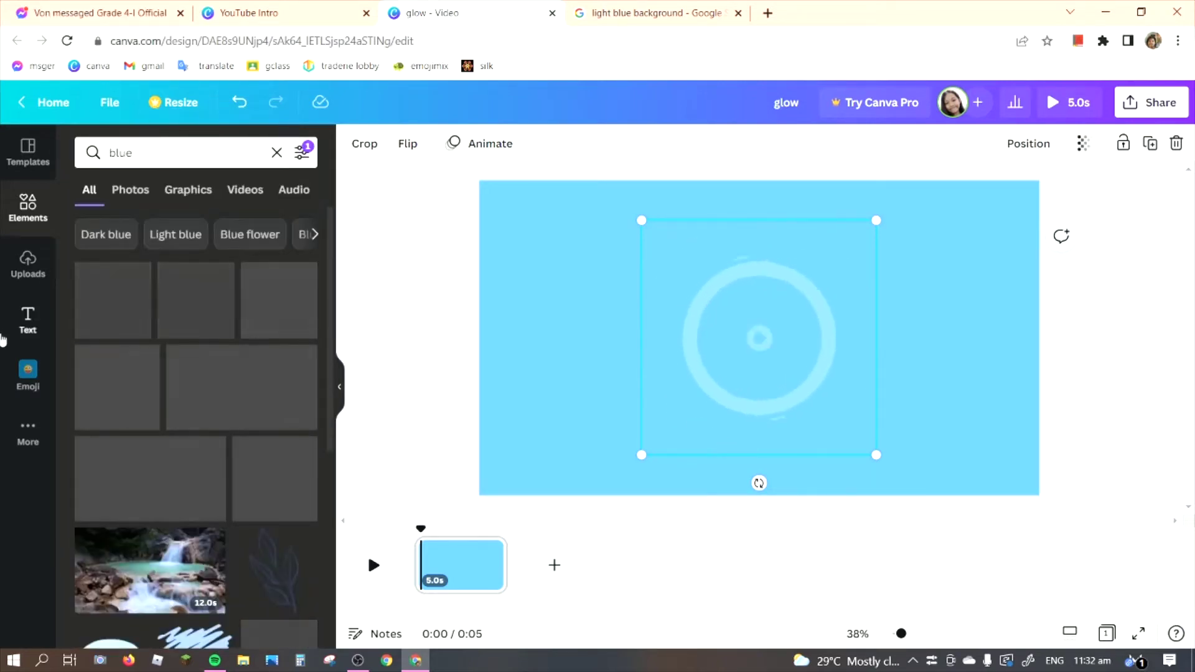
{"action": "scroll", "coordinate": [264, 522], "scroll_direction": "down", "scroll_amount": 3}
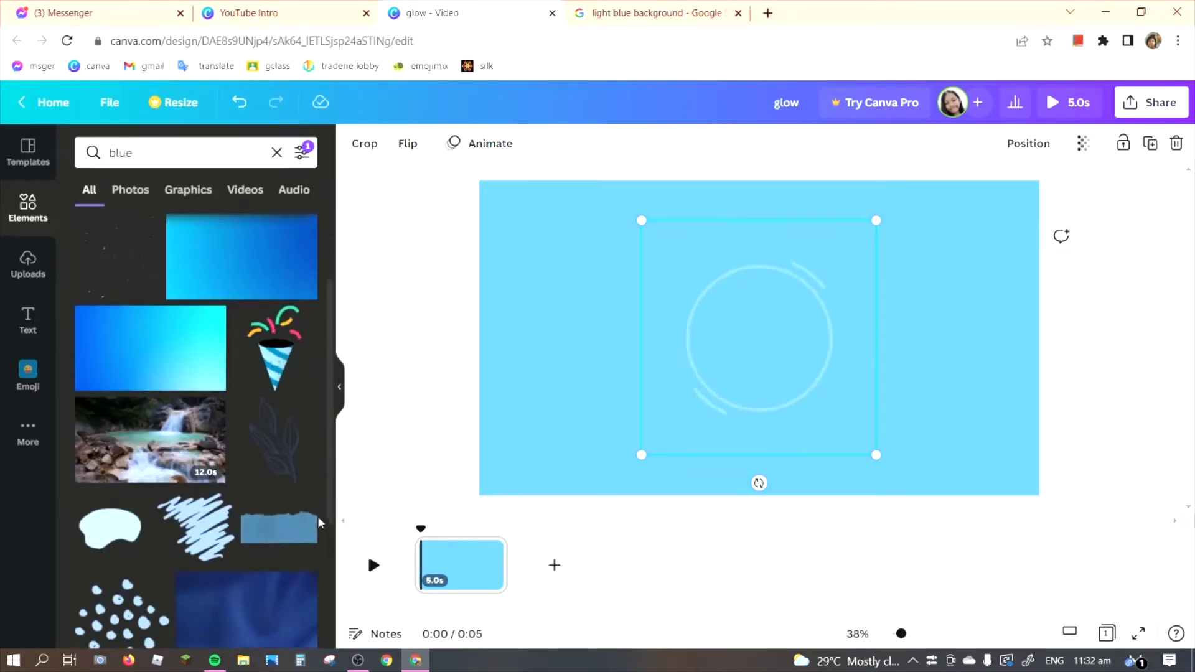
{"action": "scroll", "coordinate": [265, 521], "scroll_direction": "up", "scroll_amount": 3}
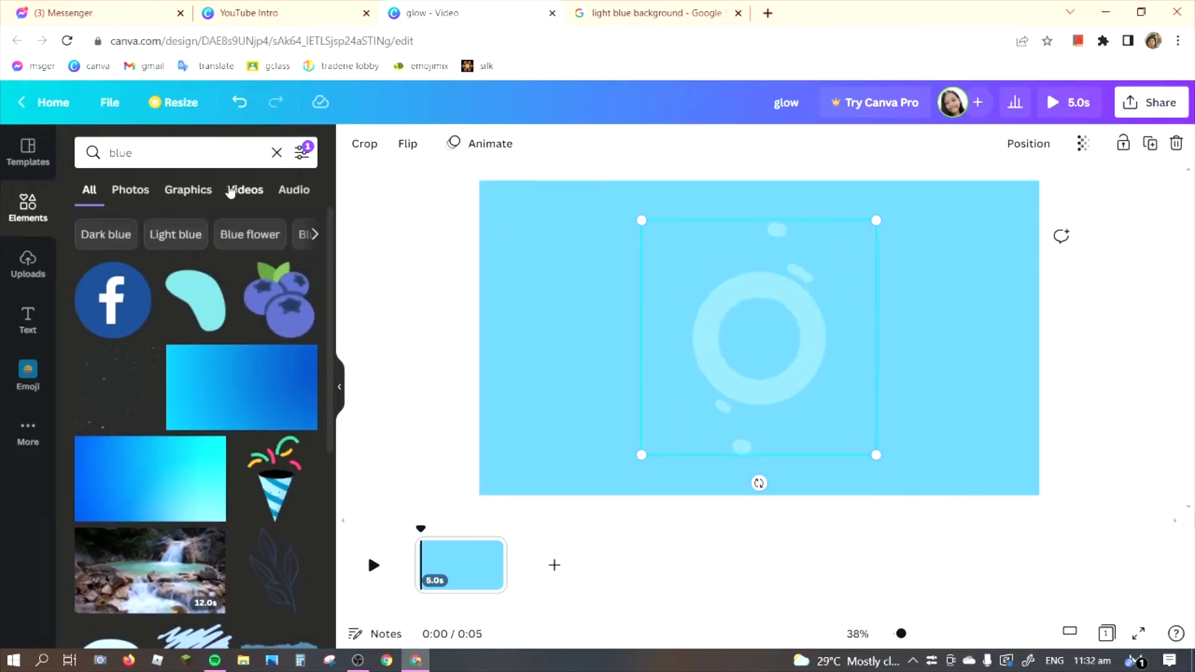
{"action": "left_click", "coordinate": [200, 190]}
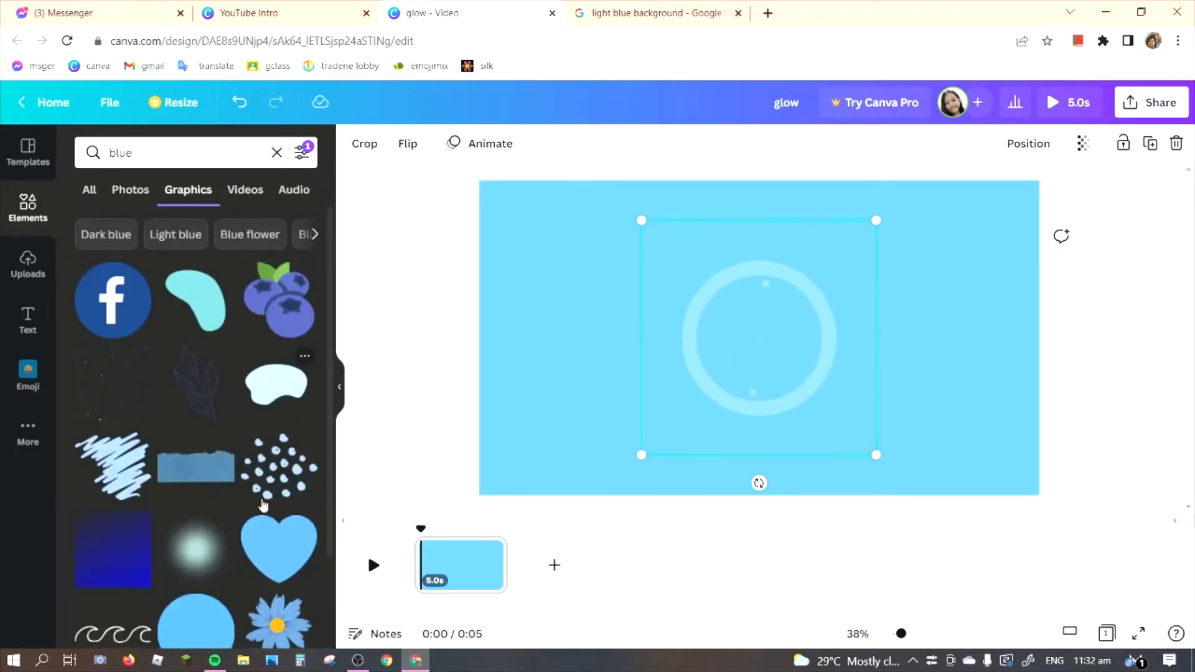
{"action": "scroll", "coordinate": [265, 541], "scroll_direction": "down", "scroll_amount": 5}
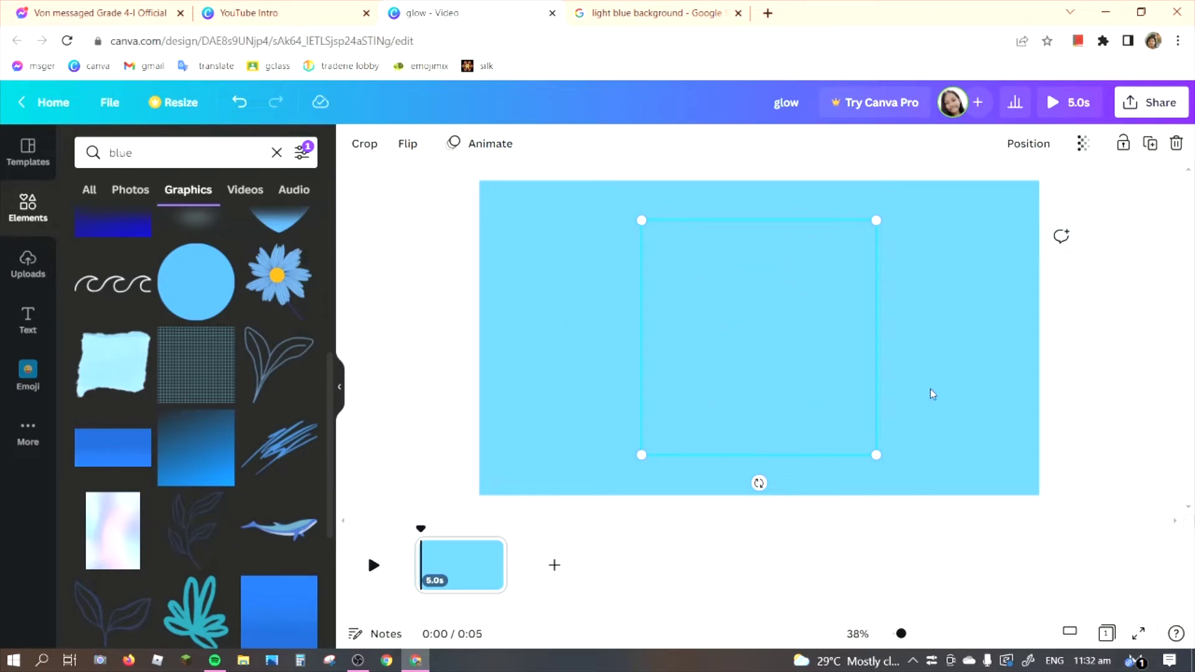
{"action": "left_click", "coordinate": [216, 399]}
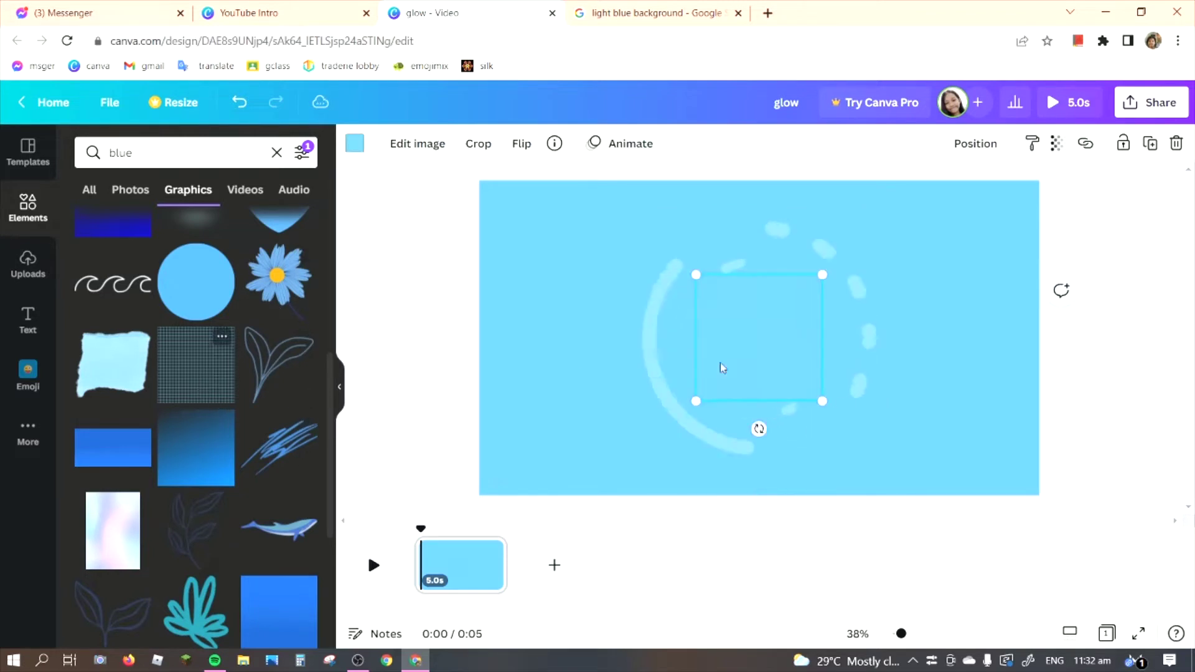
Step: Place the grid in the page's upper-left corner, enlarge it to about two thirds of the page width and colour it white
{"action": "left_click_drag", "start_coordinate": [795, 336], "coordinate": [582, 239]}
{"action": "left_click_drag", "start_coordinate": [605, 306], "coordinate": [930, 492]}
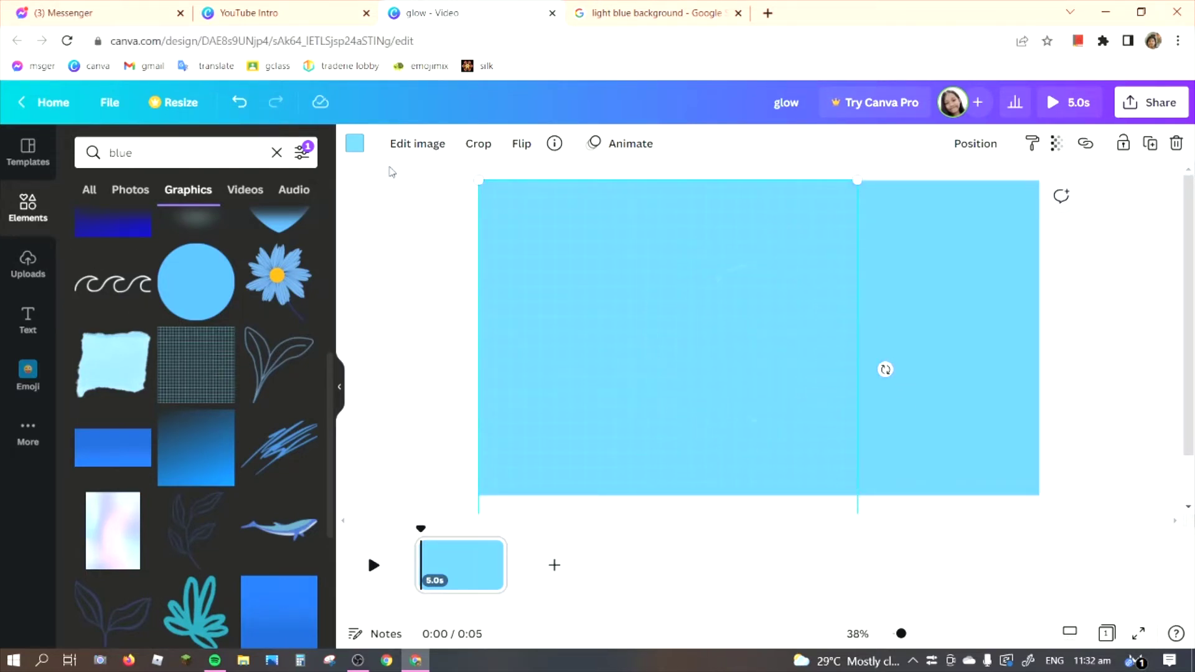
{"action": "left_click", "coordinate": [355, 145]}
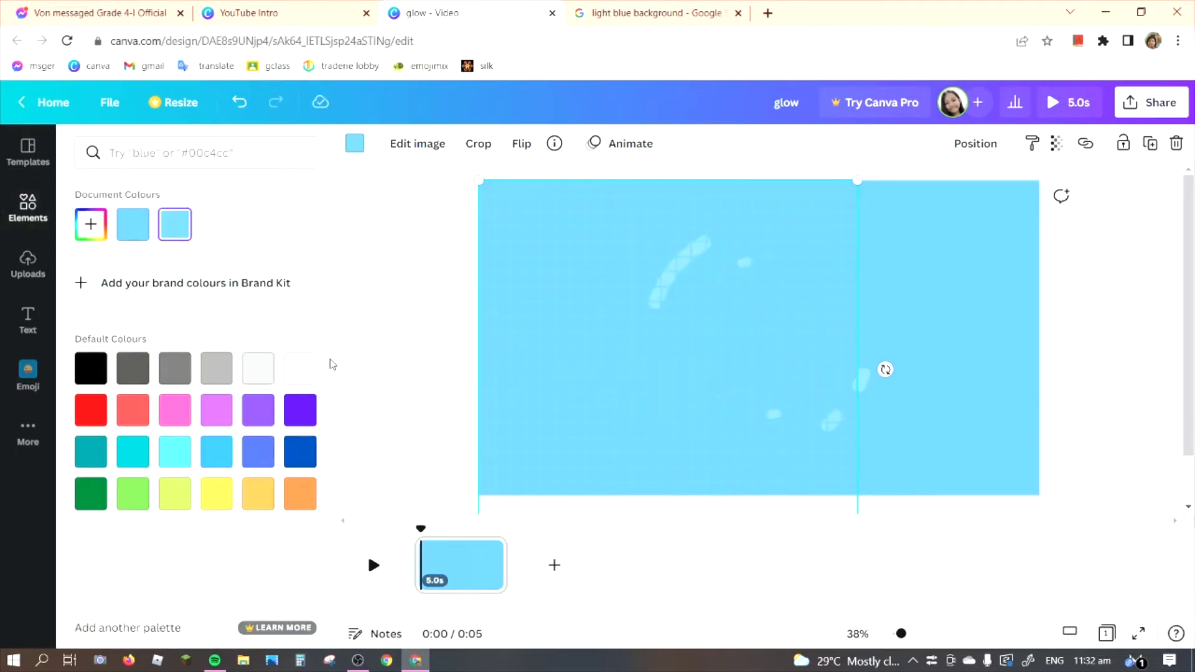
{"action": "left_click", "coordinate": [299, 368]}
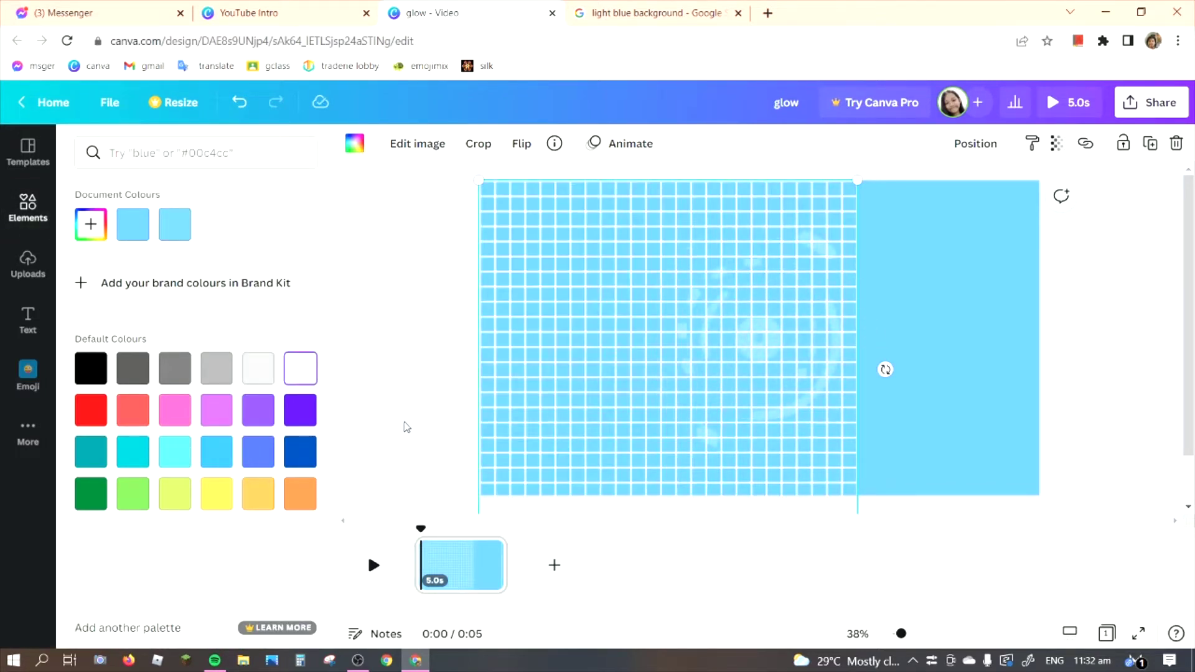
Step: Move the animated circle slightly upward on the page
{"action": "left_click", "coordinate": [961, 144]}
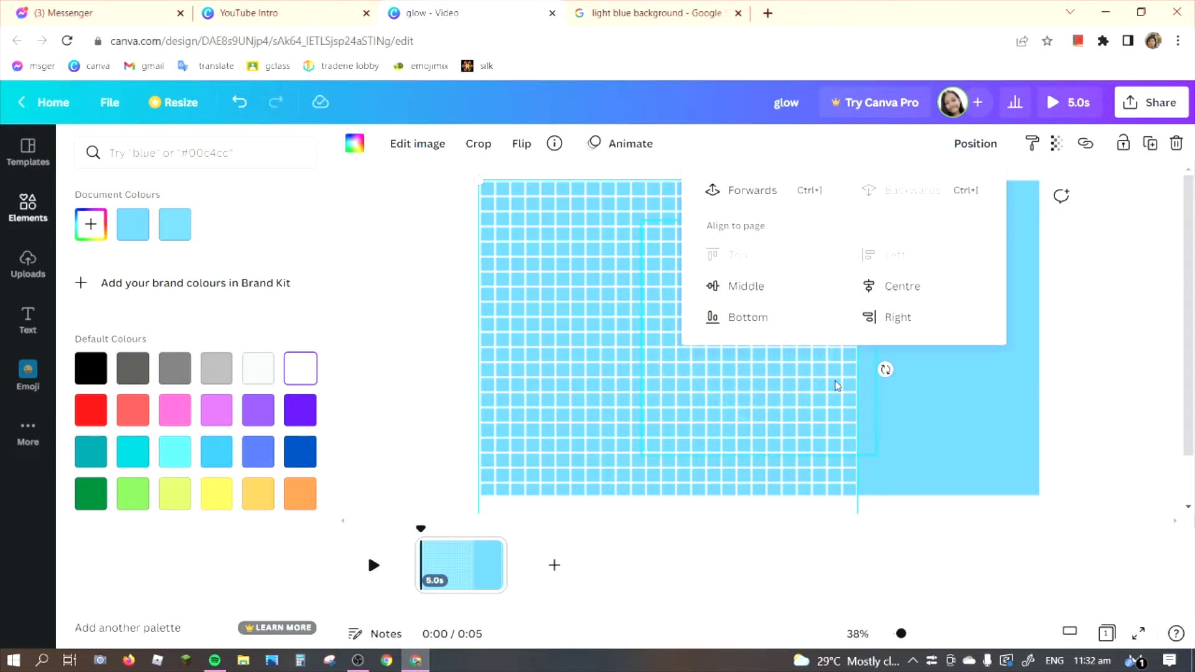
{"action": "left_click", "coordinate": [794, 391]}
{"action": "left_click_drag", "start_coordinate": [794, 391], "coordinate": [840, 390]}
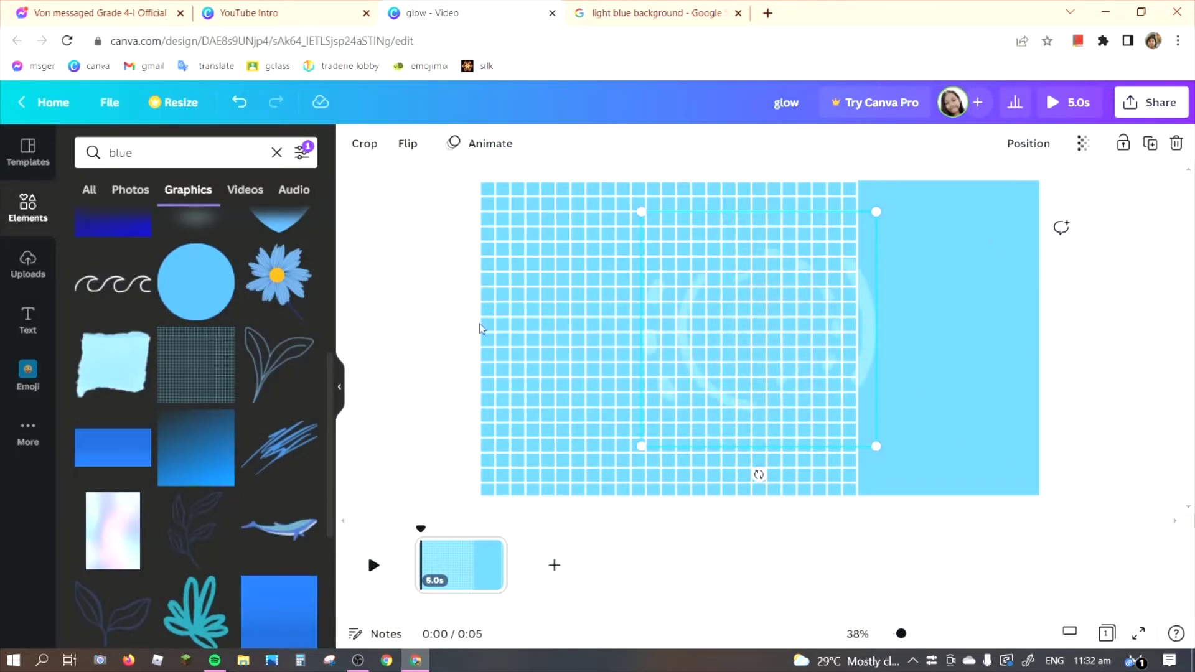
Step: Recolour the grid pattern dark blue using the default colours
{"action": "left_click", "coordinate": [531, 302]}
{"action": "left_click", "coordinate": [355, 143]}
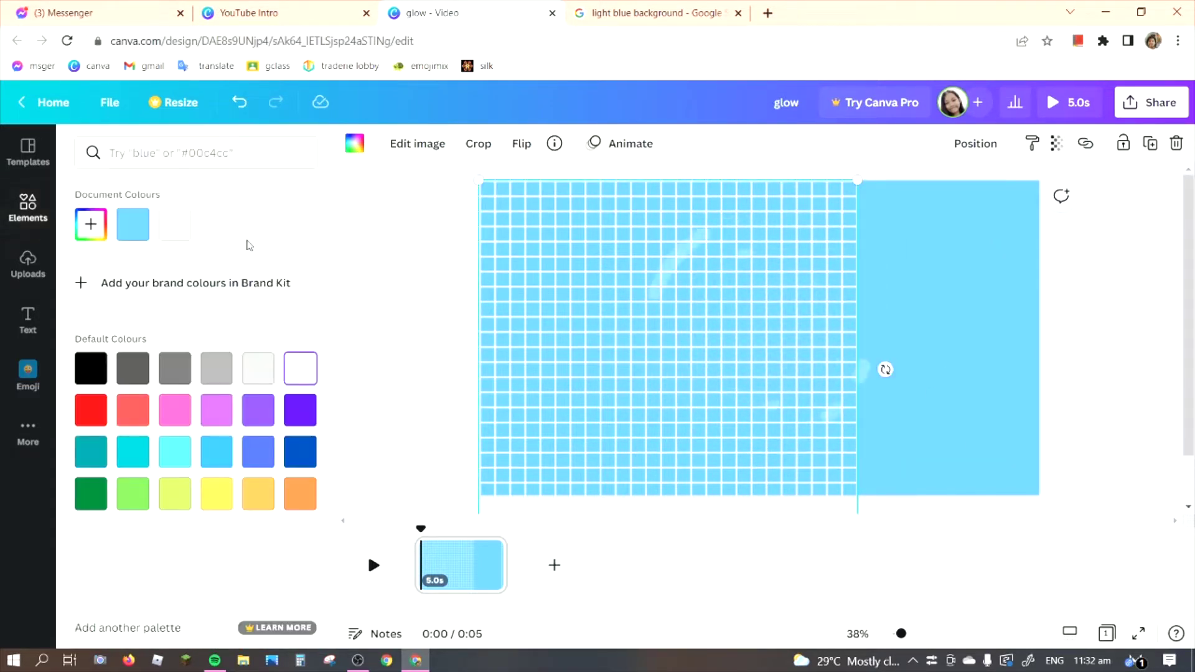
{"action": "left_click", "coordinate": [305, 461]}
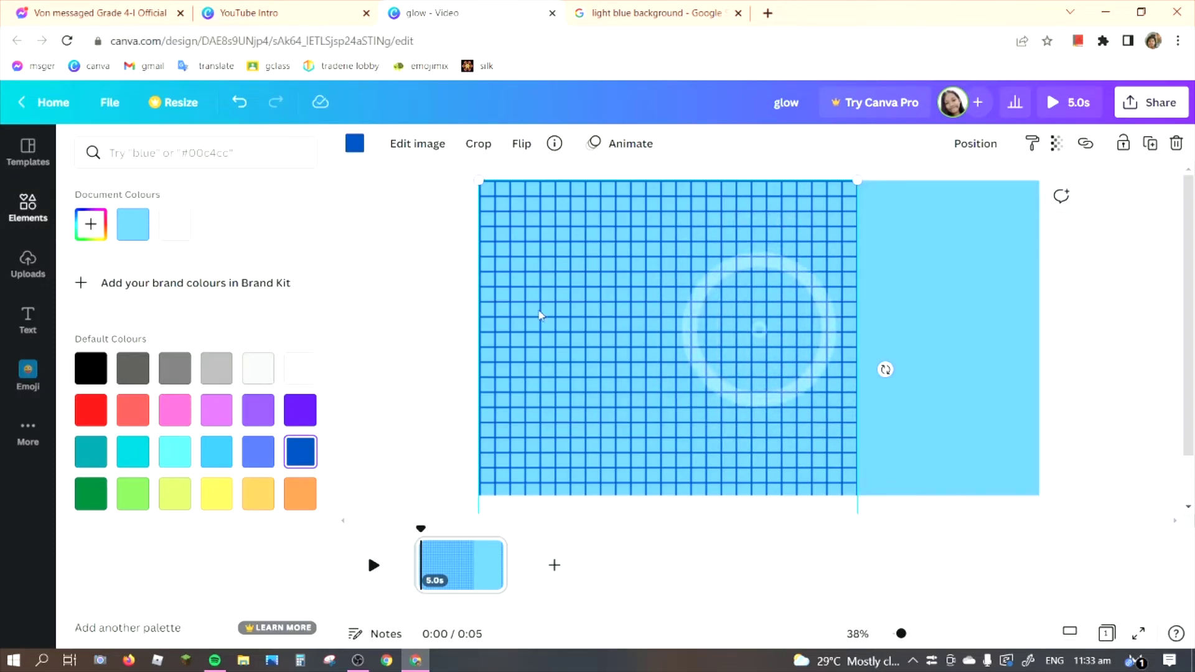
Step: Delete the grid pattern and place two line-drawn leaf graphics side by side in the page's lower-left corner
{"action": "key", "text": "Delete"}
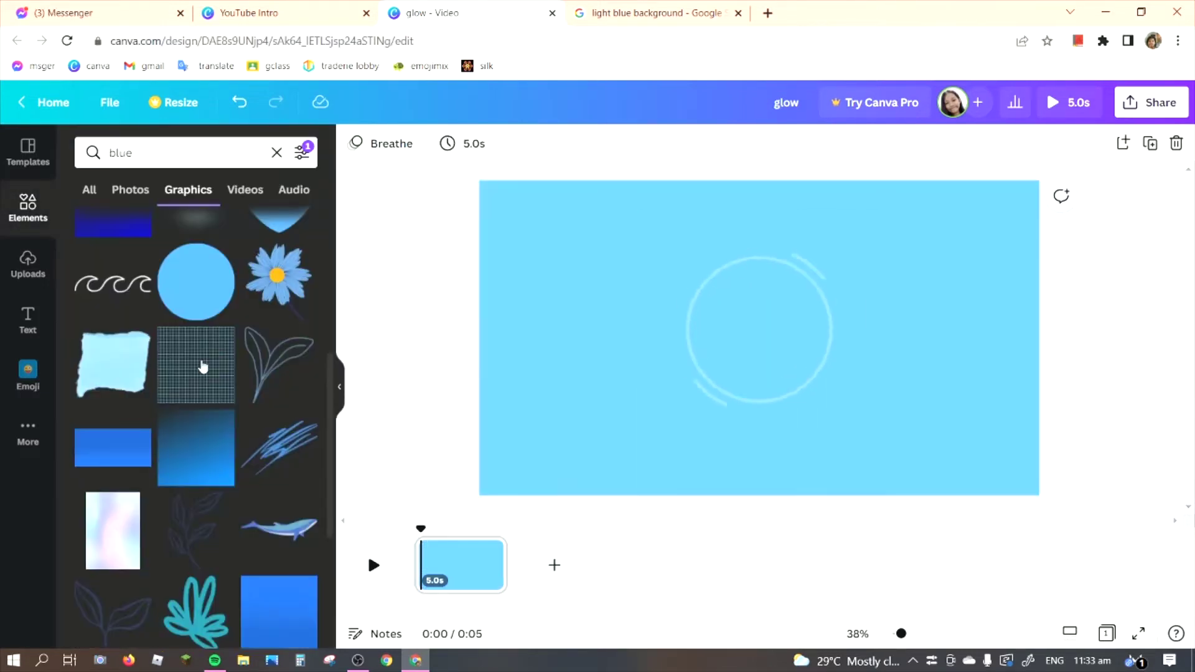
{"action": "left_click", "coordinate": [315, 346]}
{"action": "left_click_drag", "start_coordinate": [694, 365], "coordinate": [471, 485]}
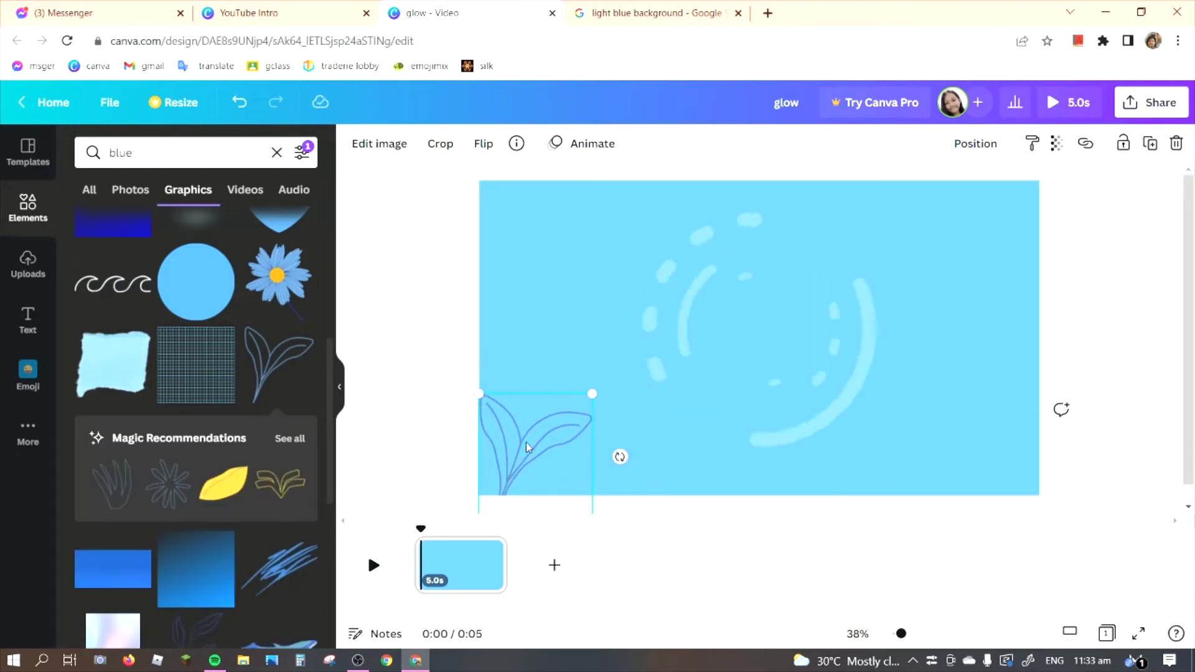
{"action": "left_click", "coordinate": [283, 361]}
{"action": "left_click_drag", "start_coordinate": [684, 385], "coordinate": [500, 511]}
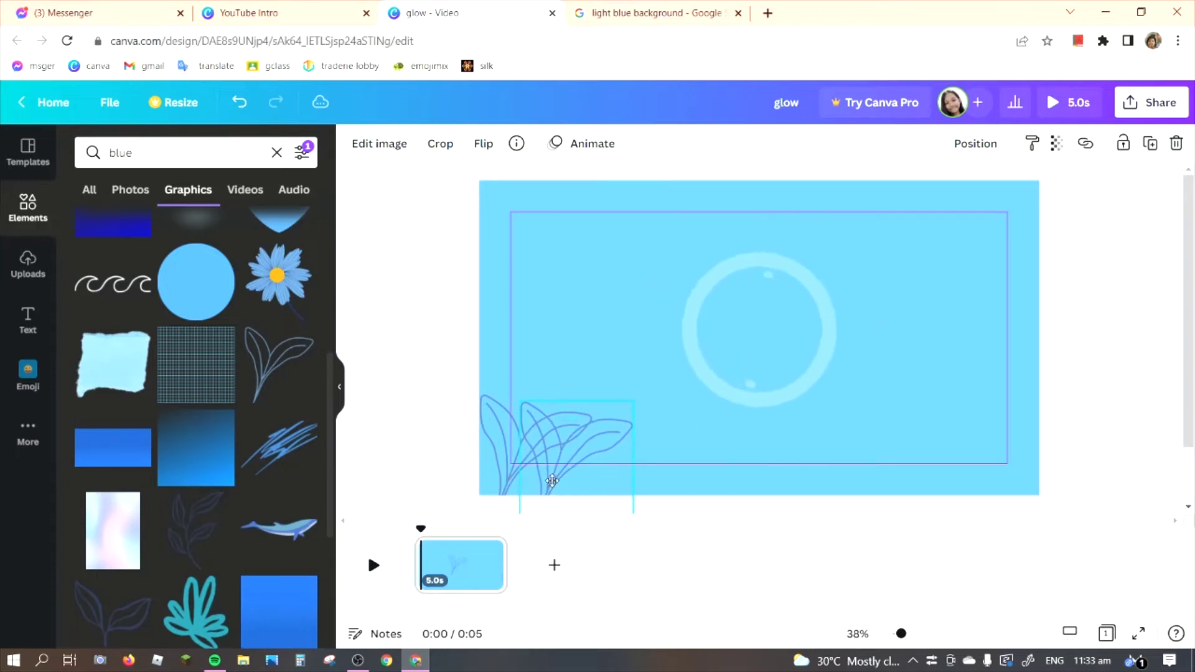
Step: Add the blue whale graphic near the page's upper-left corner and recolour its green part light blue and its cream part cyan
{"action": "scroll", "coordinate": [321, 488], "scroll_direction": "down", "scroll_amount": 3}
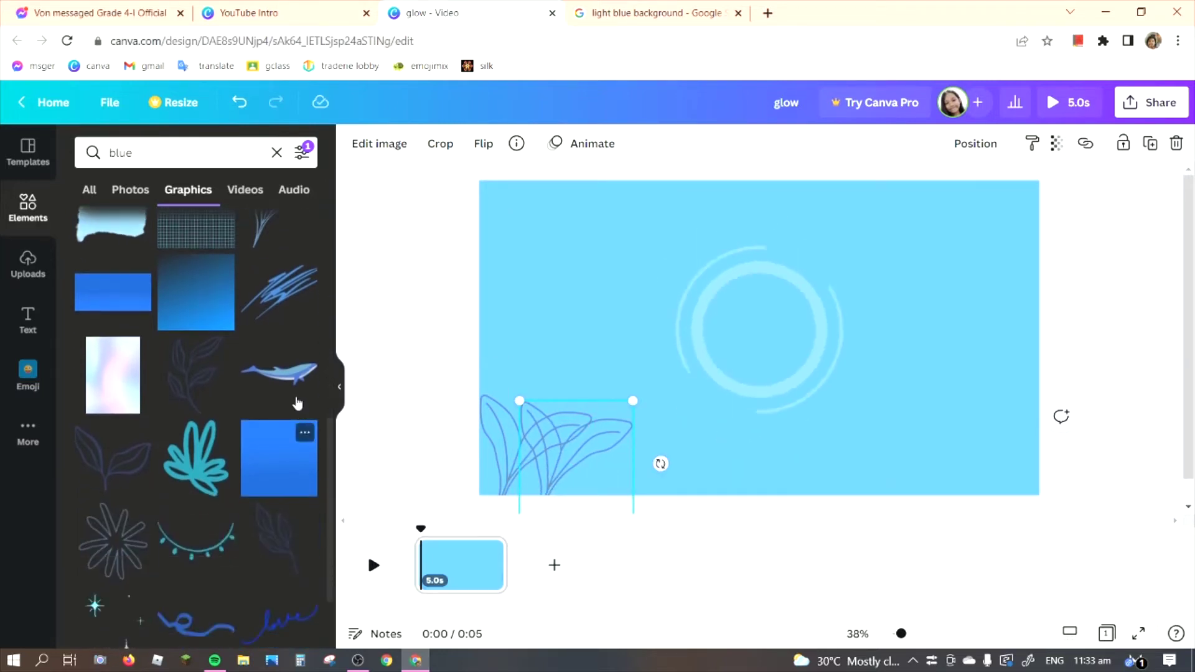
{"action": "left_click_drag", "start_coordinate": [299, 387], "coordinate": [569, 261]}
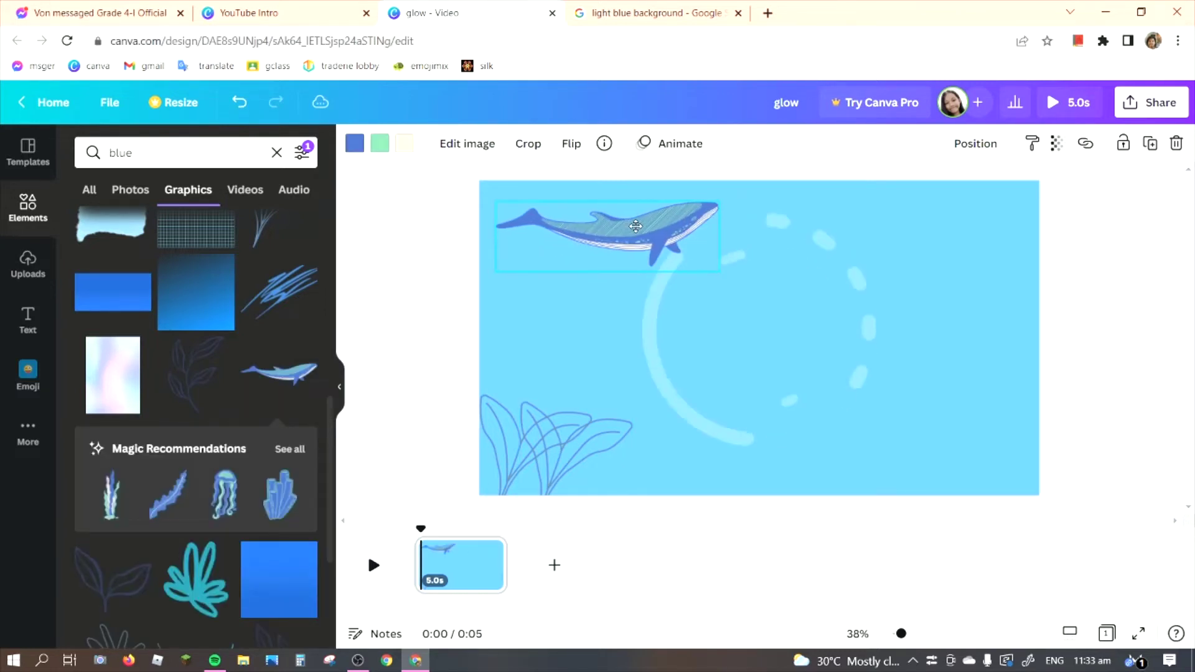
{"action": "left_click", "coordinate": [377, 145]}
{"action": "left_click", "coordinate": [174, 224]}
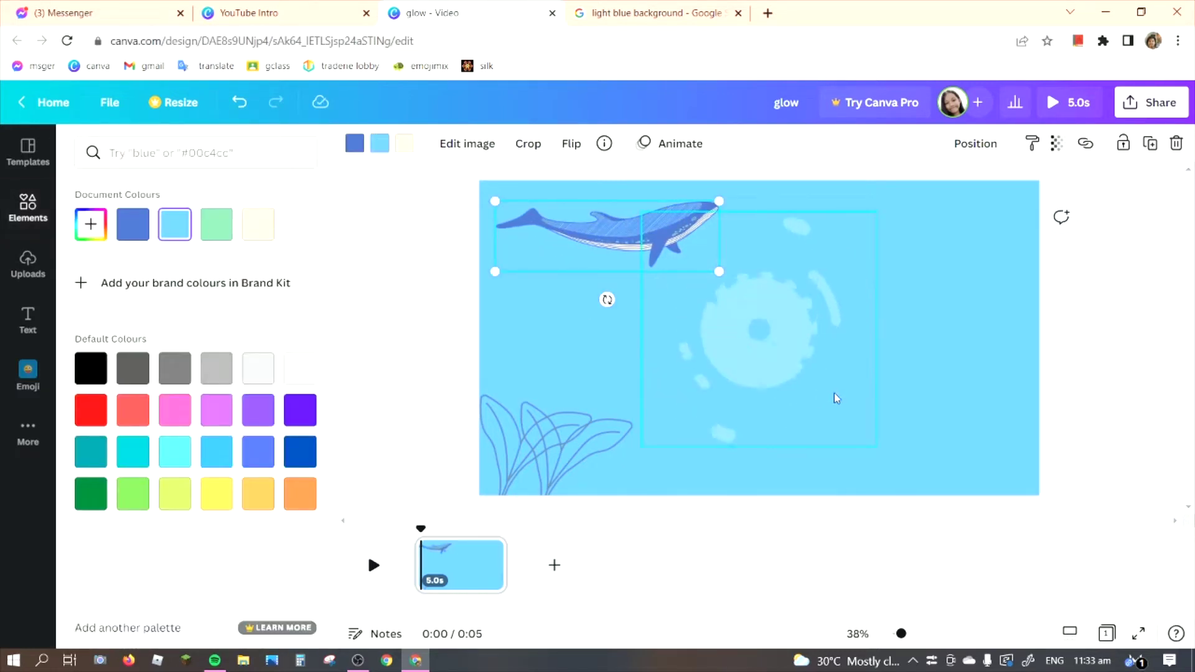
{"action": "left_click", "coordinate": [257, 224]}
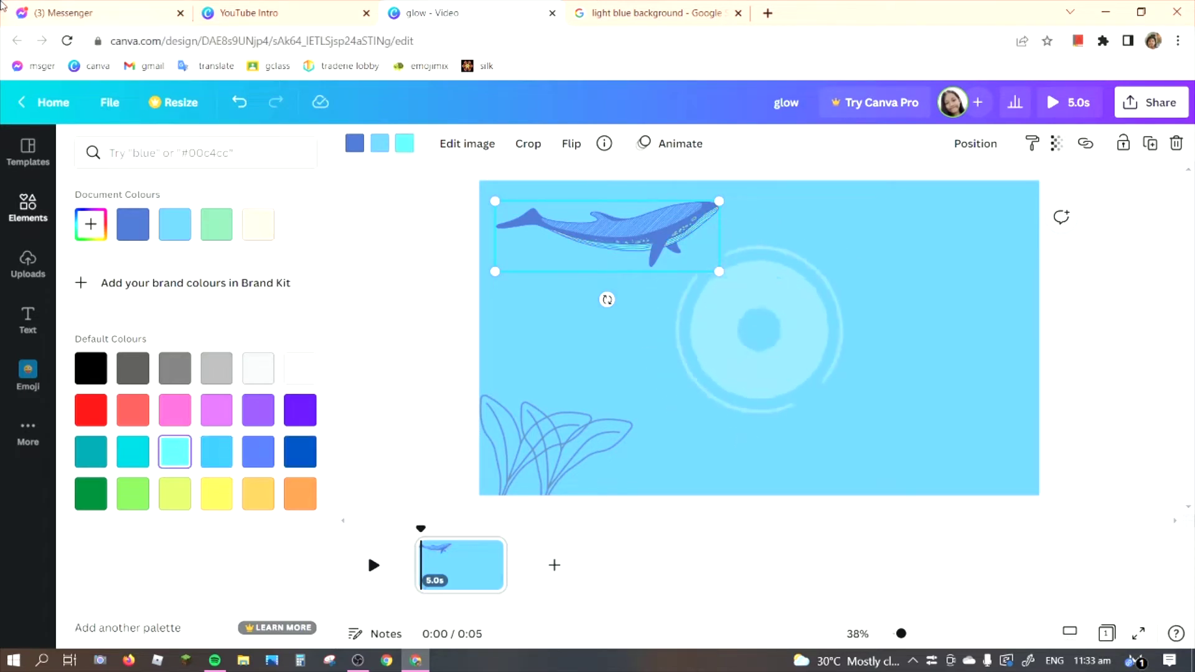
Step: Switch to the Messenger chat with the friend and send the reply "nicee"
{"action": "left_click", "coordinate": [93, 13]}
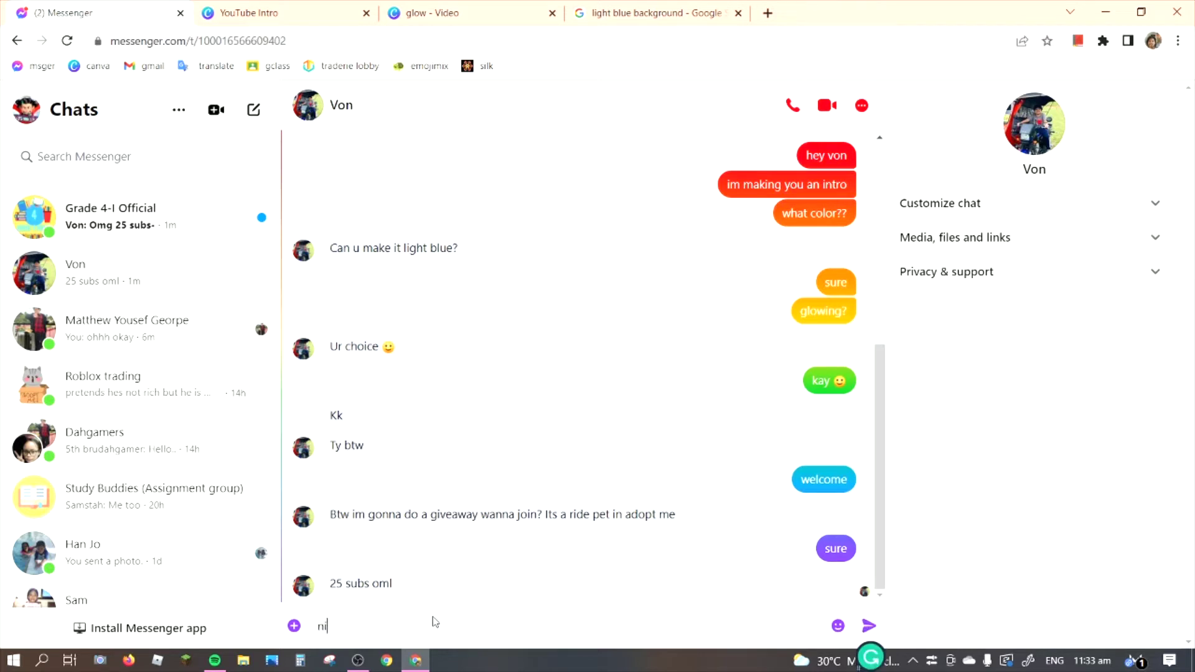
{"action": "type", "text": "nicee"}
{"action": "key", "text": "Return"}
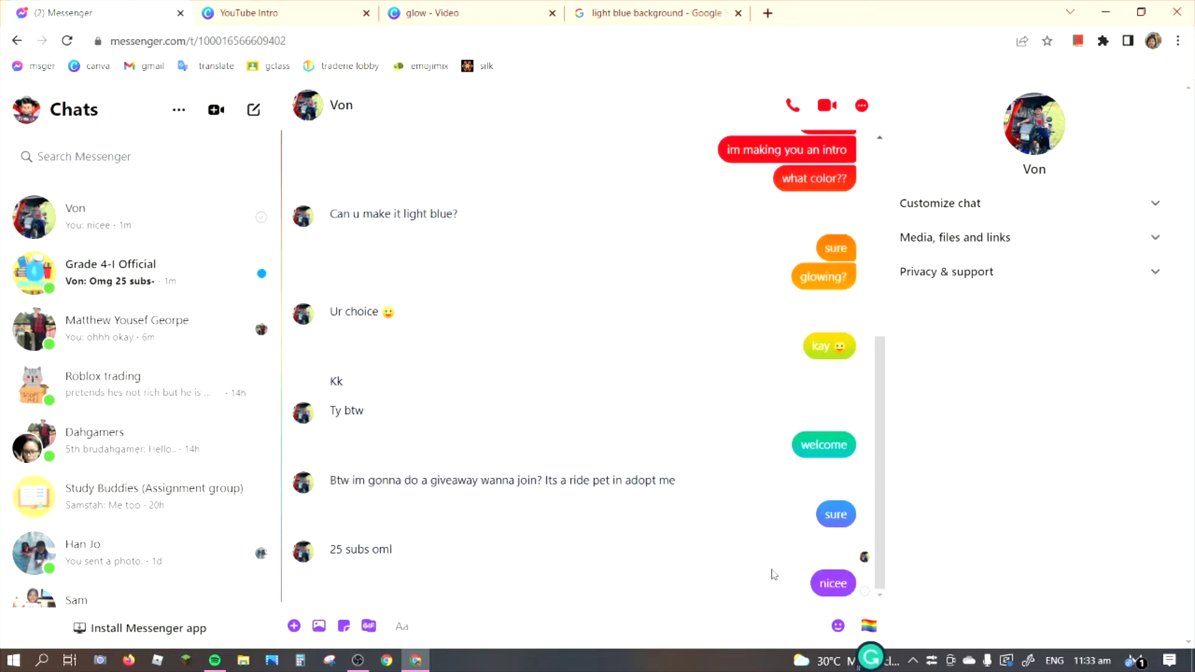
Step: Switch back to the Canva design and move the whale slightly closer to the page's upper-left corner
{"action": "left_click", "coordinate": [468, 6]}
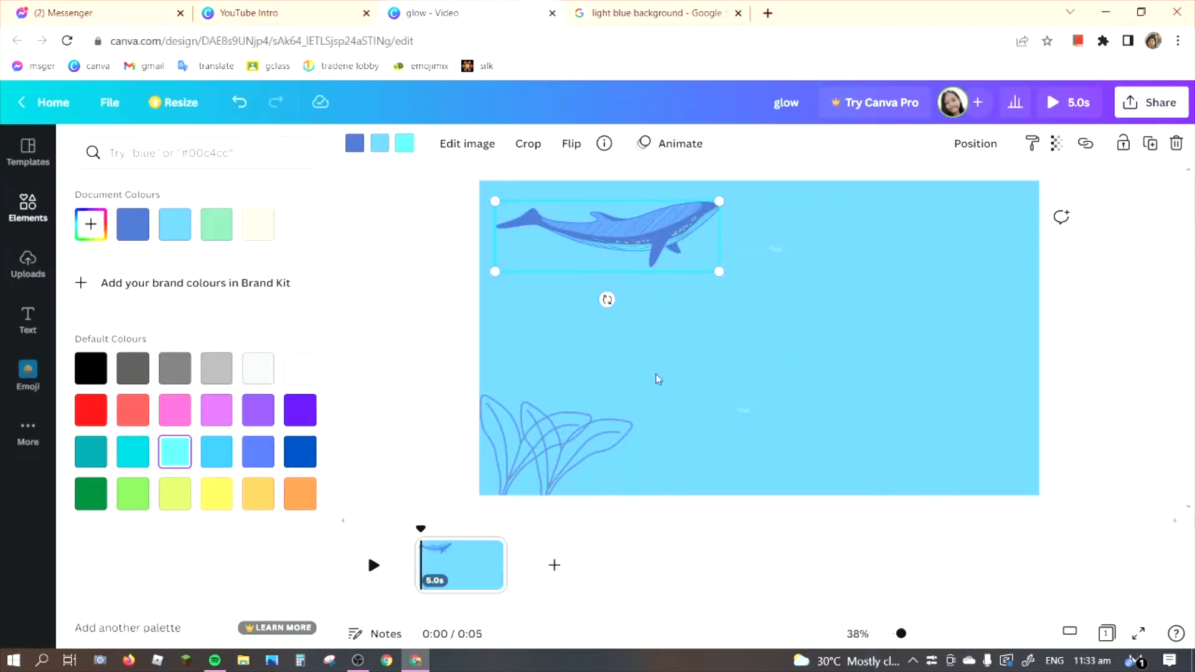
{"action": "left_click", "coordinate": [630, 227]}
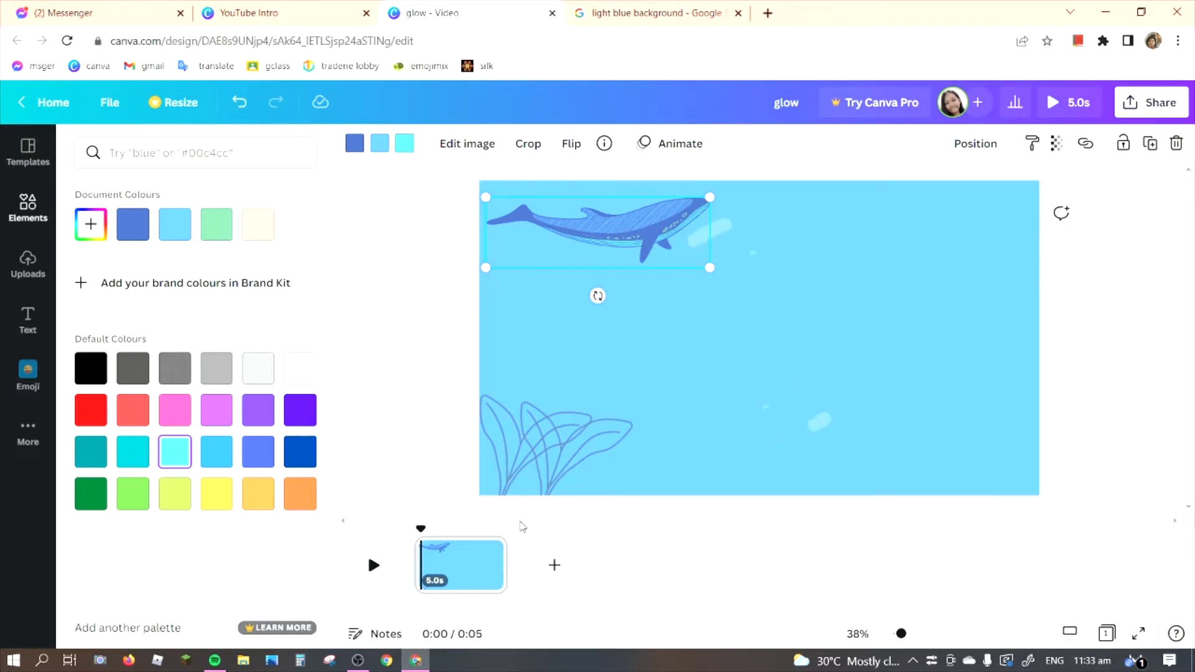
Step: Browse the font combinations and the recently used text styles for a glowing title style
{"action": "left_click", "coordinate": [20, 235]}
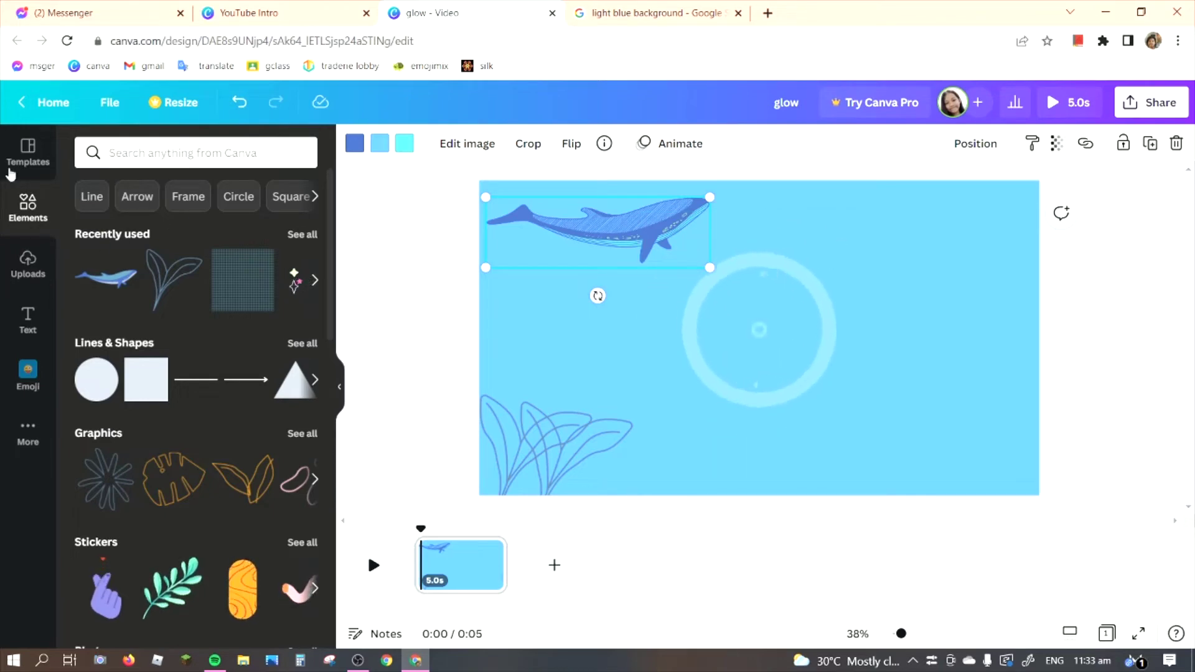
{"action": "left_click", "coordinate": [27, 318]}
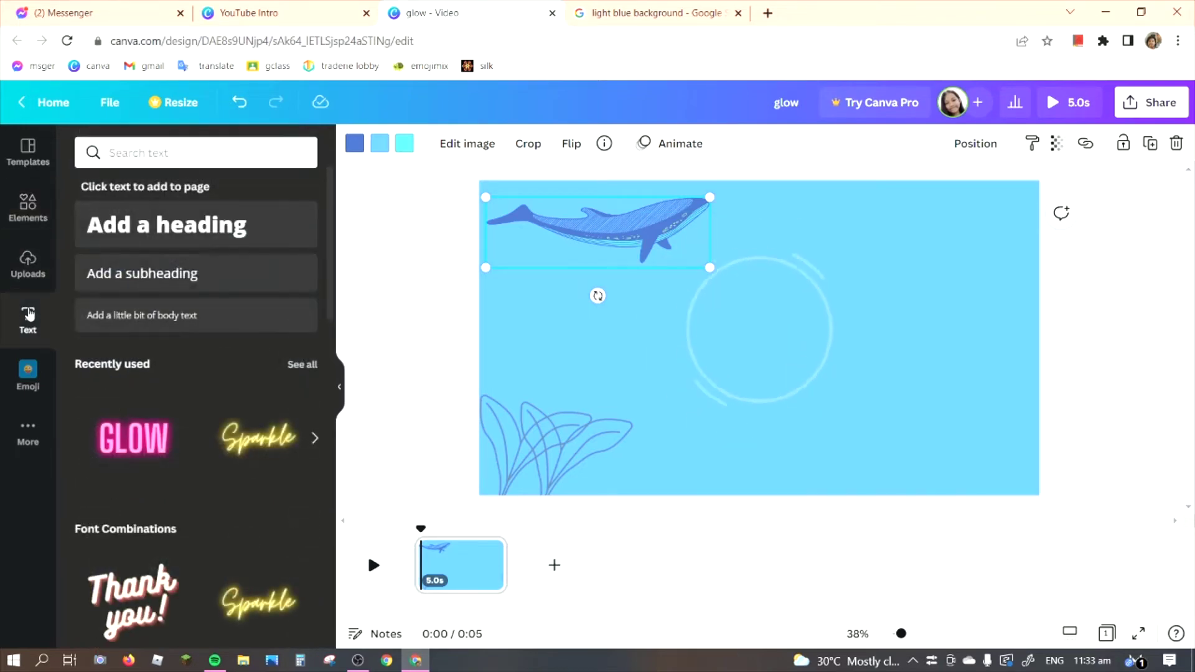
{"action": "key", "text": "alt+Tab"}
{"action": "key", "text": "alt+Tab"}
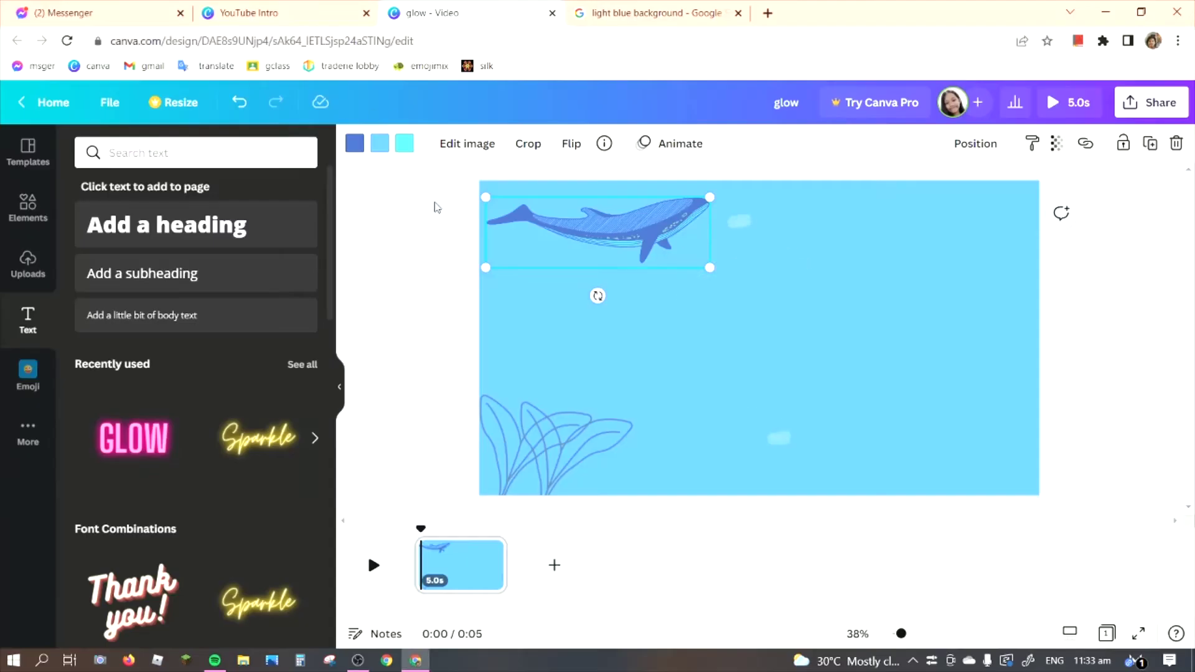
{"action": "left_click", "coordinate": [34, 274]}
{"action": "left_click", "coordinate": [32, 326]}
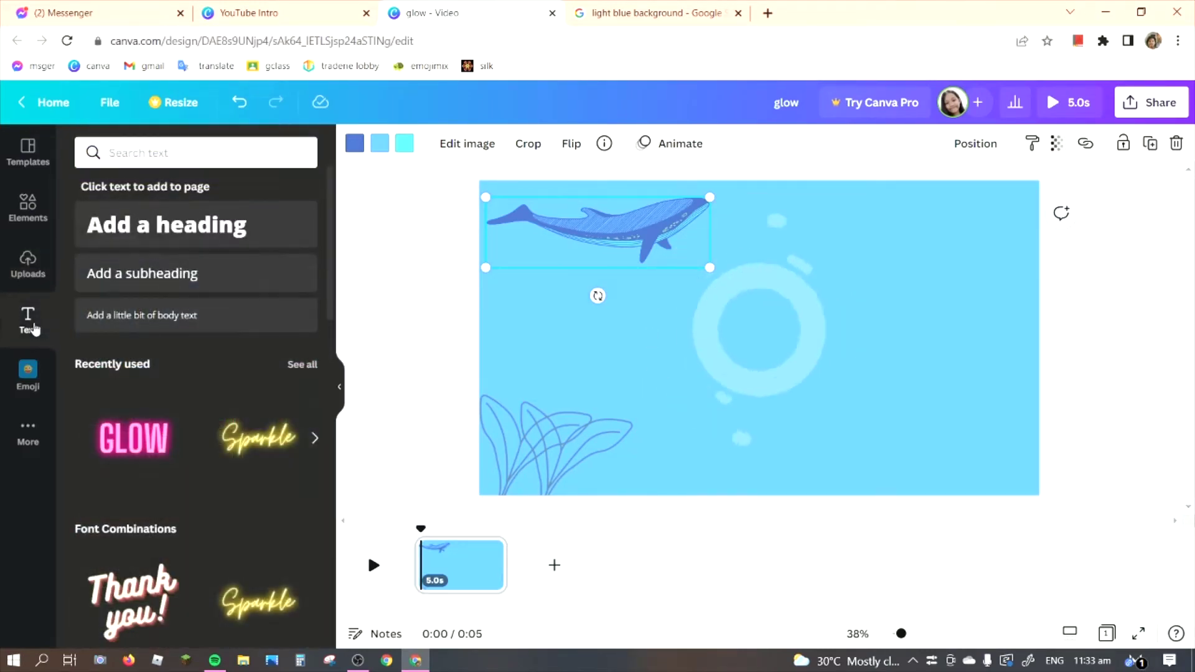
{"action": "scroll", "coordinate": [302, 449], "scroll_direction": "down", "scroll_amount": 6}
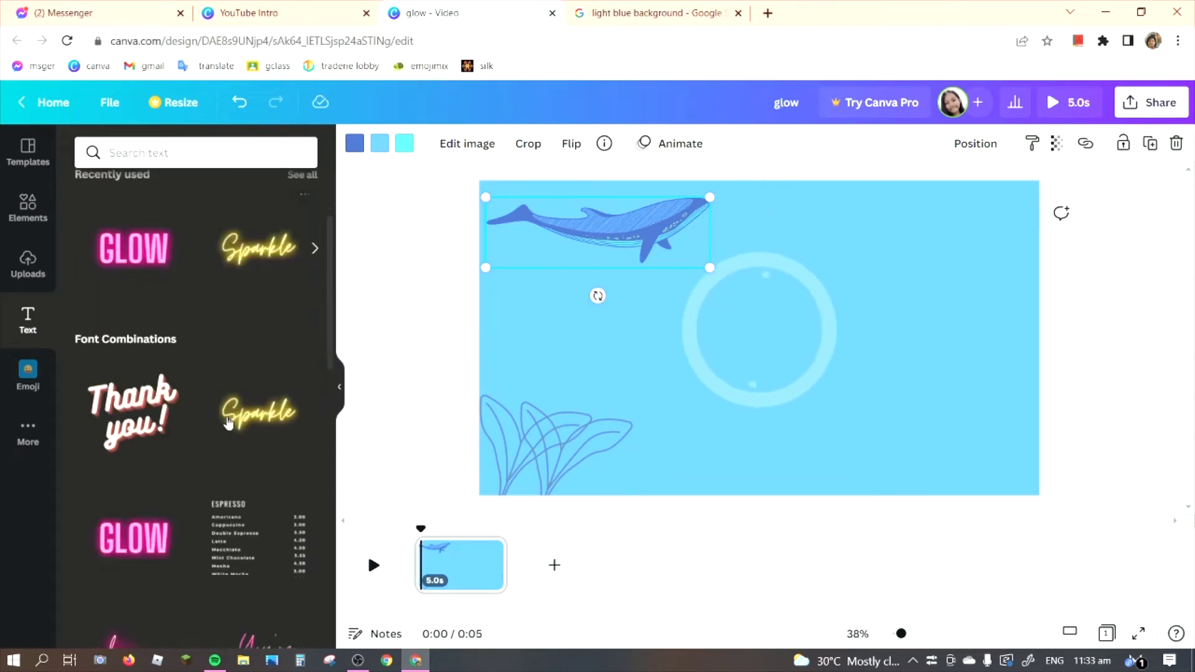
{"action": "scroll", "coordinate": [259, 452], "scroll_direction": "up", "scroll_amount": 6}
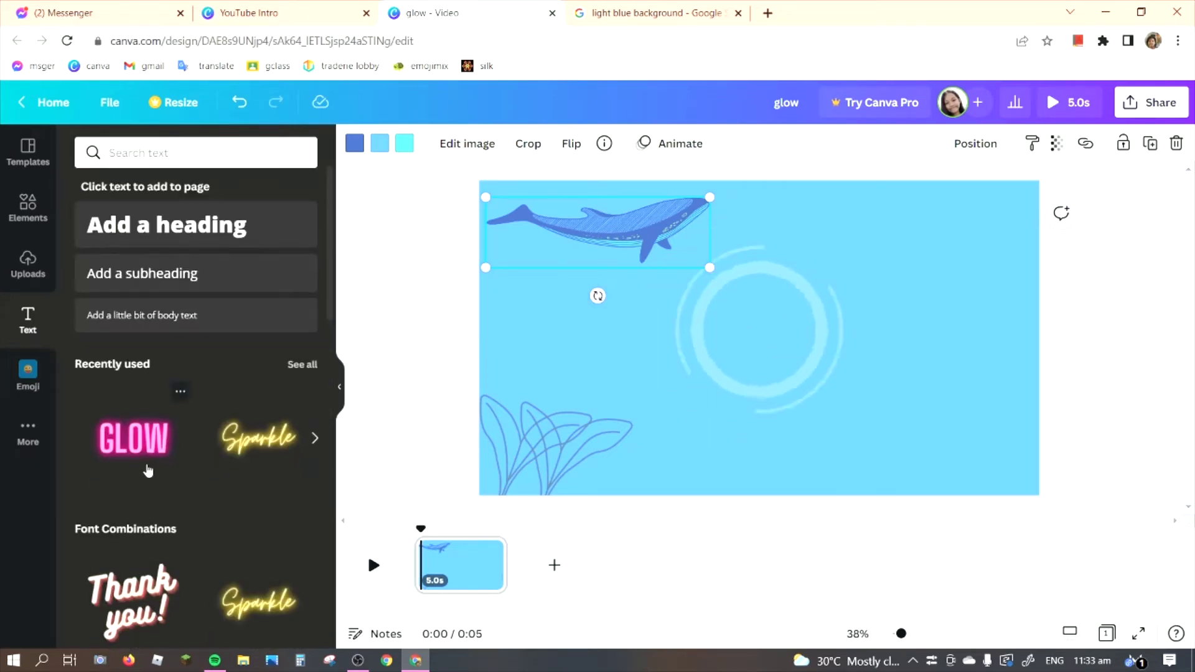
{"action": "key", "text": "alt+Tab"}
{"action": "key", "text": "alt+Tab"}
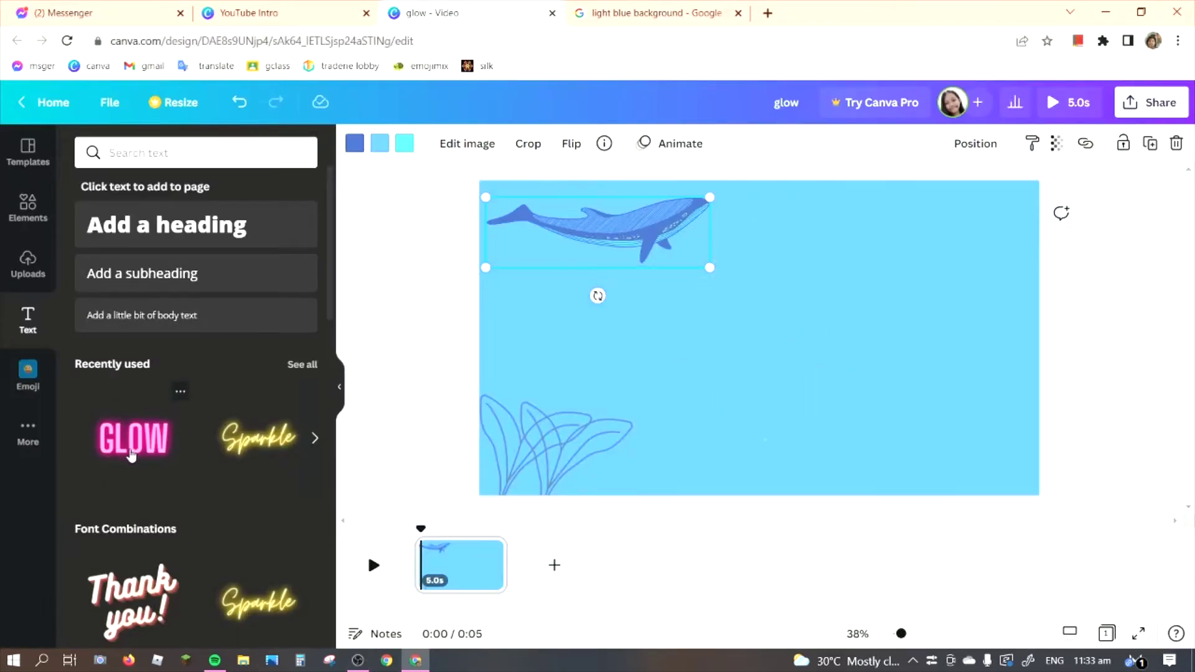
{"action": "scroll", "coordinate": [245, 529], "scroll_direction": "down", "scroll_amount": 8}
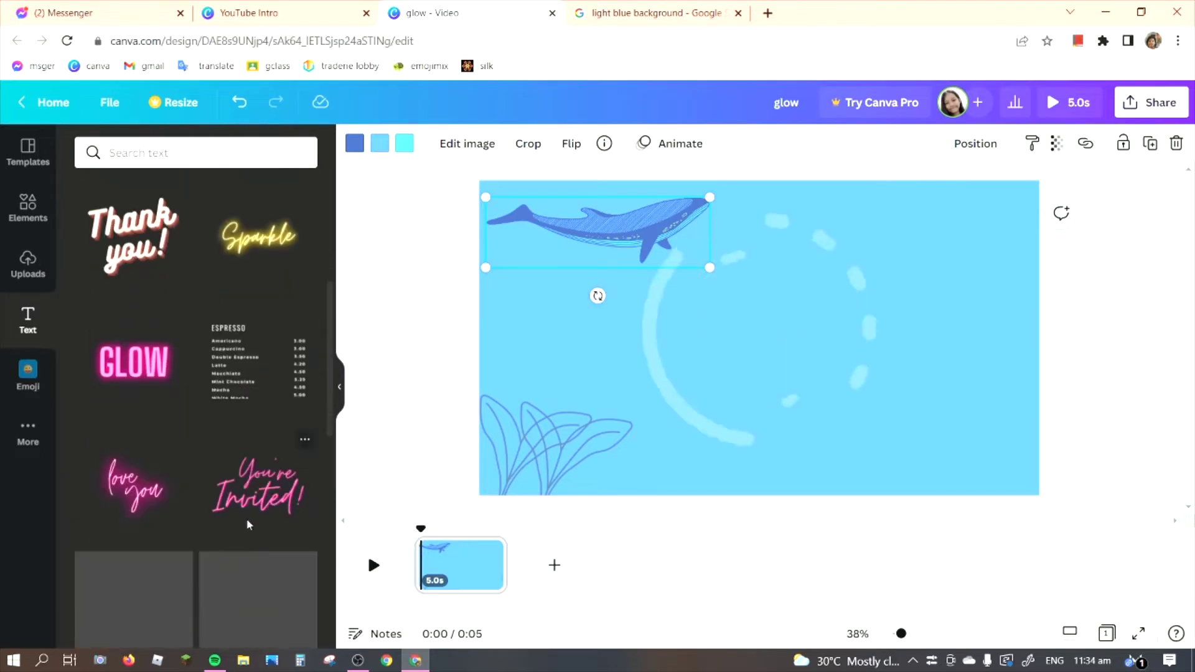
{"action": "scroll", "coordinate": [257, 503], "scroll_direction": "up", "scroll_amount": 6}
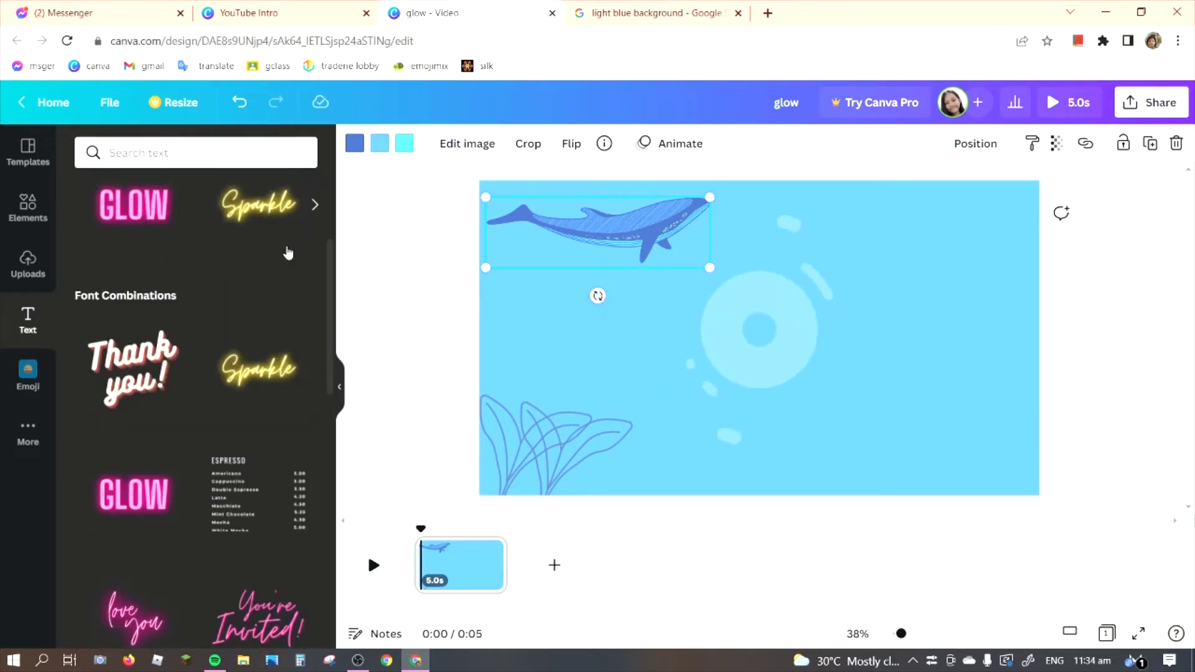
{"action": "left_click", "coordinate": [312, 288]}
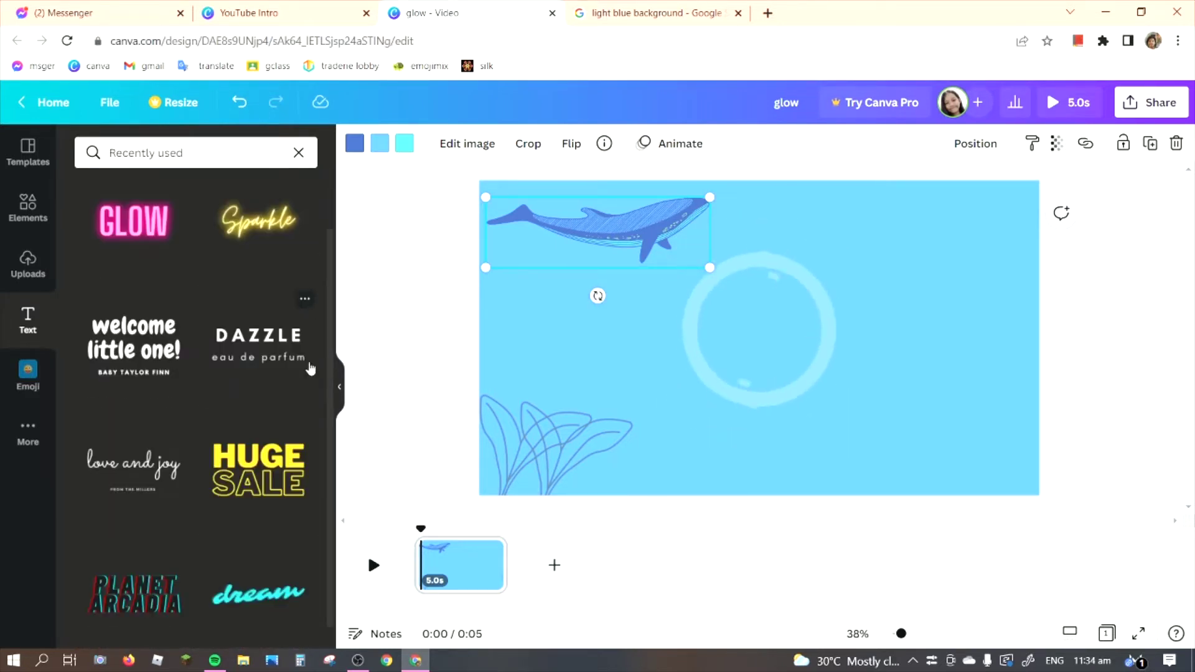
{"action": "scroll", "coordinate": [292, 586], "scroll_direction": "down", "scroll_amount": 1}
{"action": "scroll", "coordinate": [212, 508], "scroll_direction": "up", "scroll_amount": 1}
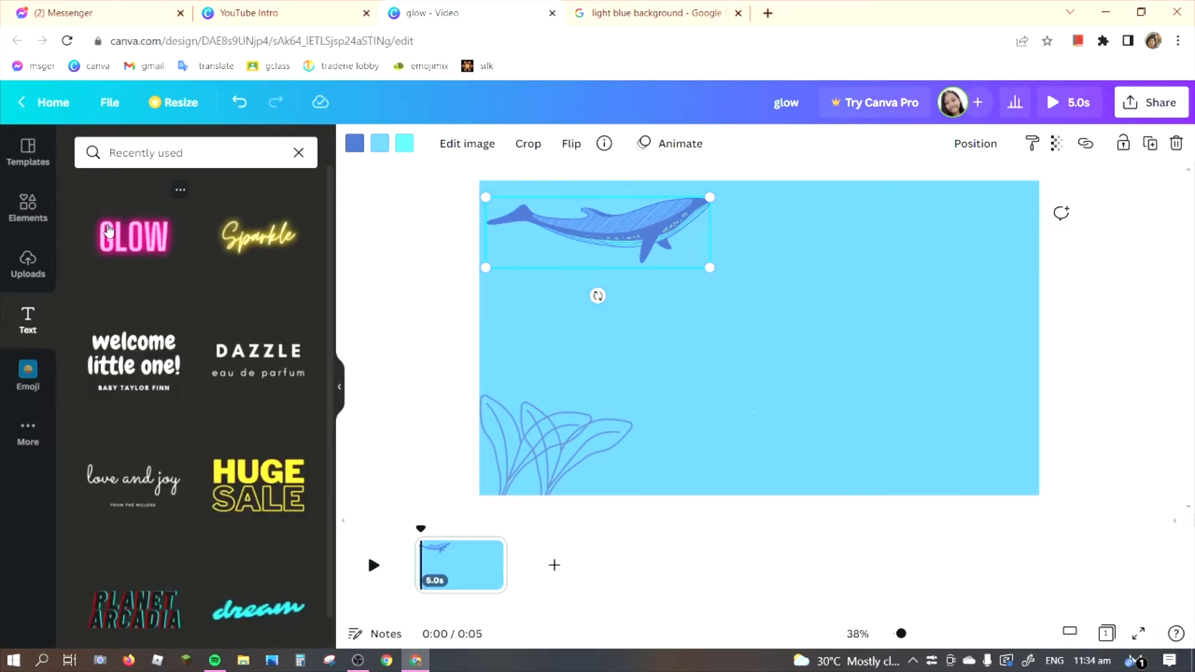
Step: Add the pink GLOW text style to the page, set its font to Sensei and replace the text with "BLUEBOXYS"
{"action": "left_click", "coordinate": [134, 237]}
{"action": "left_click_drag", "start_coordinate": [892, 344], "coordinate": [484, 264]}
{"action": "left_click", "coordinate": [425, 149]}
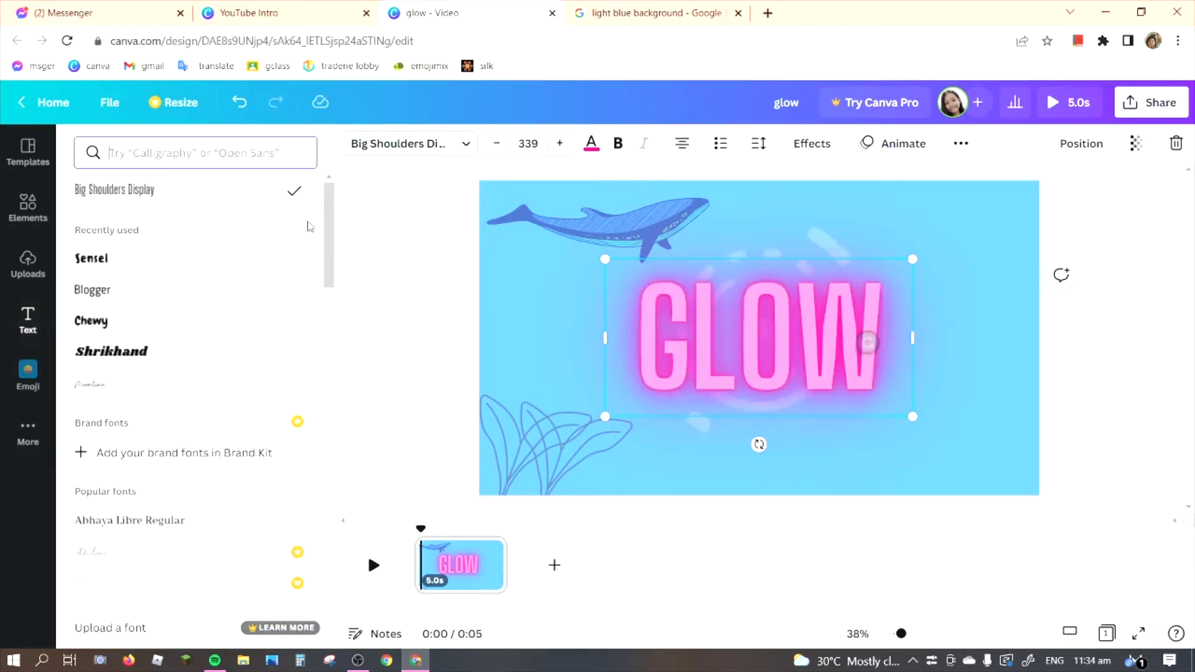
{"action": "left_click", "coordinate": [184, 258]}
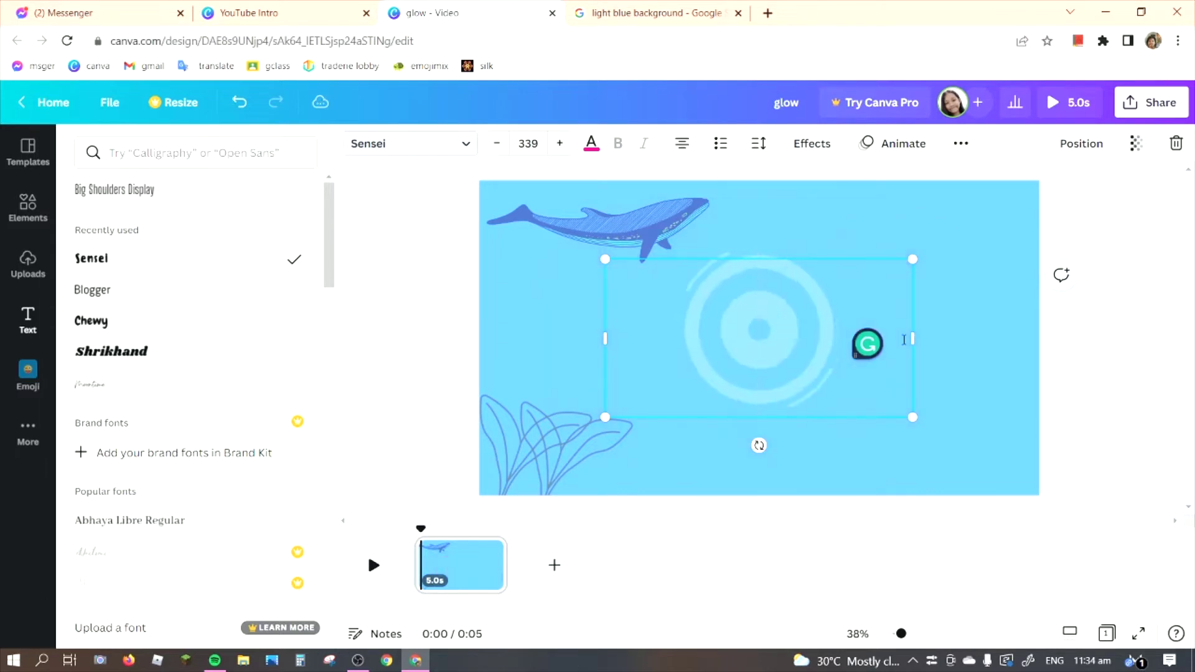
{"action": "type", "text": "BLUE"}
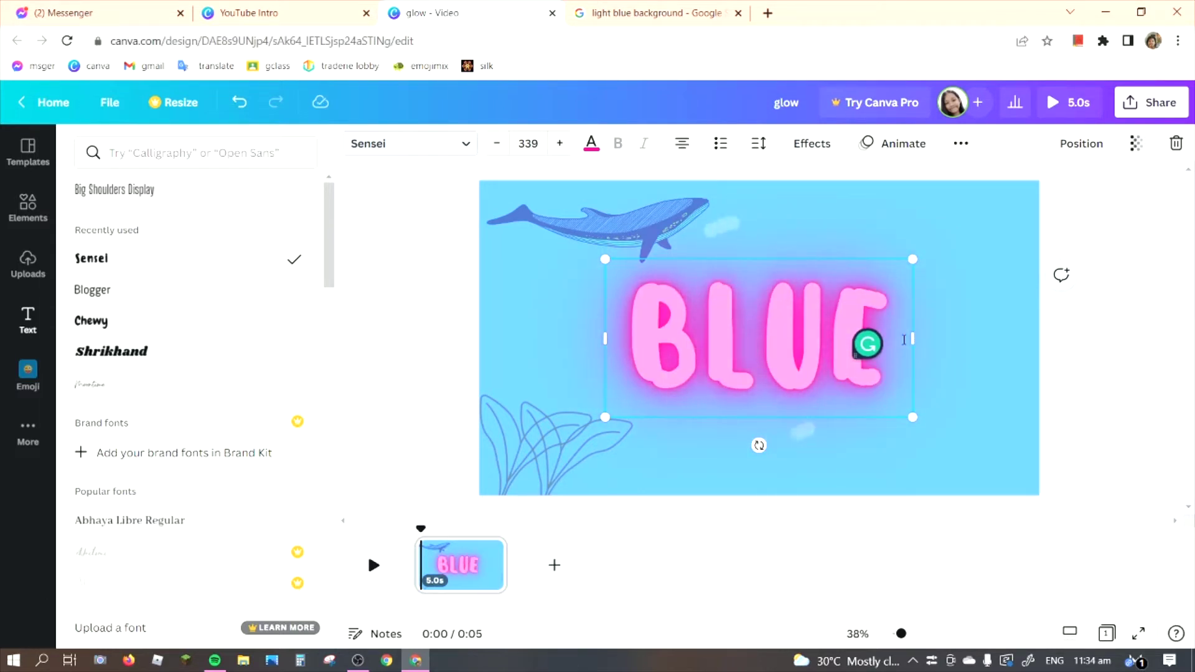
{"action": "type", "text": " BOXYS"}
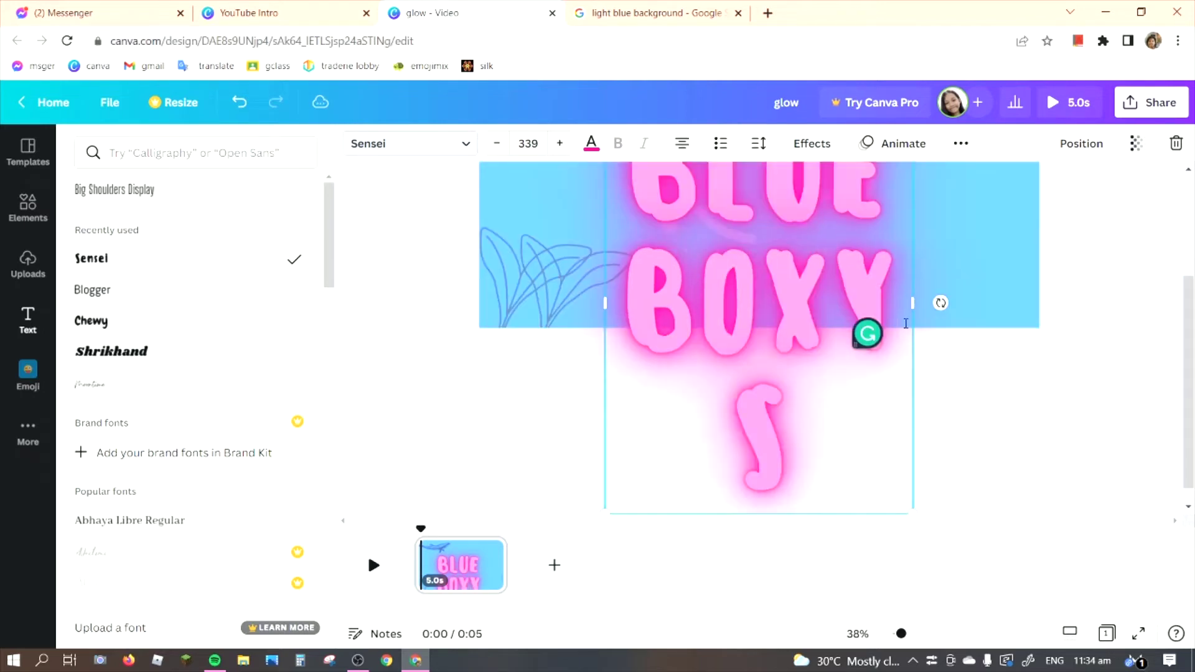
Step: Shrink the title to font size 215, widen its text box to about the page width and centre it on the page
{"action": "left_click_drag", "start_coordinate": [929, 302], "coordinate": [1118, 355]}
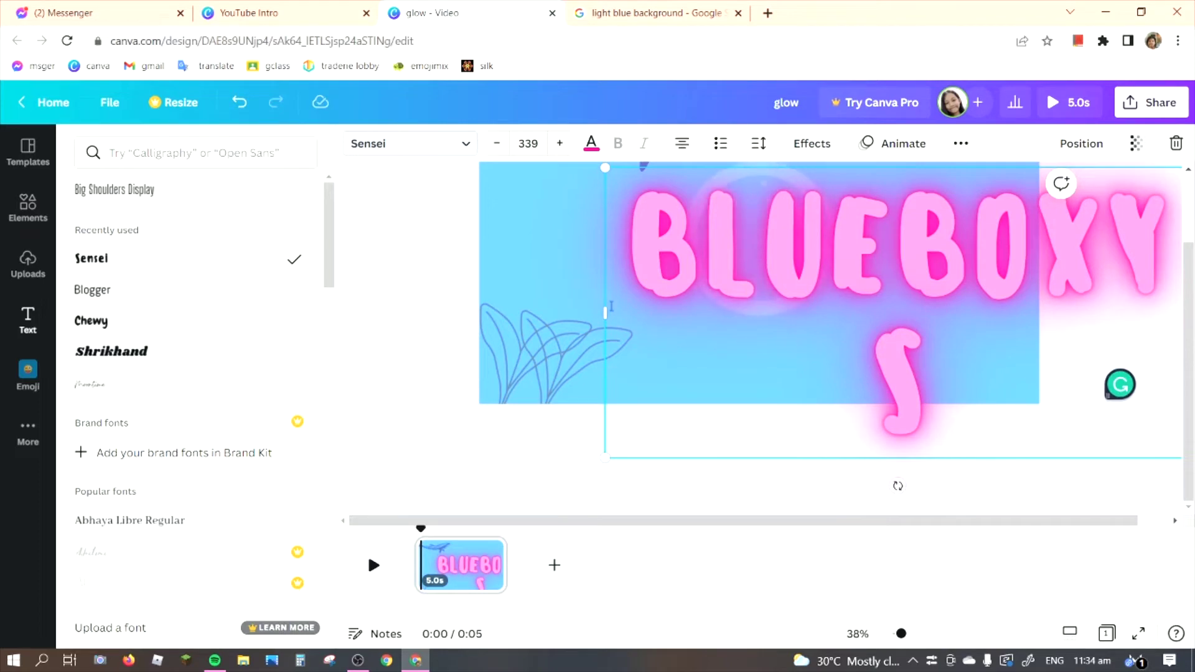
{"action": "left_click_drag", "start_coordinate": [611, 306], "coordinate": [702, 306]}
{"action": "left_click", "coordinate": [929, 349]}
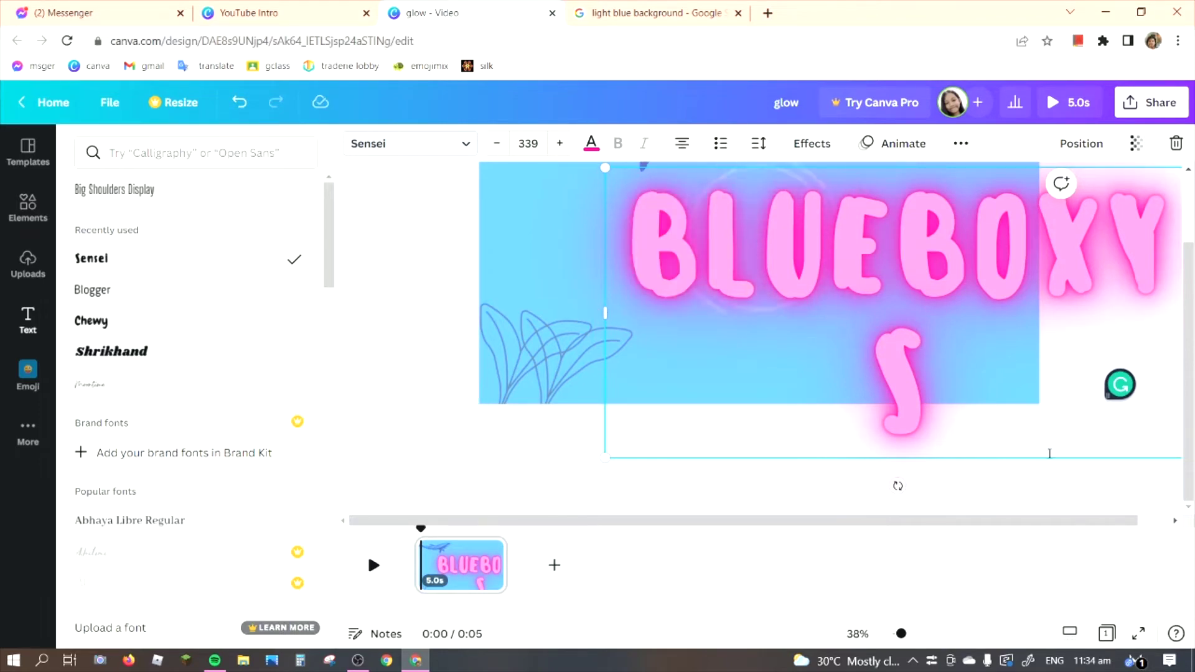
{"action": "left_click_drag", "start_coordinate": [1047, 460], "coordinate": [835, 368]}
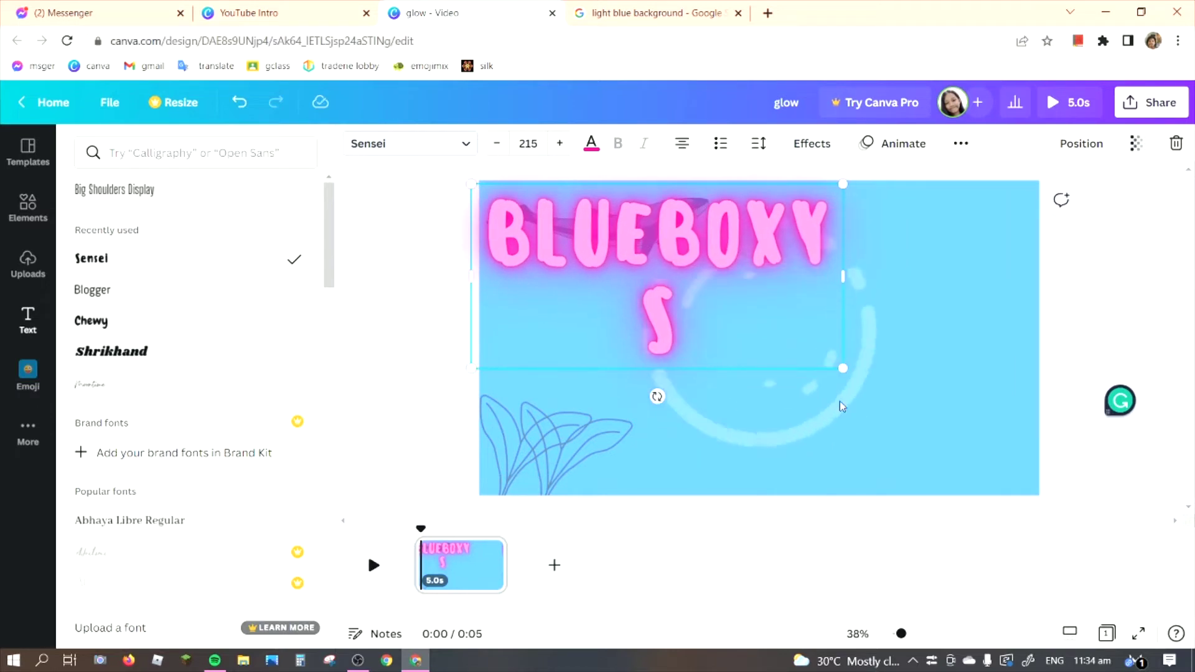
{"action": "left_click_drag", "start_coordinate": [655, 395], "coordinate": [746, 465]}
{"action": "left_click_drag", "start_coordinate": [861, 440], "coordinate": [857, 441]}
{"action": "left_click_drag", "start_coordinate": [937, 347], "coordinate": [1111, 315]}
{"action": "left_click_drag", "start_coordinate": [1000, 360], "coordinate": [925, 386]}
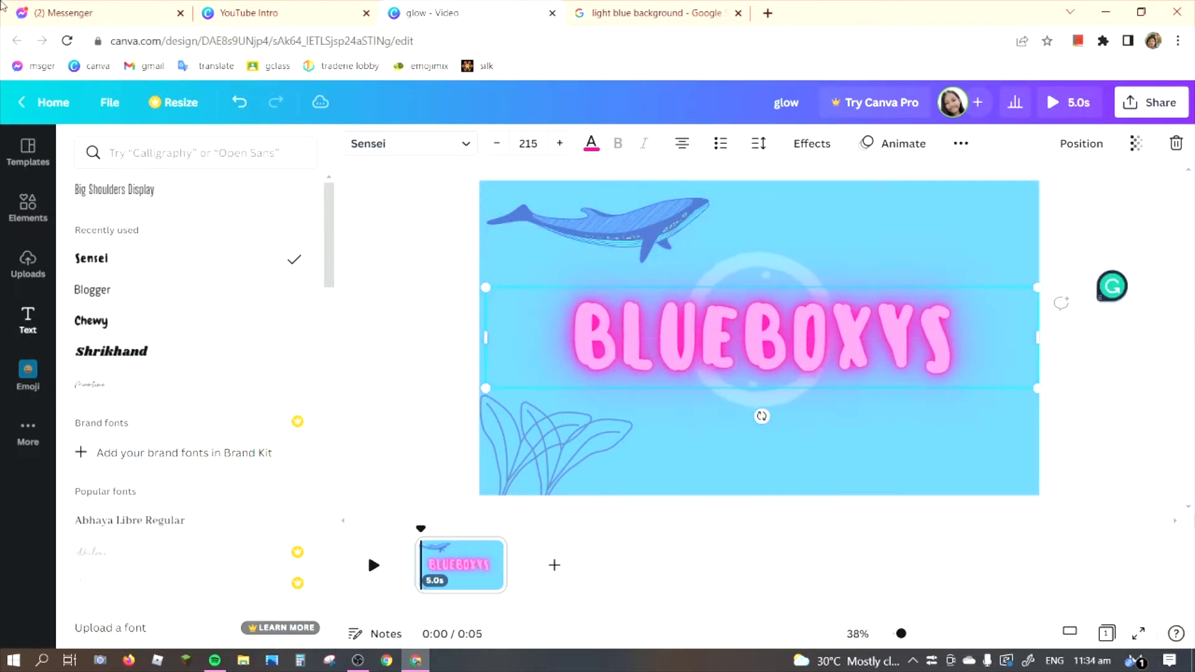
Step: Switch to the Messenger chat and send the friend the question "Is it blueboxyz"
{"action": "key", "text": "ctrl+1"}
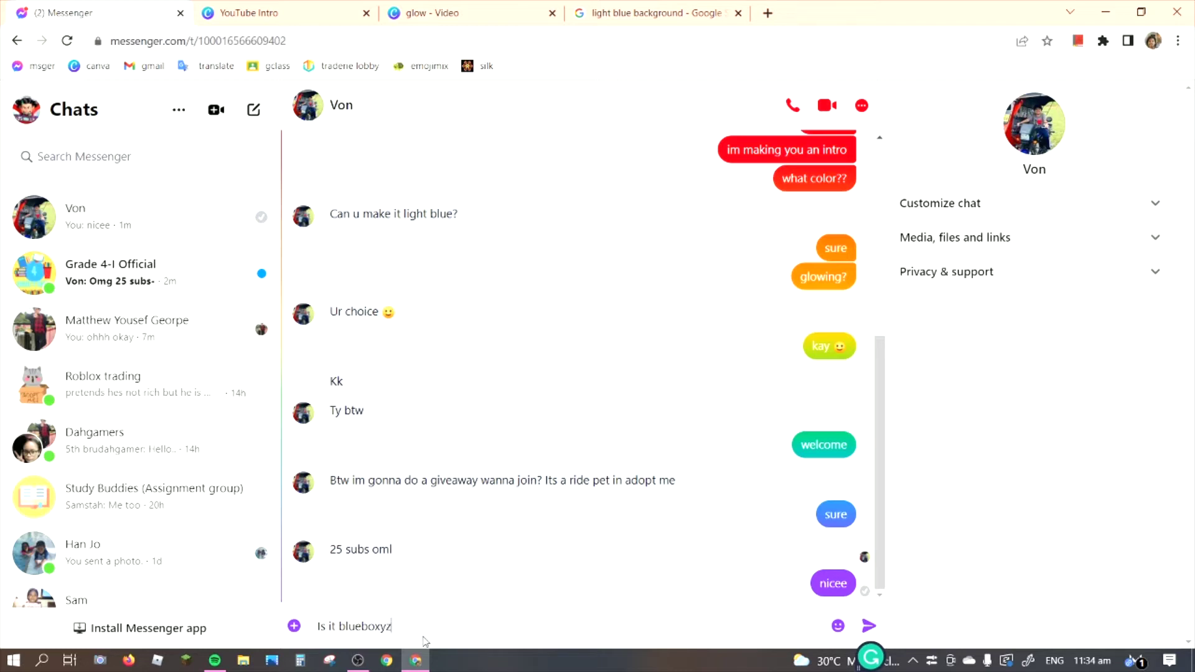
{"action": "key", "text": "Return"}
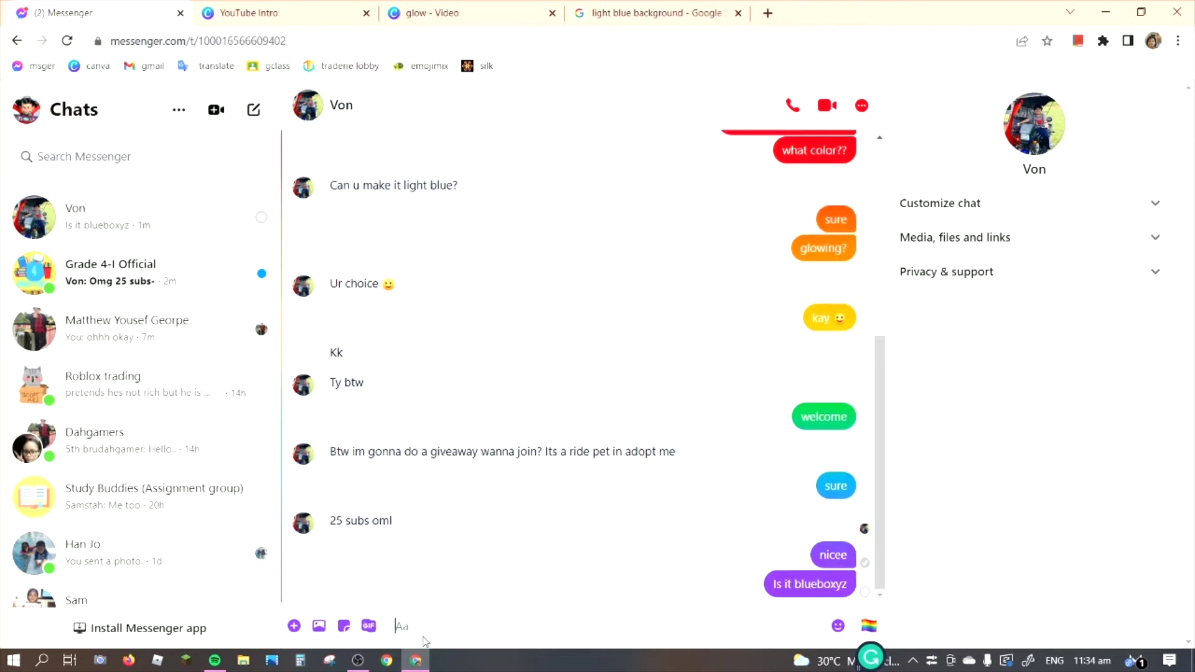
Step: Switch back to the Canva design and change the title's last letter to Z
{"action": "key", "text": "ctrl+3"}
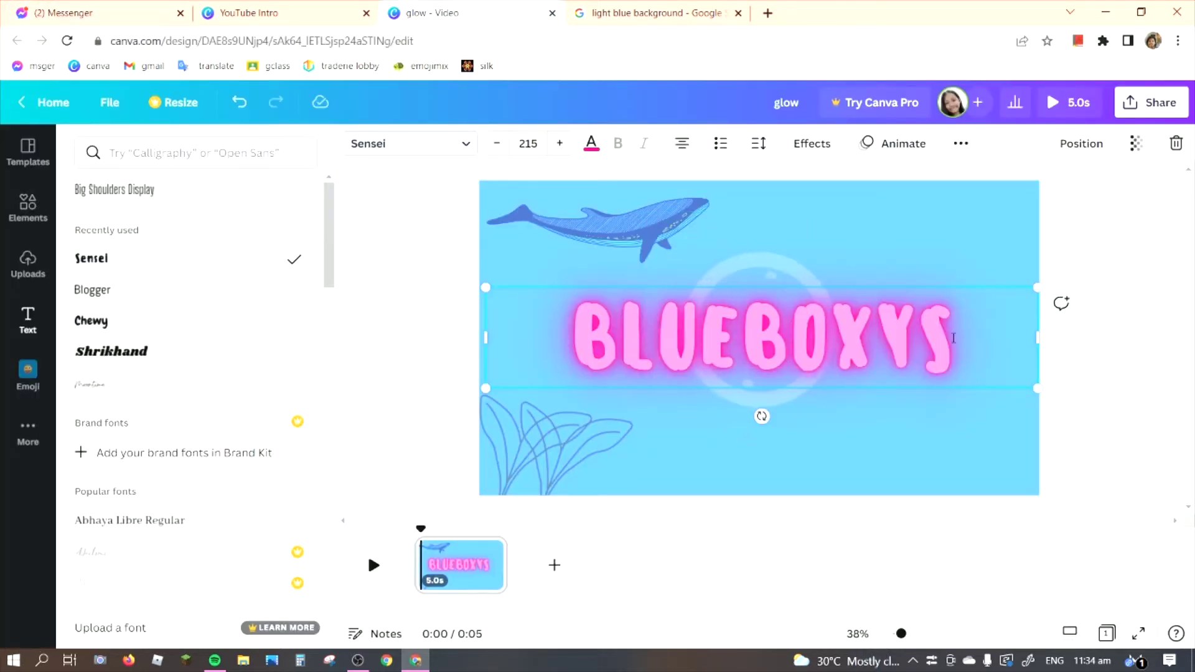
{"action": "key", "text": "BackSpace"}
{"action": "type", "text": "z"}
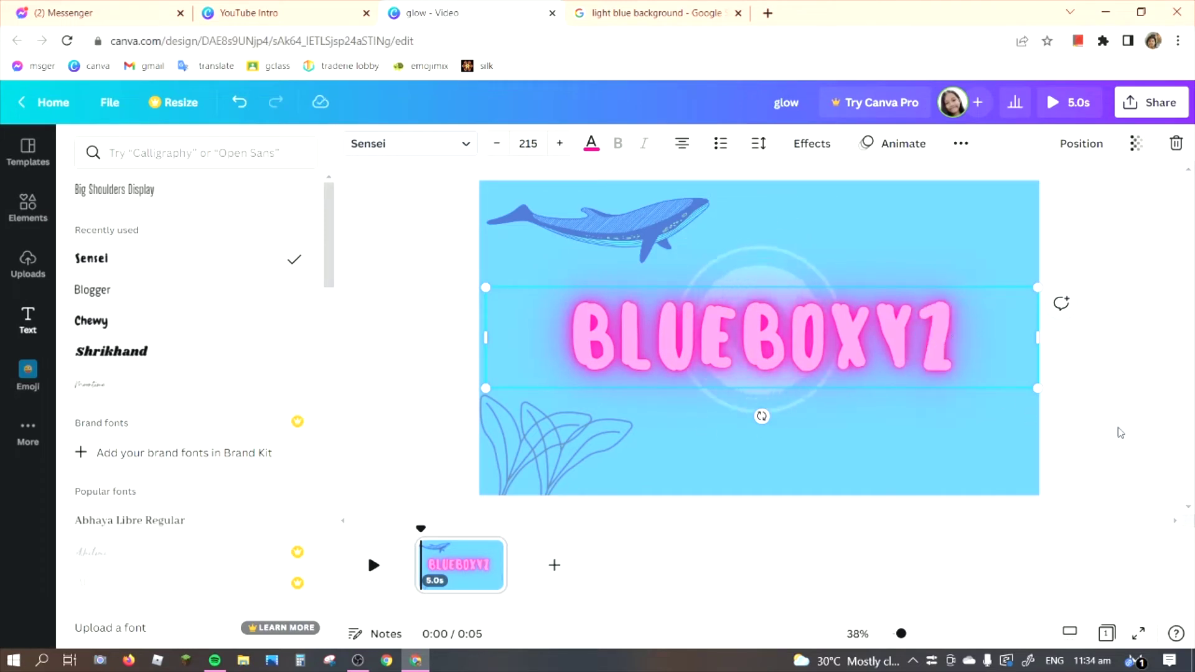
Step: Recolour the whole BLUEBOXYZ title from the default colours to dark blue
{"action": "left_click_drag", "start_coordinate": [955, 339], "coordinate": [593, 262]}
{"action": "left_click", "coordinate": [591, 147]}
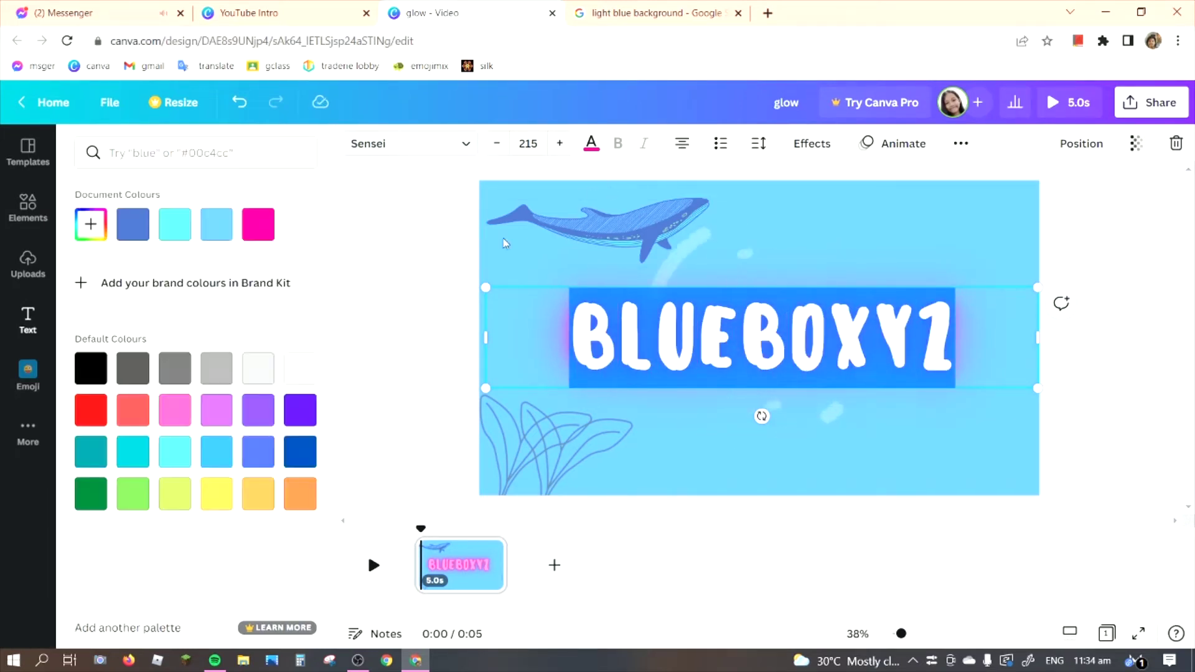
{"action": "left_click", "coordinate": [300, 452]}
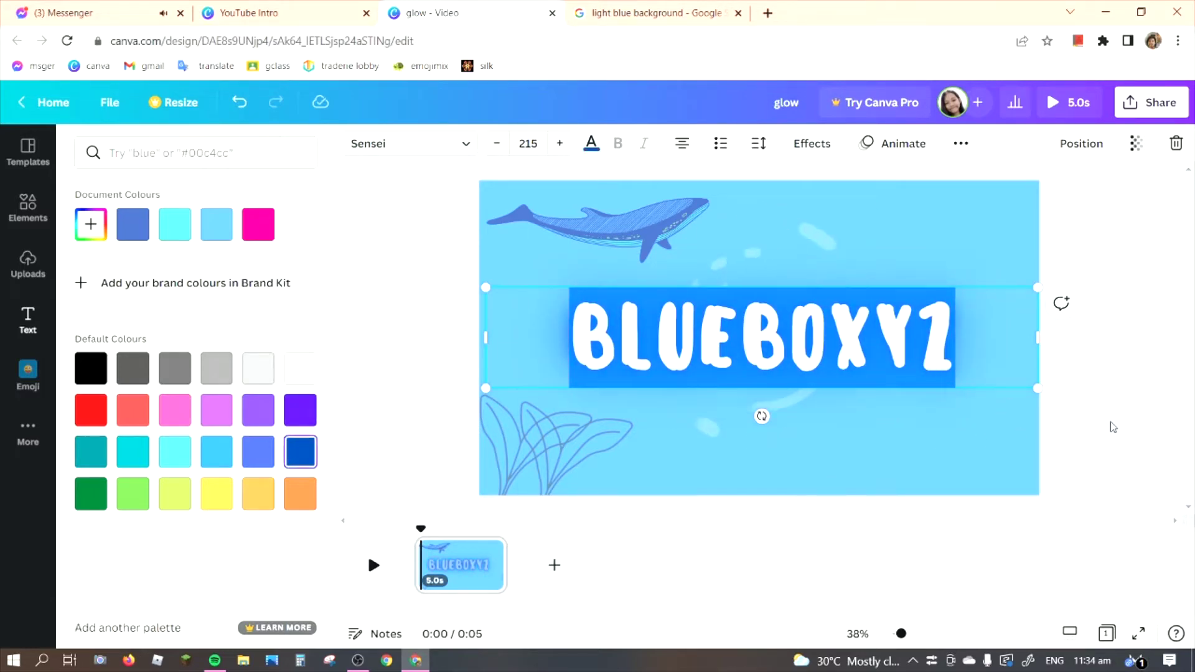
{"action": "left_click", "coordinate": [1093, 388]}
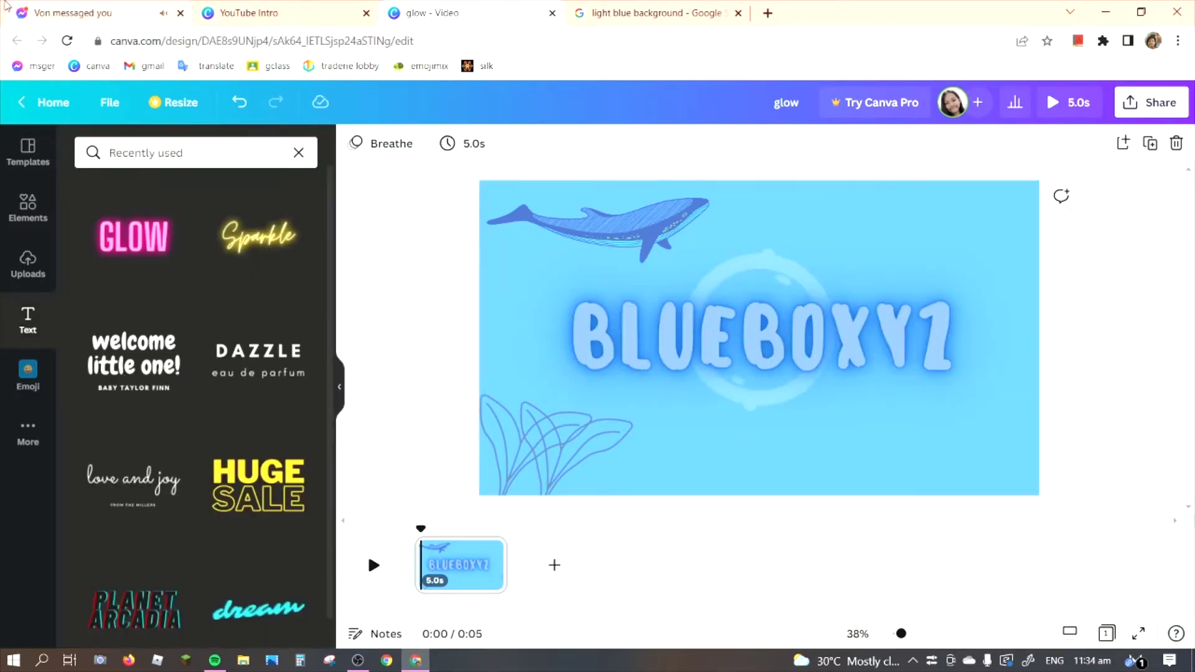
Step: Switch to the Messenger chat and send the friend the reply "Oh okay tysm"
{"action": "key", "text": "ctrl+1"}
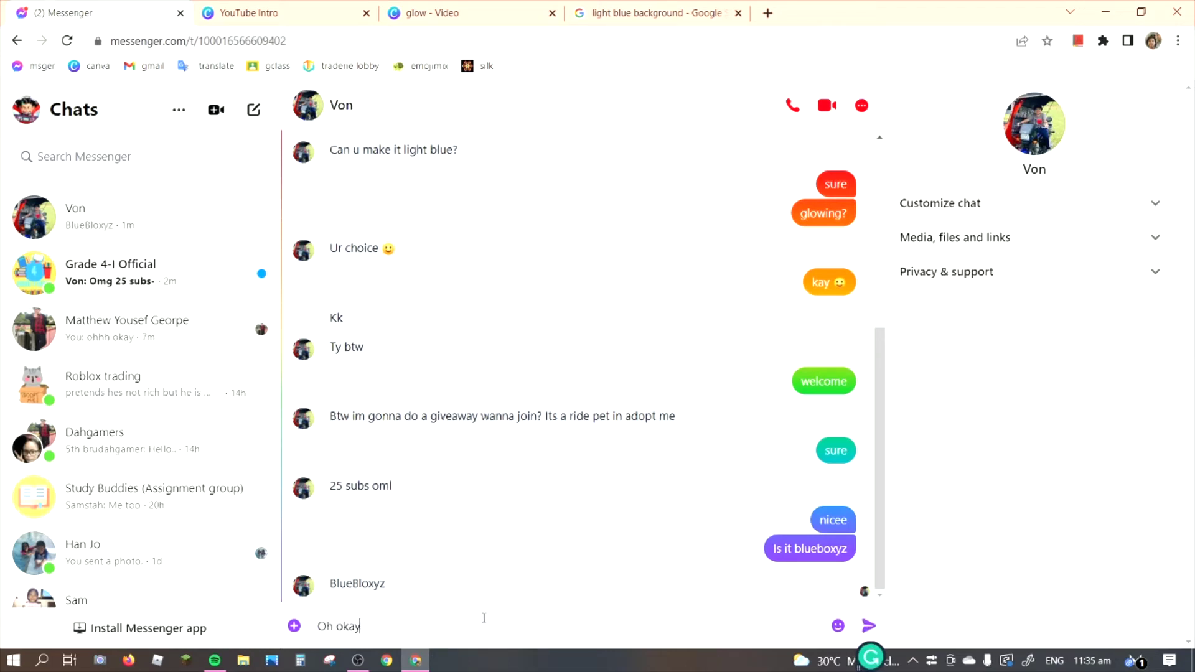
{"action": "key", "text": "Return"}
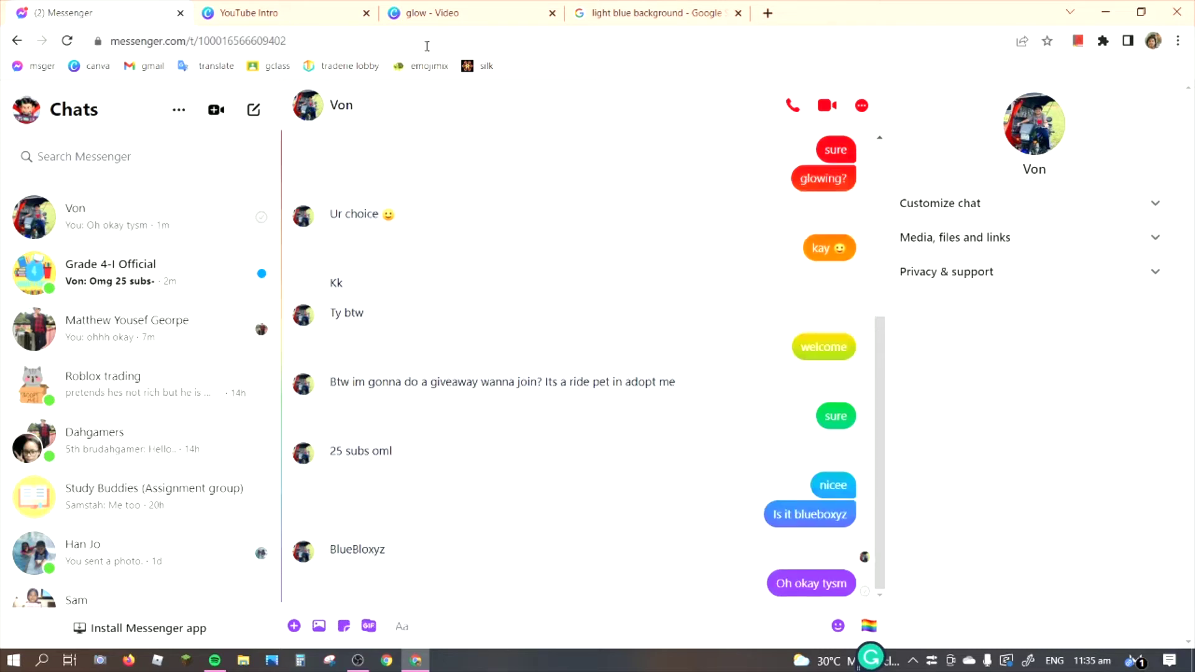
Step: Switch back to the Canva design, correct the title to "BLUEBLOXYZ" and narrow its text box closely around the word
{"action": "left_click", "coordinate": [445, 9]}
{"action": "double_click", "coordinate": [777, 332]}
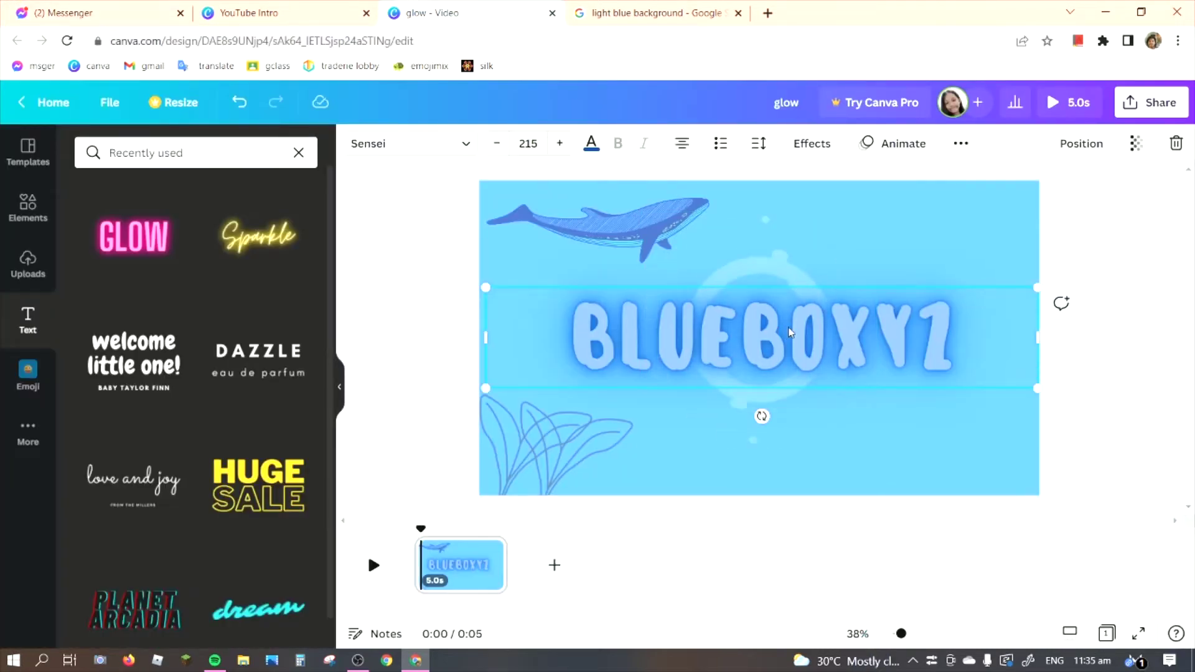
{"action": "type", "text": "L"}
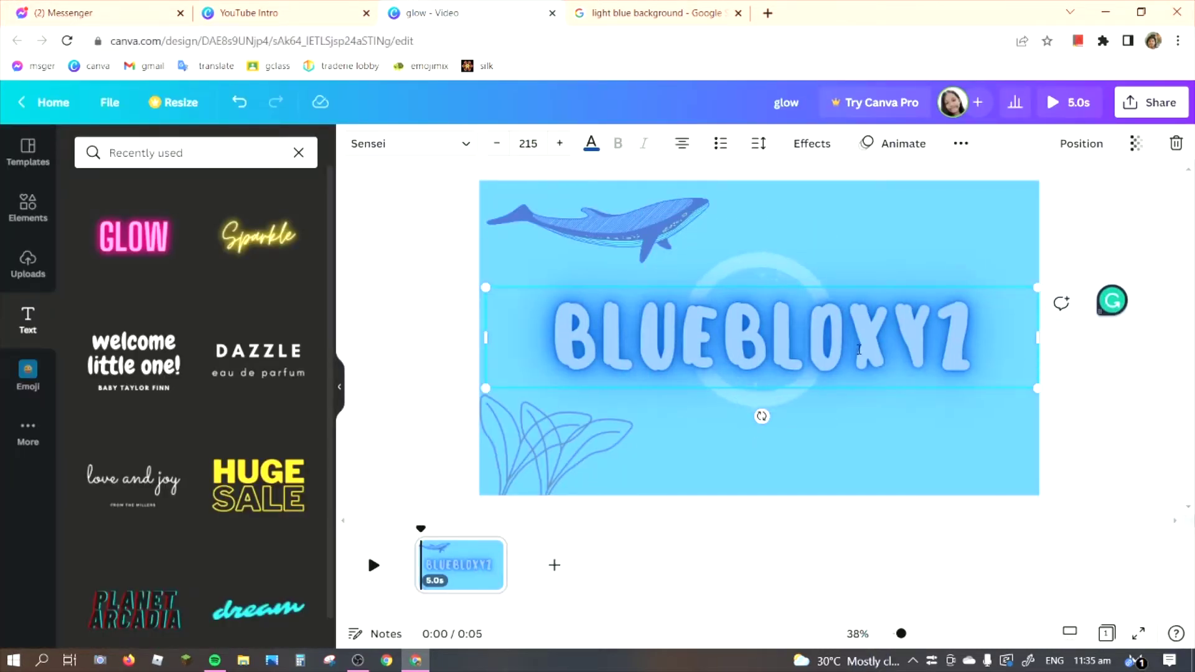
{"action": "left_click_drag", "start_coordinate": [485, 337], "coordinate": [592, 337]}
{"action": "left_click_drag", "start_coordinate": [926, 387], "coordinate": [874, 389]}
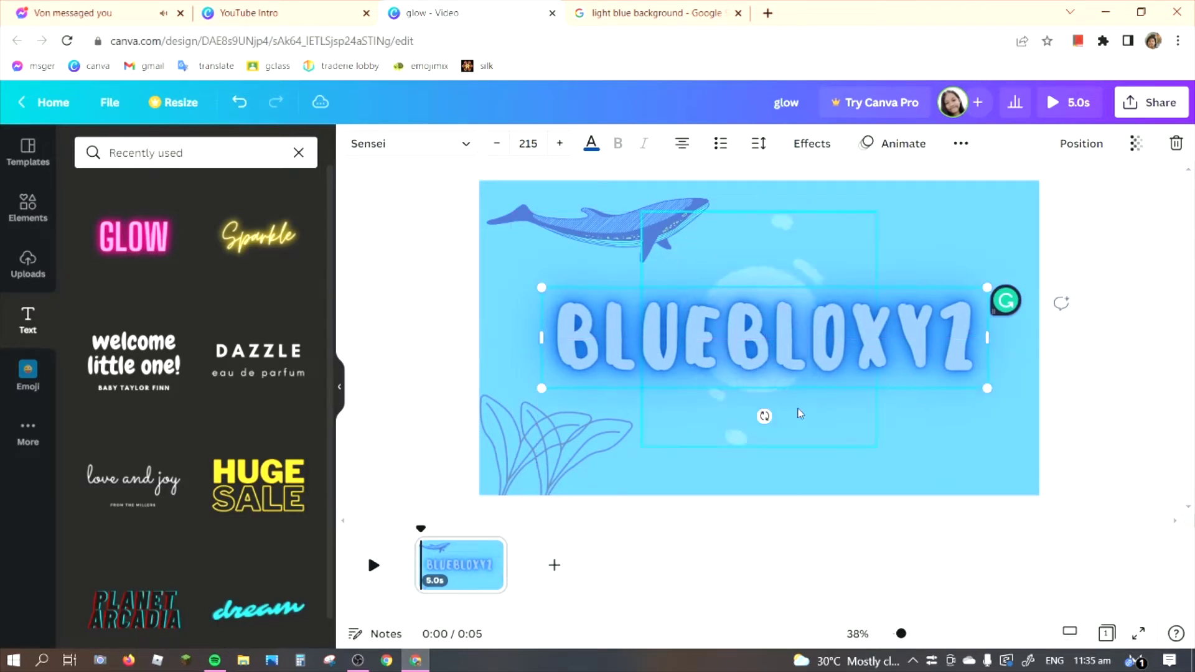
Step: Enlarge the animated circle and recentre it behind the title
{"action": "left_click", "coordinate": [780, 400]}
{"action": "left_click_drag", "start_coordinate": [875, 445], "coordinate": [925, 494]}
{"action": "left_click_drag", "start_coordinate": [820, 437], "coordinate": [787, 419]}
Step: Check the Messenger chat for the friend's latest reply and return to the Canva design
{"action": "key", "text": "ctrl+1"}
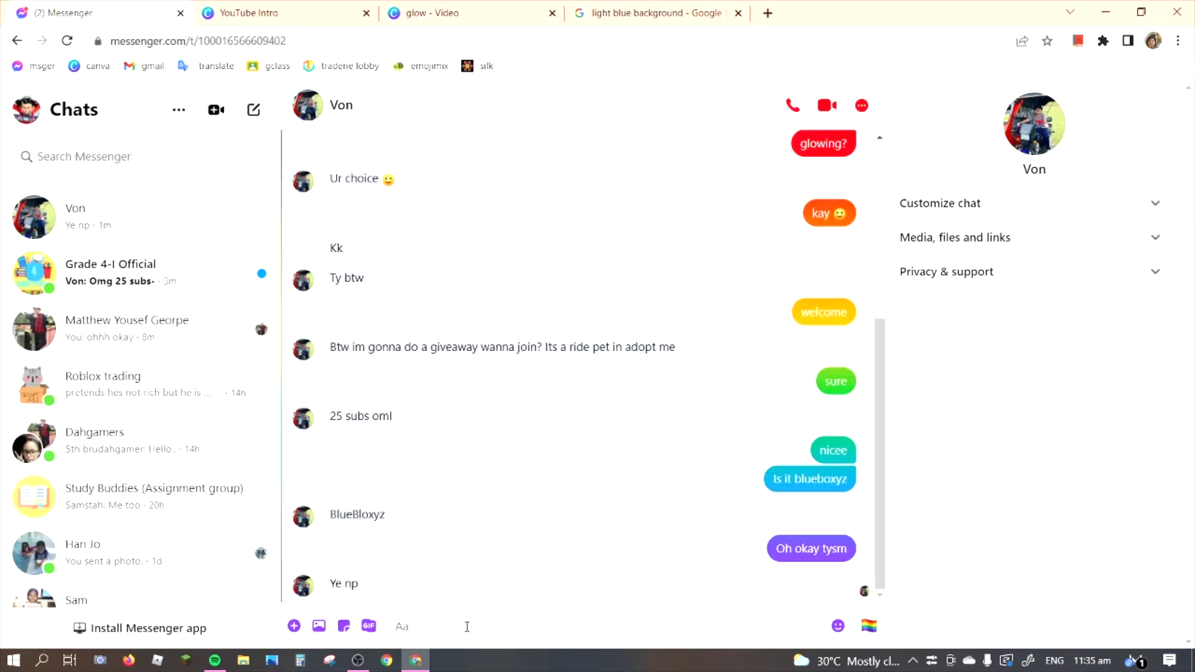
{"action": "left_click", "coordinate": [522, 20]}
{"action": "left_click", "coordinate": [725, 367]}
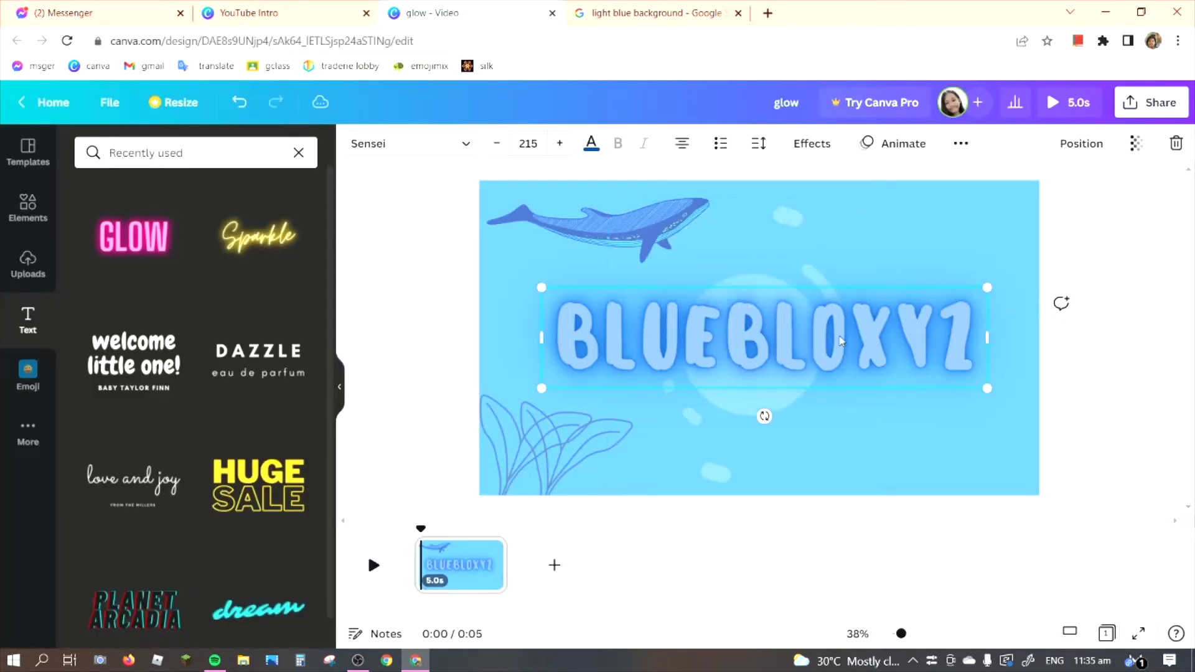
{"action": "key", "text": "ctrl+1"}
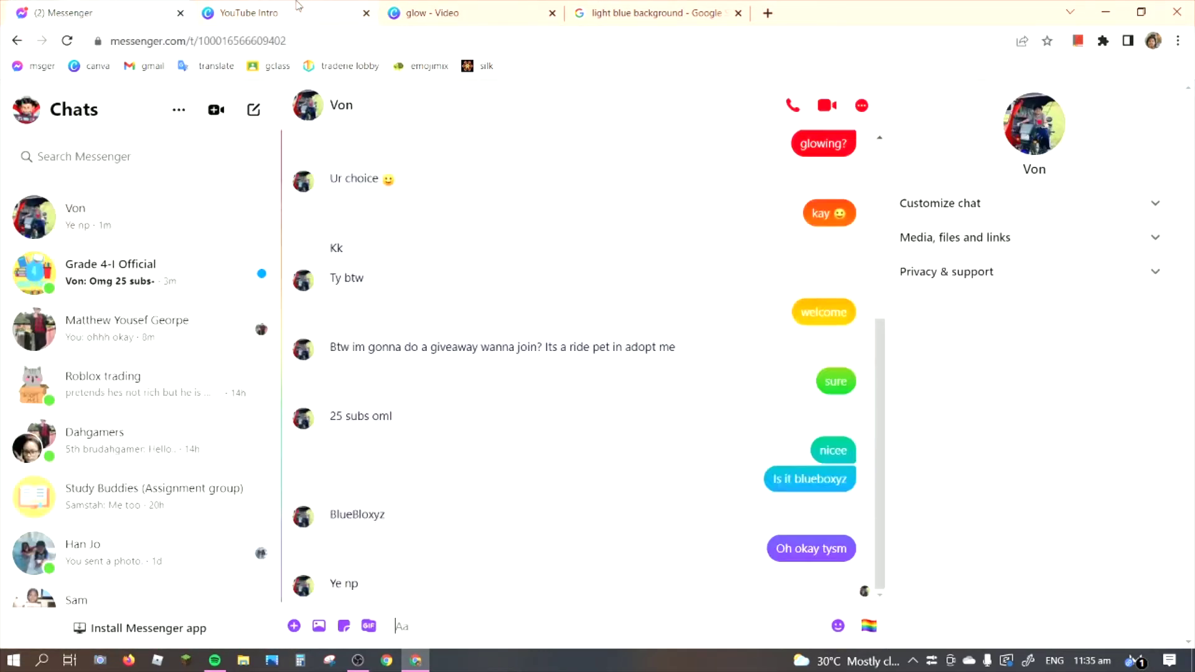
{"action": "left_click", "coordinate": [344, 5]}
{"action": "left_click", "coordinate": [445, 7]}
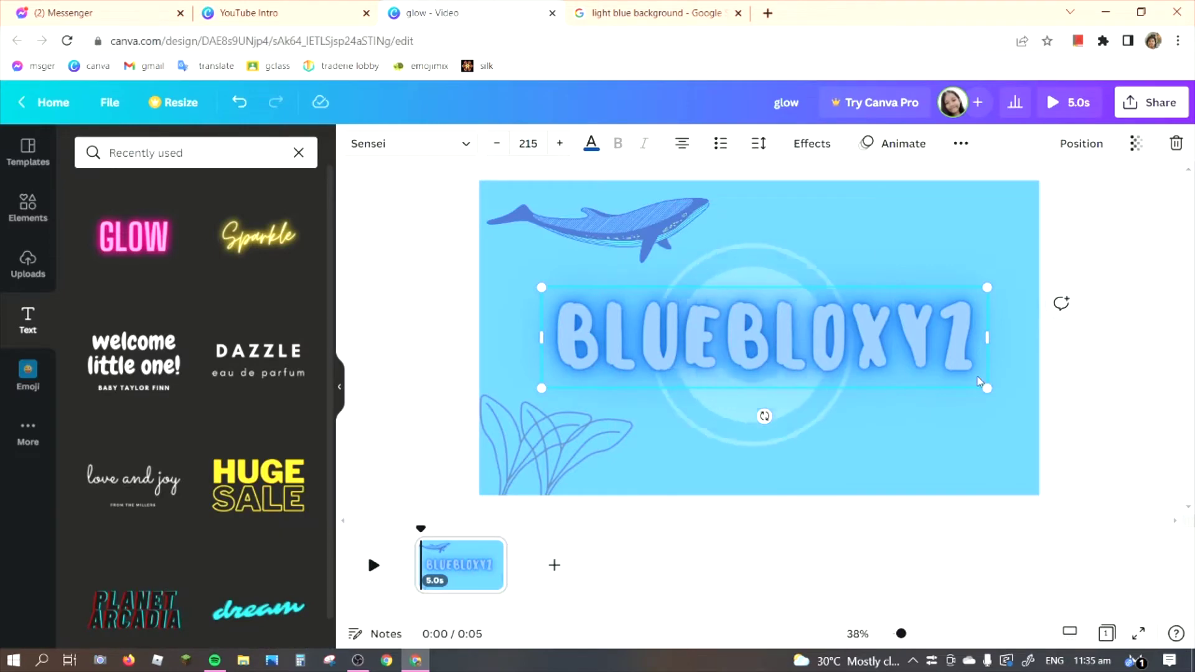
{"action": "left_click", "coordinate": [1109, 427]}
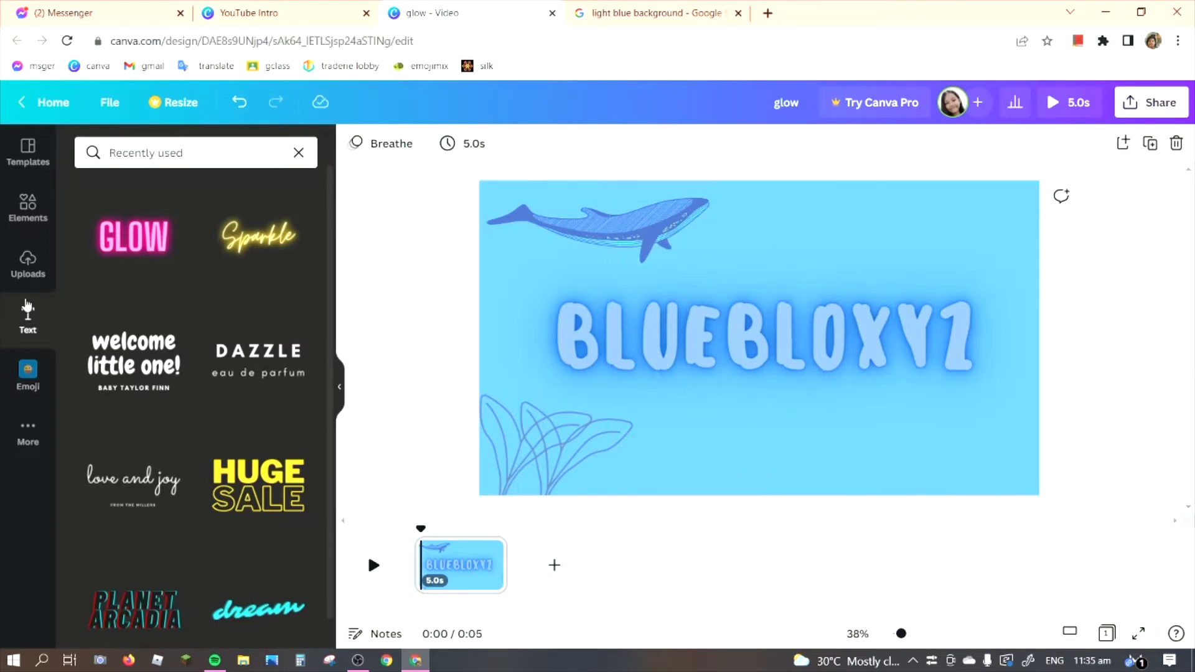
Step: Add the recently used grid graphic and place it partly off the page at the lower-right corner
{"action": "left_click", "coordinate": [28, 268]}
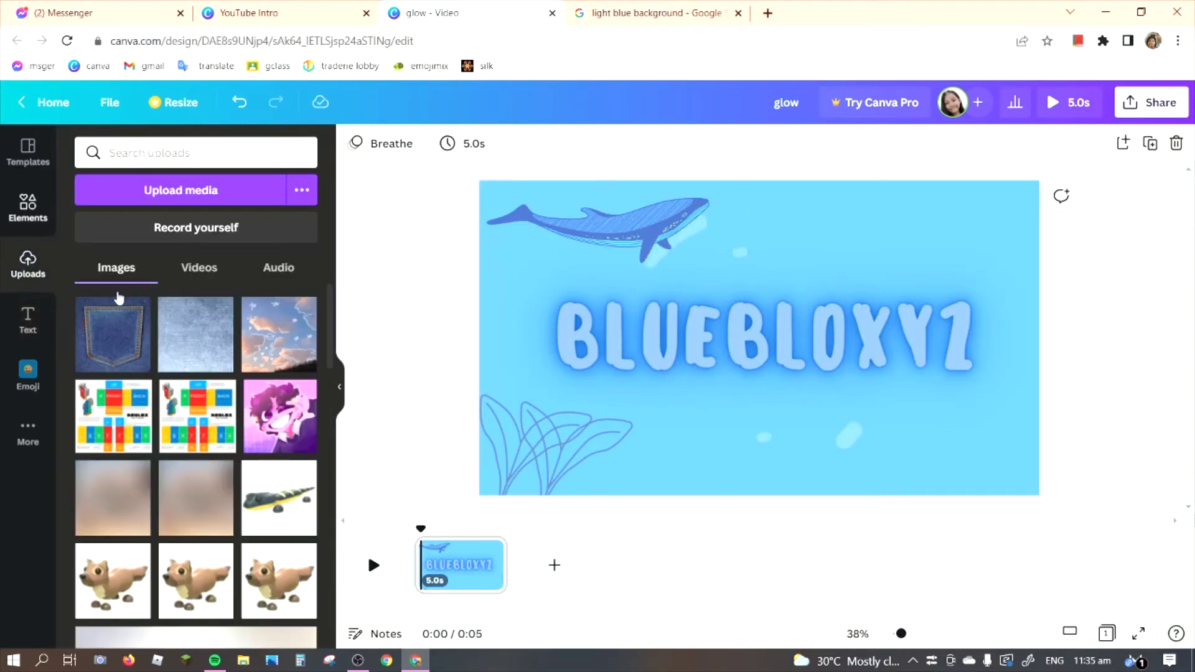
{"action": "left_click", "coordinate": [28, 206]}
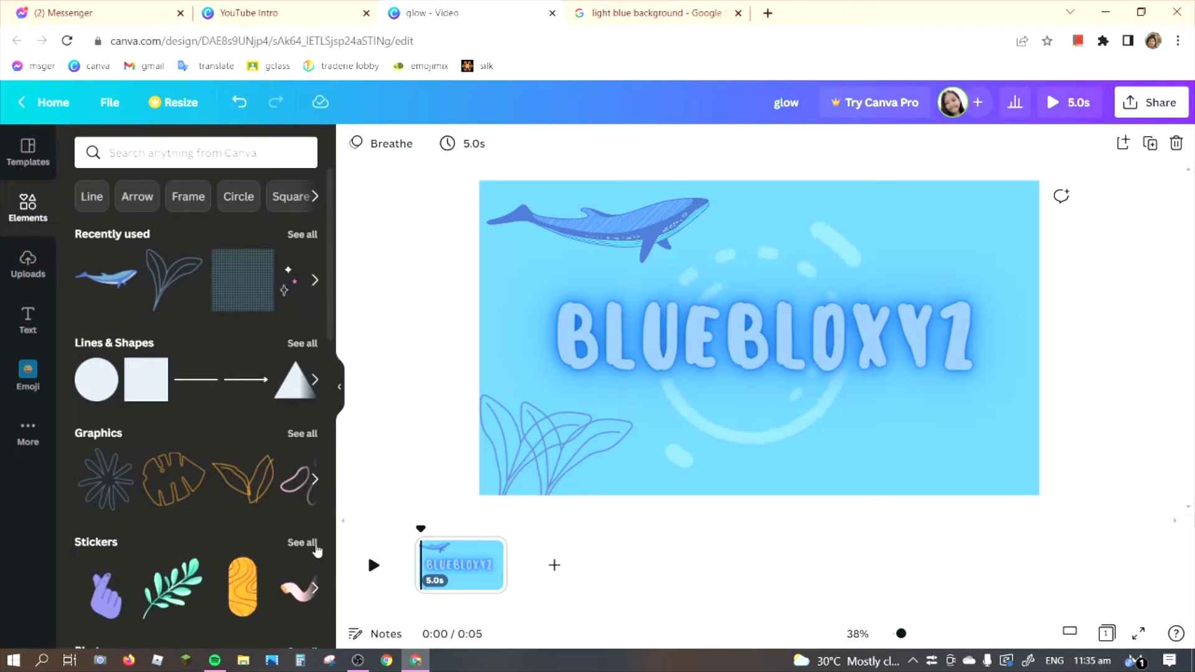
{"action": "scroll", "coordinate": [311, 544], "scroll_direction": "down", "scroll_amount": 3}
{"action": "scroll", "coordinate": [287, 545], "scroll_direction": "up", "scroll_amount": 3}
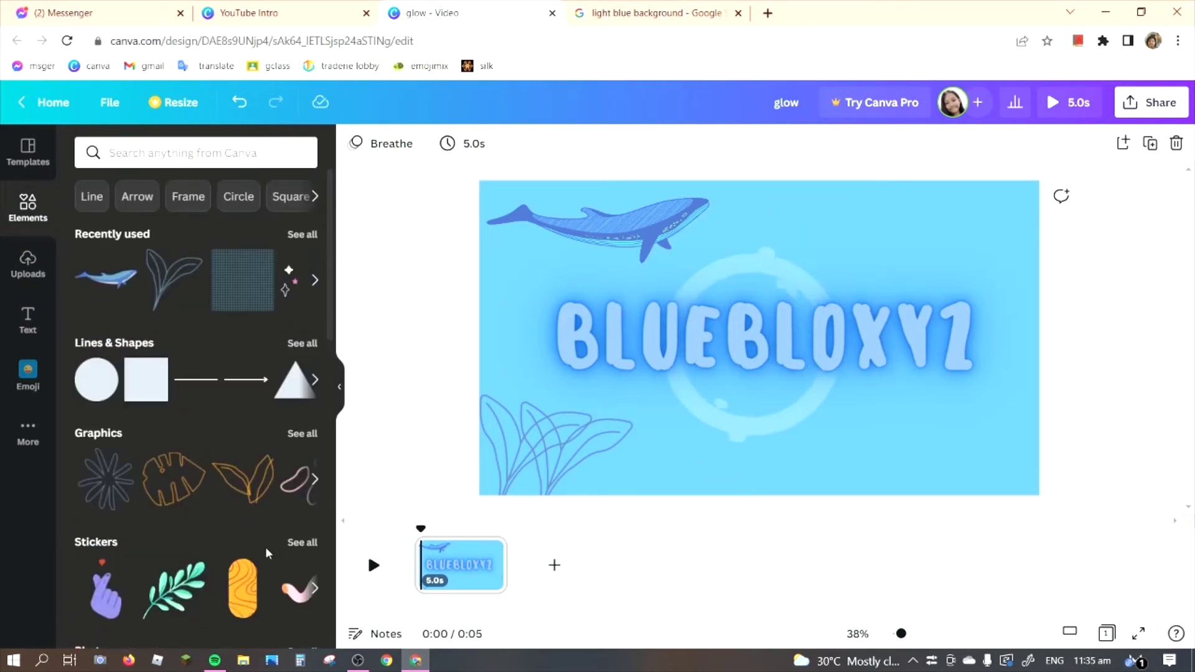
{"action": "left_click", "coordinate": [275, 299]}
{"action": "left_click_drag", "start_coordinate": [797, 359], "coordinate": [981, 464]}
{"action": "left_click_drag", "start_coordinate": [940, 424], "coordinate": [1085, 563]}
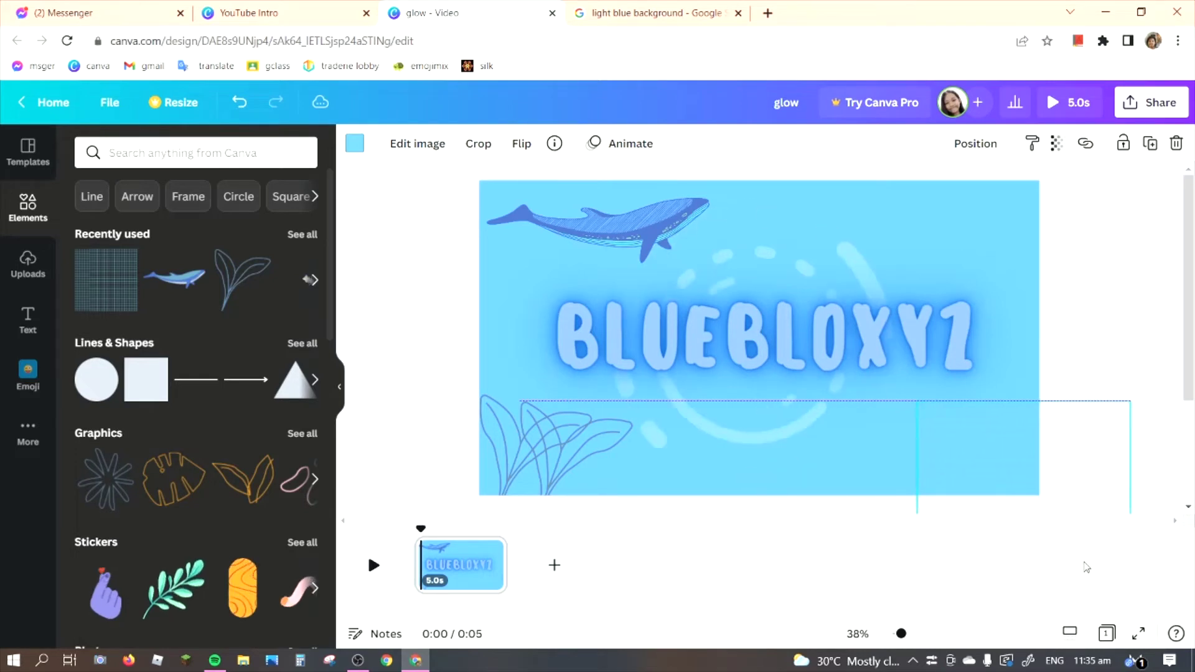
Step: Try light blue, cyan and white on the grid graphic, then colour it dark blue
{"action": "left_click", "coordinate": [354, 143]}
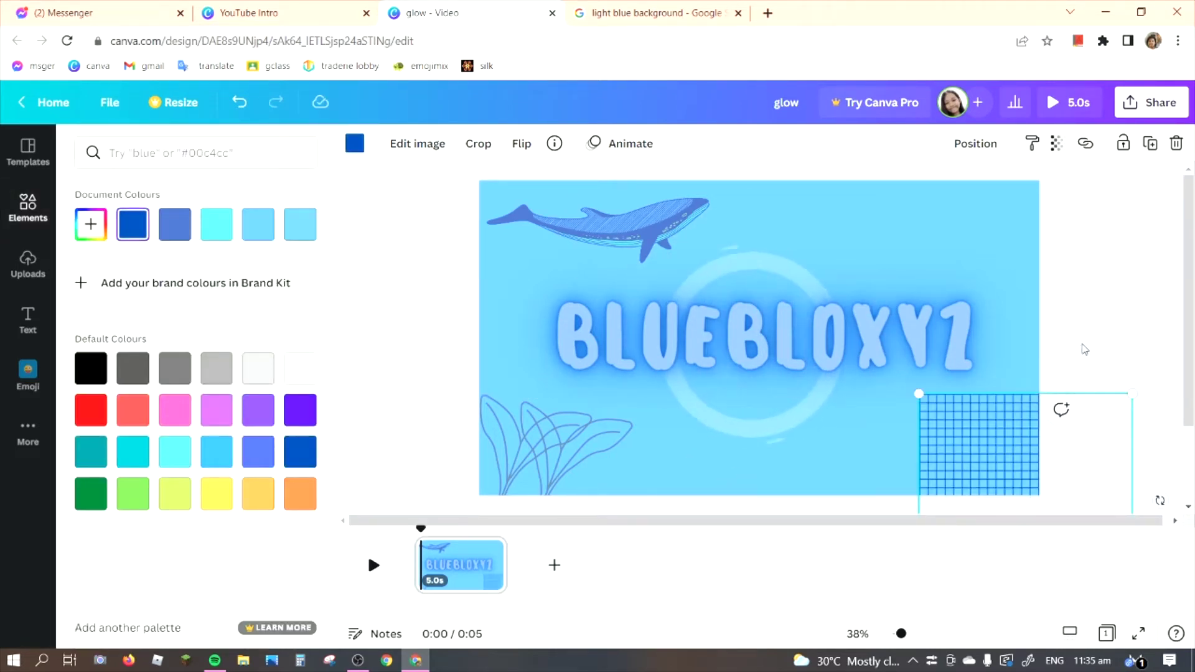
{"action": "left_click", "coordinate": [290, 229]}
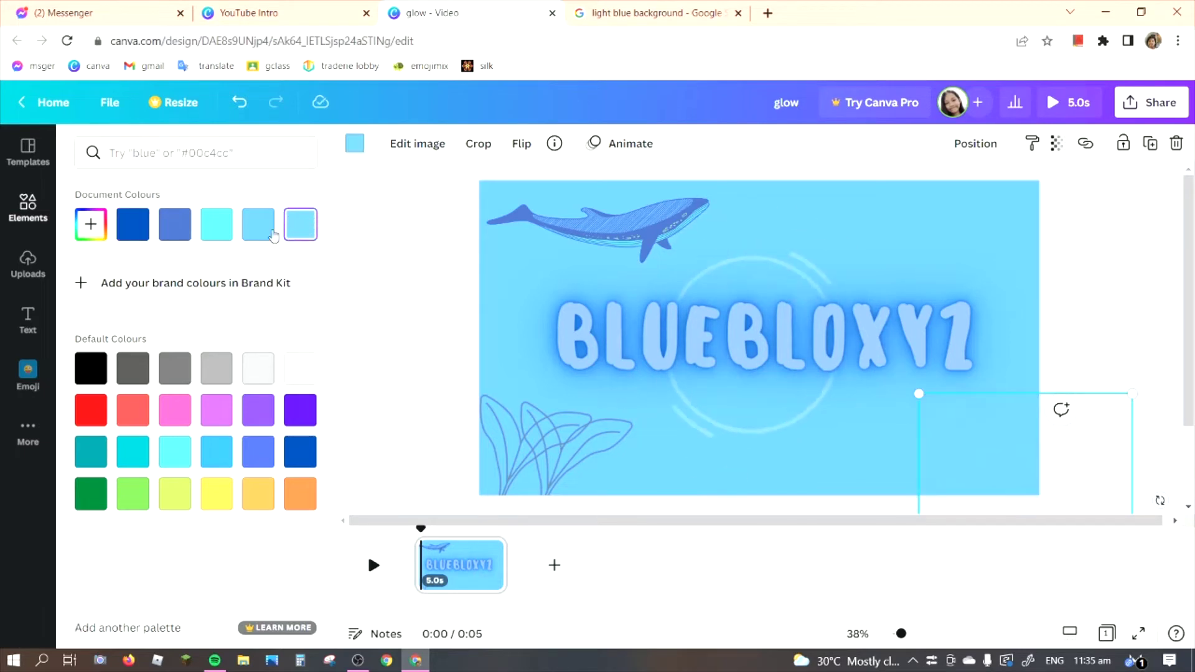
{"action": "left_click", "coordinate": [206, 227]}
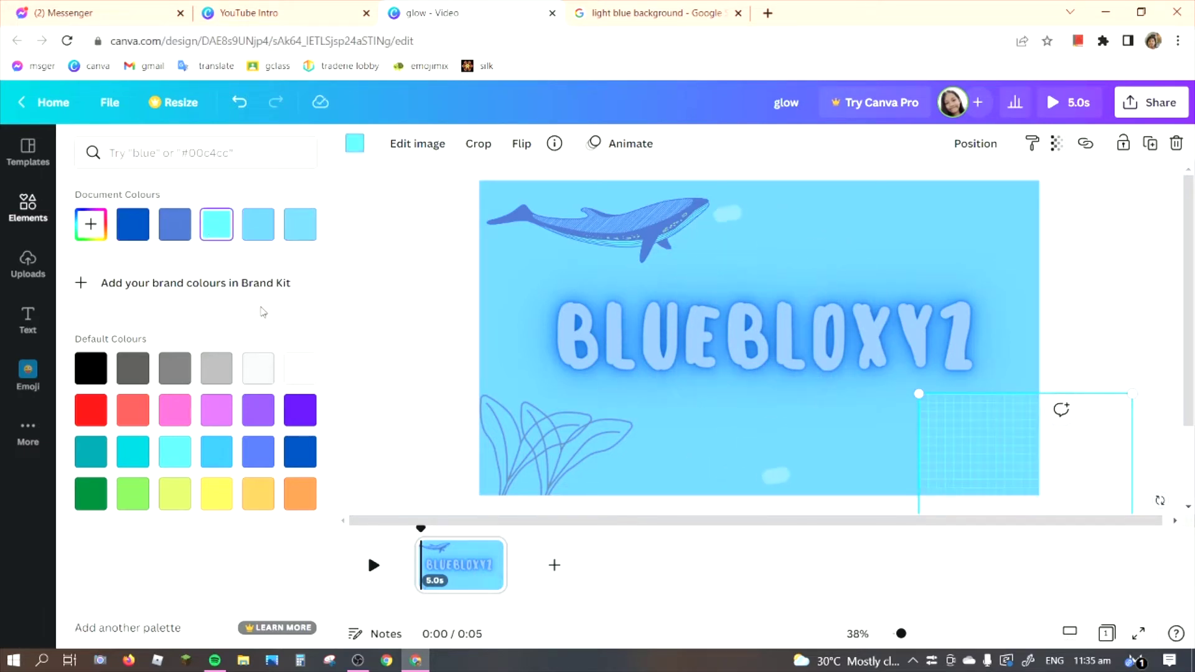
{"action": "left_click", "coordinate": [301, 367]}
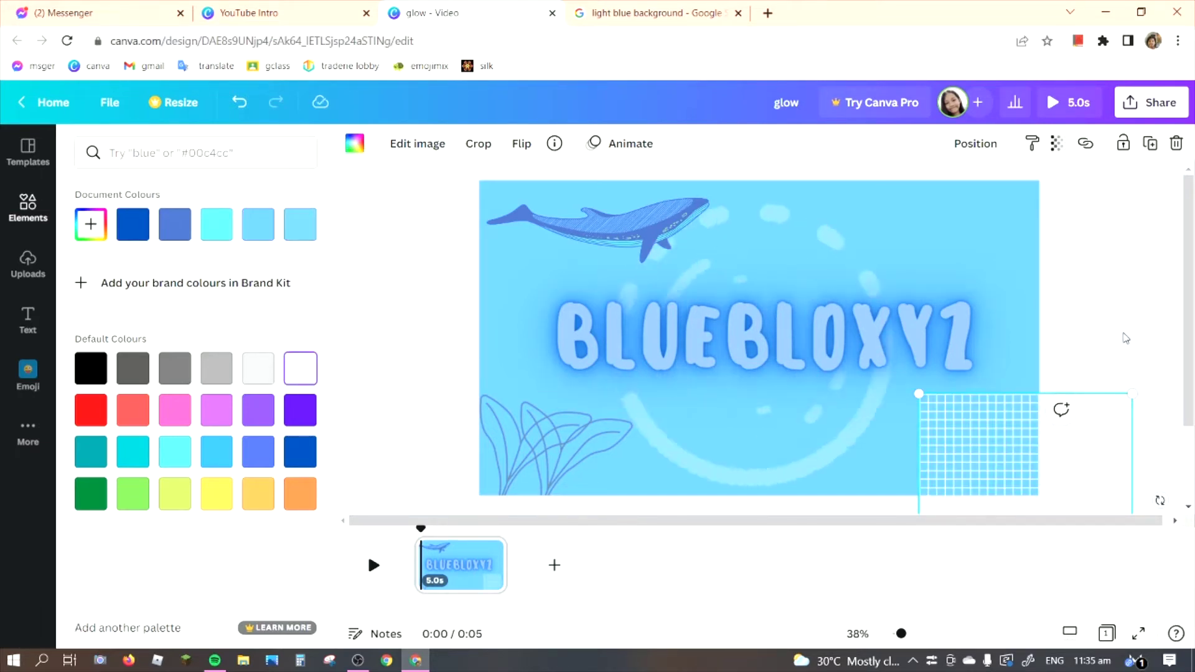
{"action": "left_click", "coordinate": [217, 227]}
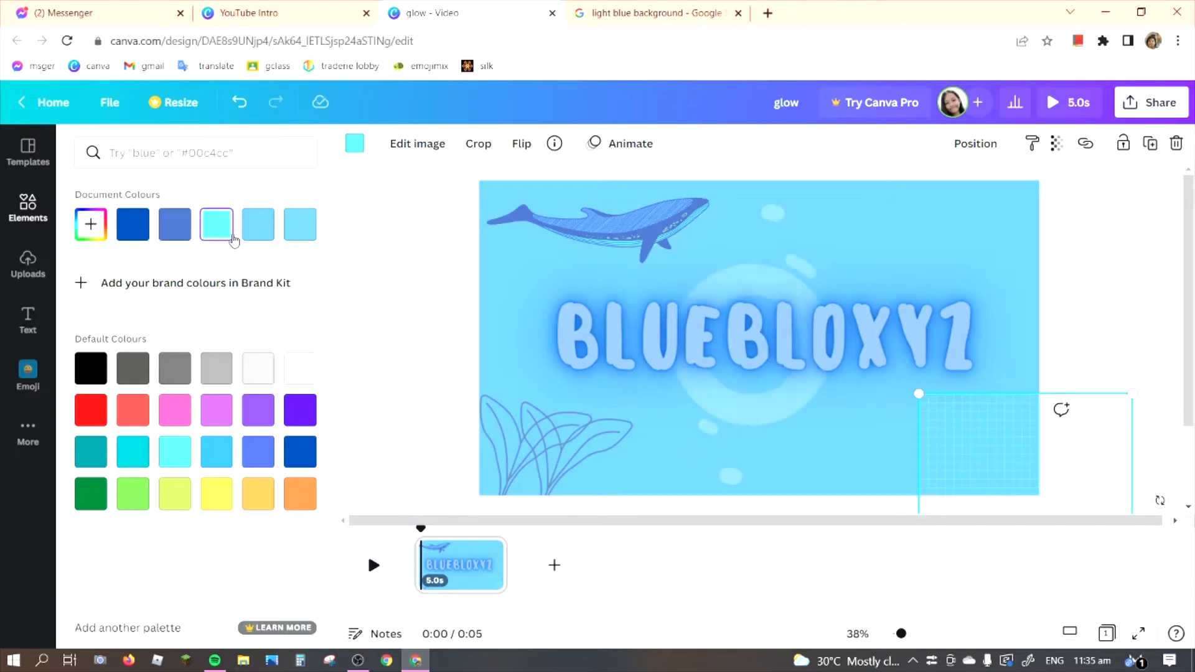
{"action": "left_click", "coordinate": [148, 219]}
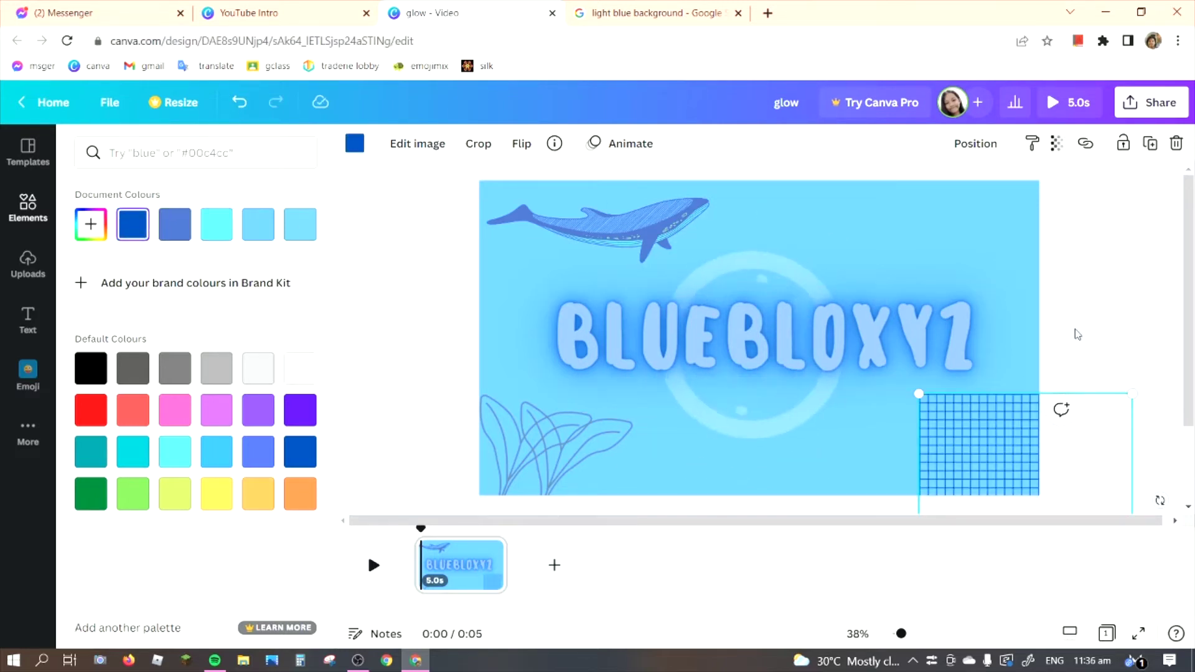
{"action": "key", "text": "Escape"}
{"action": "key", "text": "Escape"}
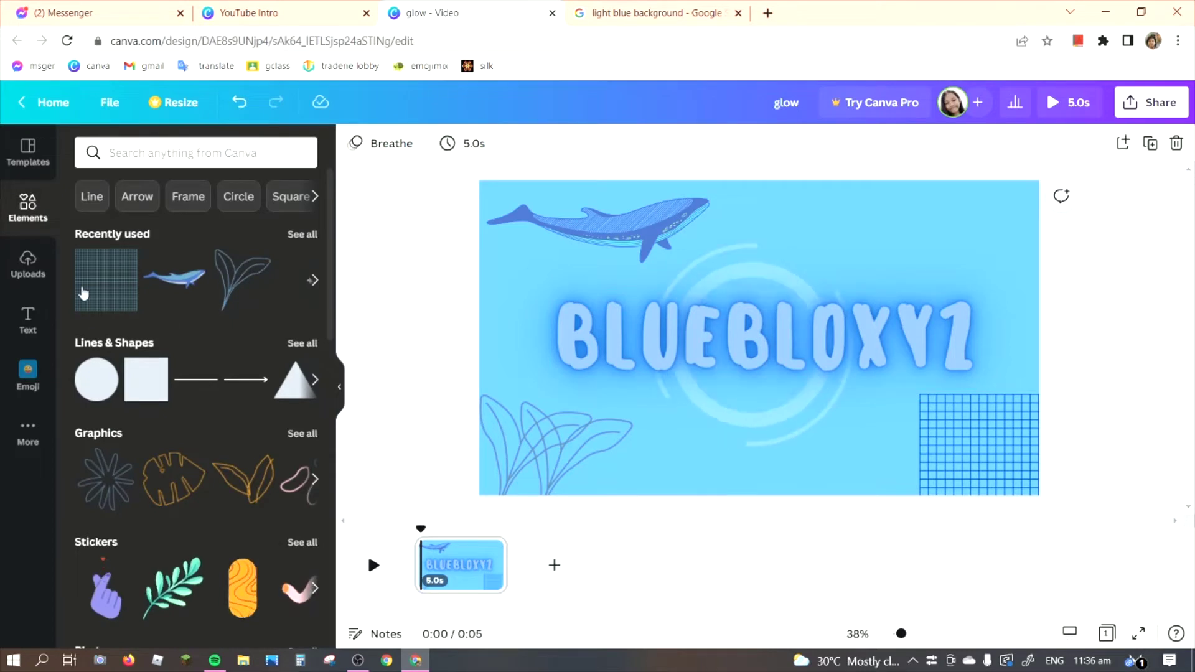
Step: Add a blob shape from Lines & Shapes, overlap it with the grid at the page's lower-right edge and colour it medium blue
{"action": "left_click", "coordinate": [302, 344]}
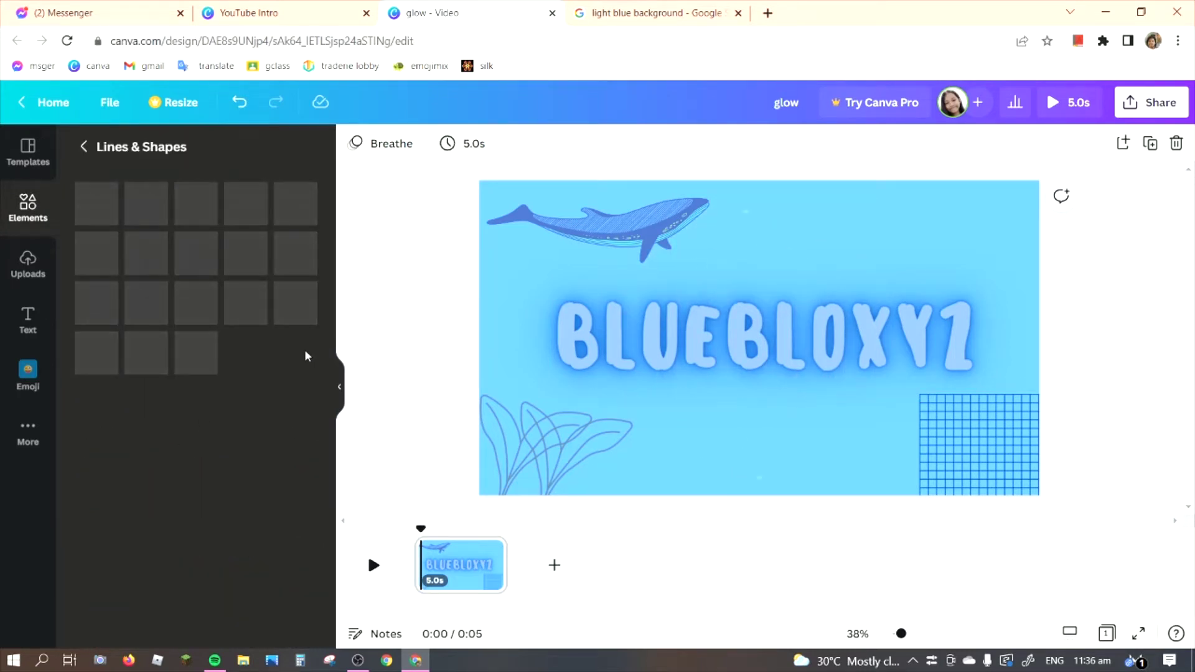
{"action": "left_click", "coordinate": [295, 501]}
{"action": "left_click_drag", "start_coordinate": [850, 403], "coordinate": [1077, 483]}
{"action": "left_click", "coordinate": [354, 143]}
{"action": "left_click", "coordinate": [231, 229]}
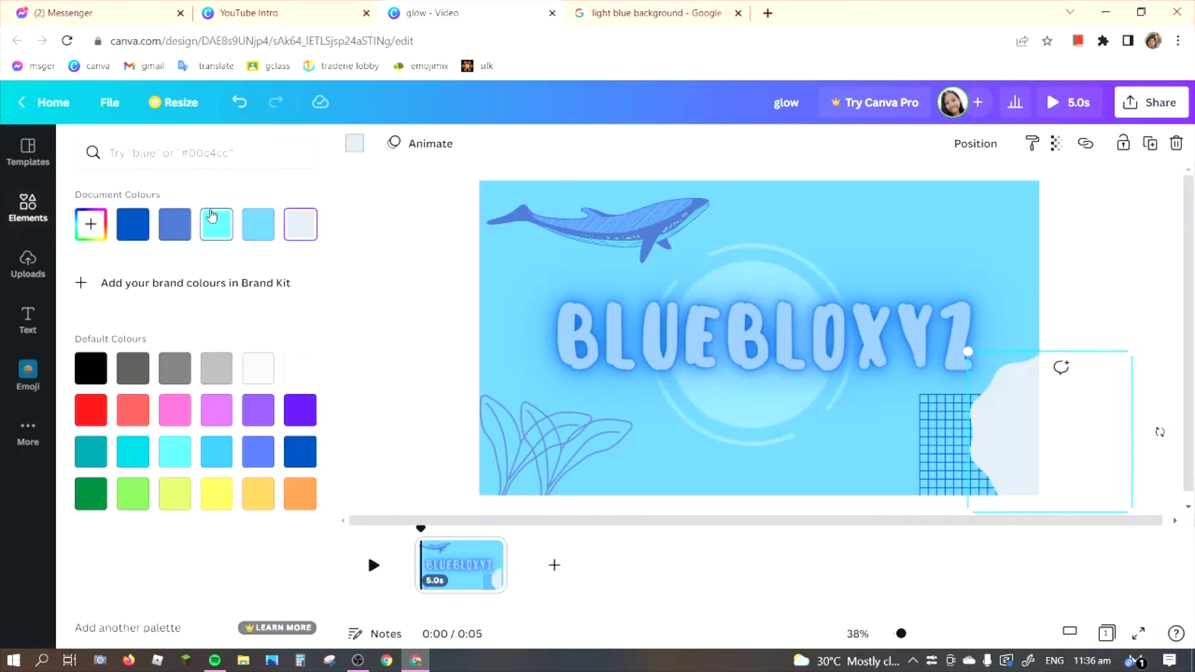
{"action": "left_click", "coordinate": [174, 224]}
{"action": "key", "text": "Escape"}
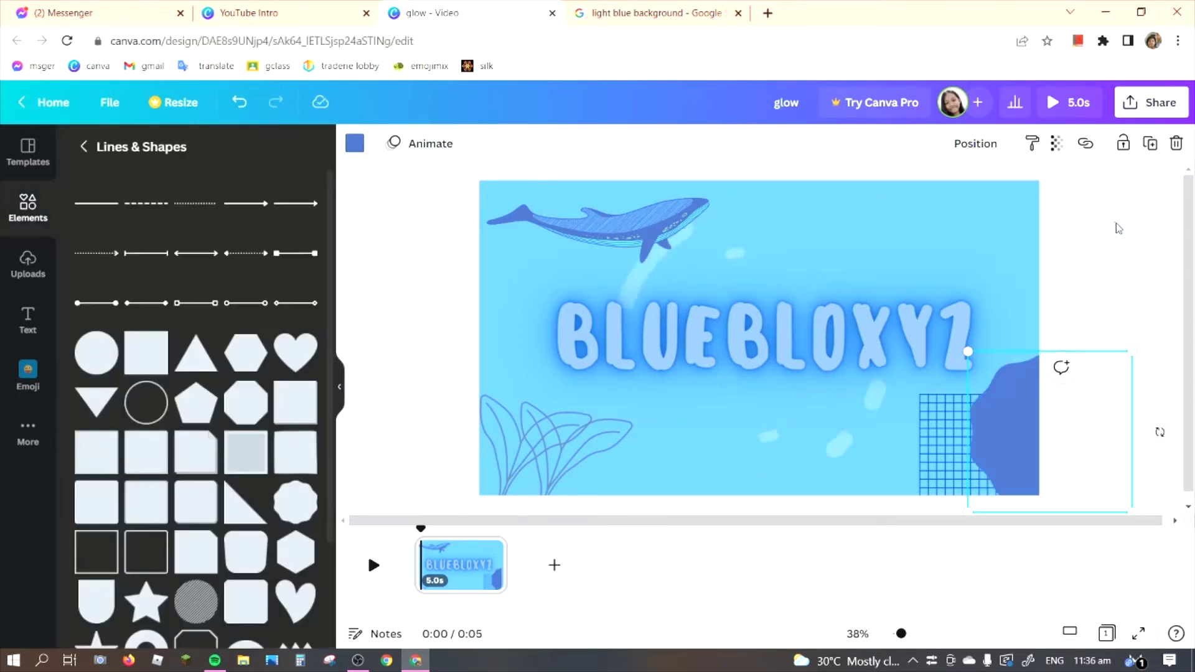
{"action": "key", "text": "Escape"}
Step: Add a right triangle shape, rotate it to about -18° and move it partly off the page's lower-left corner by the leaves
{"action": "scroll", "coordinate": [191, 530], "scroll_direction": "down", "scroll_amount": 3}
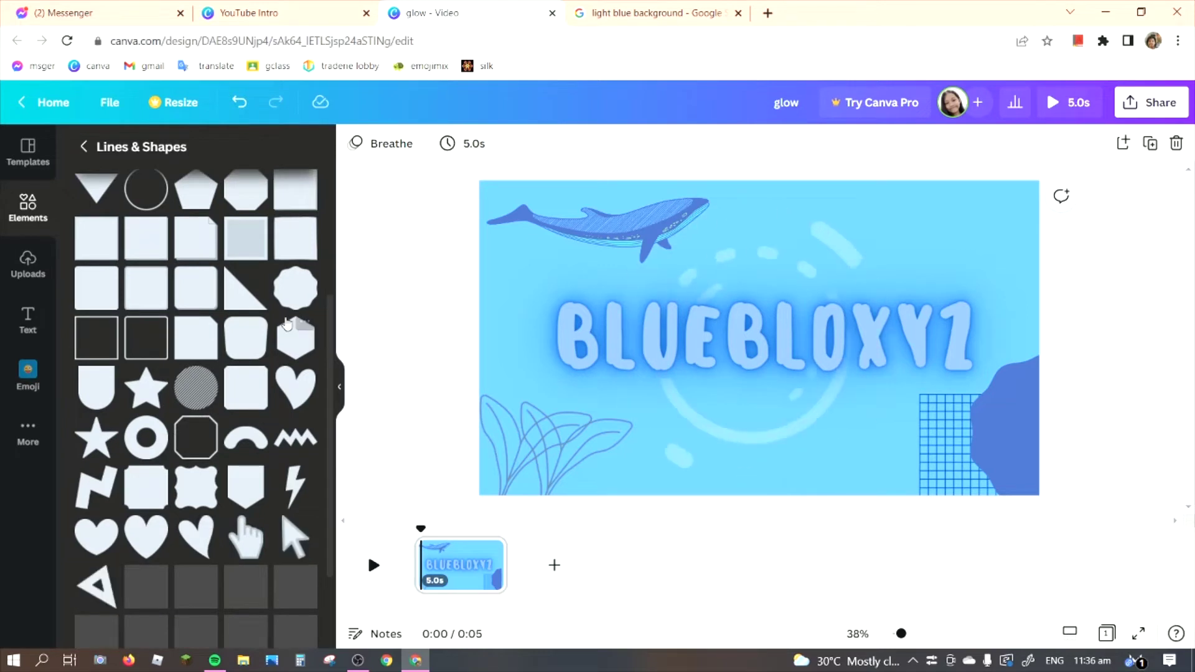
{"action": "left_click", "coordinate": [253, 303]}
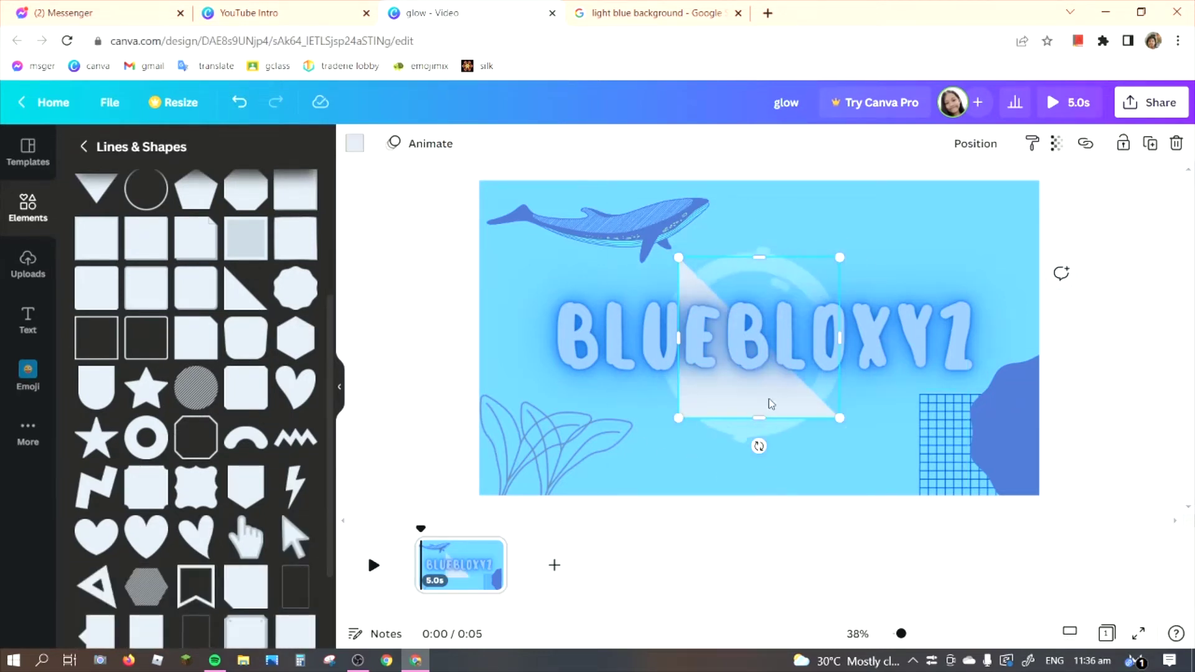
{"action": "left_click_drag", "start_coordinate": [772, 401], "coordinate": [685, 432]}
{"action": "left_click_drag", "start_coordinate": [608, 458], "coordinate": [631, 461]}
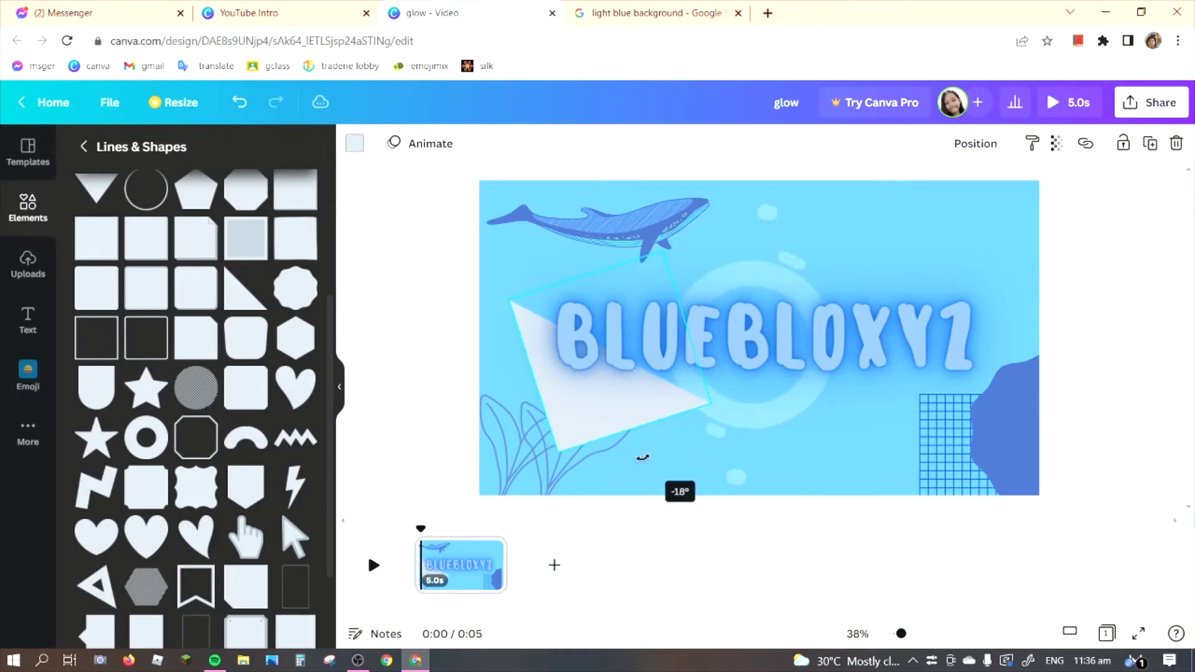
{"action": "left_click_drag", "start_coordinate": [616, 409], "coordinate": [563, 526]}
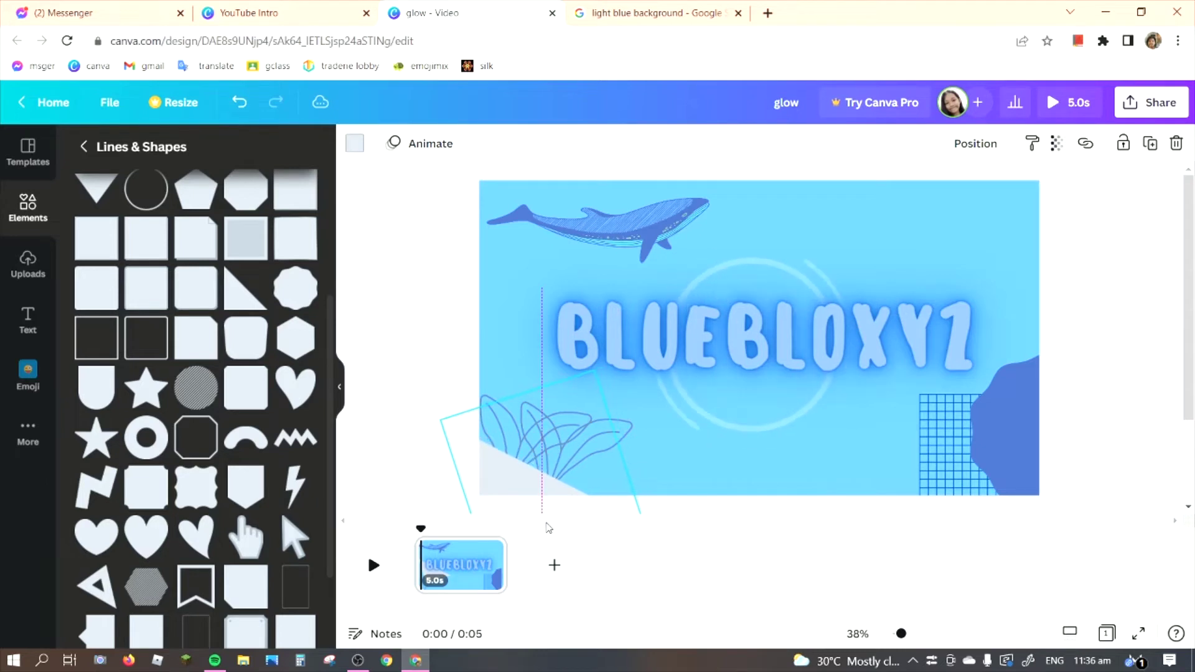
Step: Try light blue and cyan on the corner triangle, then colour it dark blue
{"action": "left_click", "coordinate": [351, 144]}
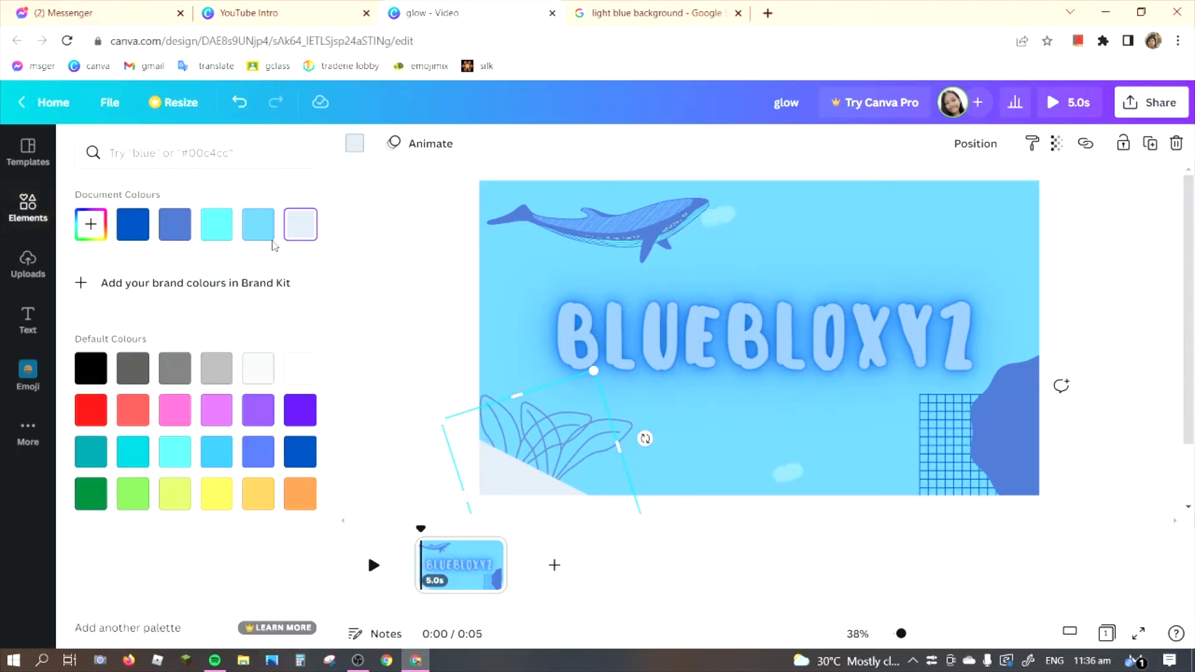
{"action": "left_click", "coordinate": [267, 237]}
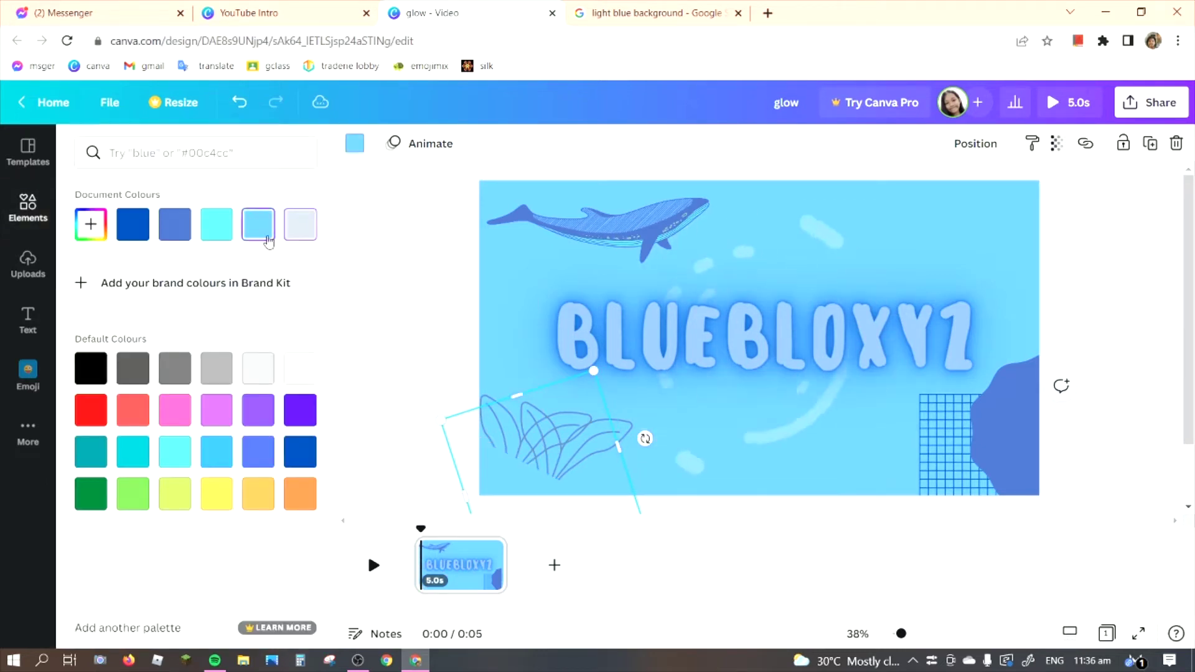
{"action": "left_click", "coordinate": [213, 225]}
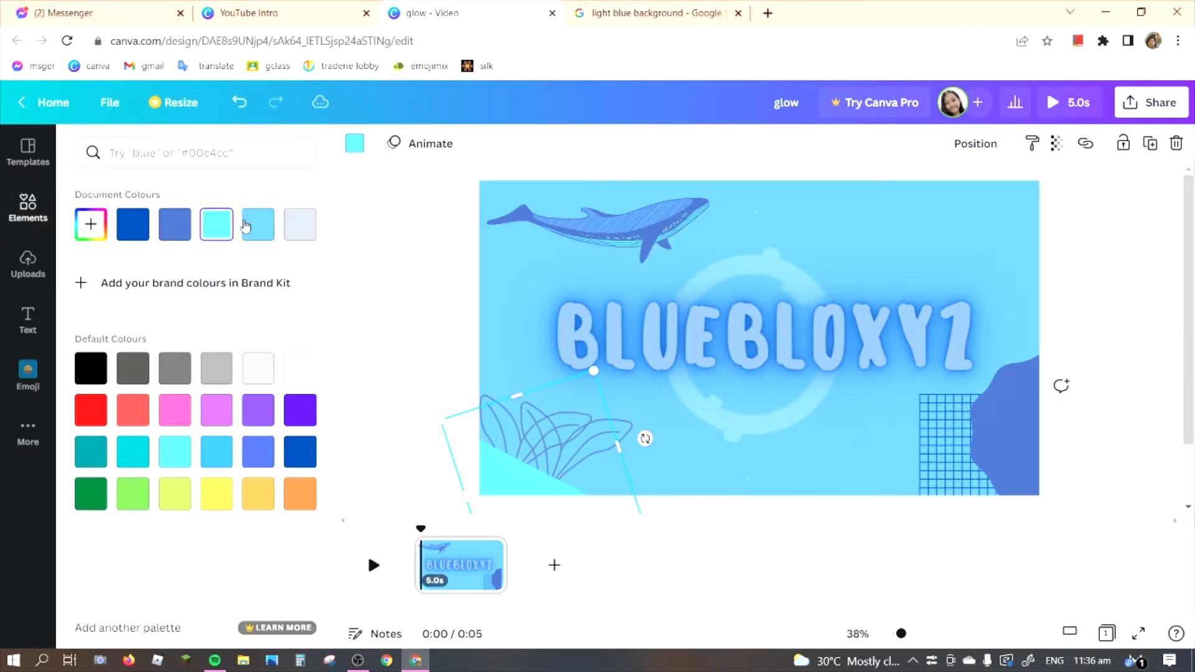
{"action": "left_click", "coordinate": [300, 452]}
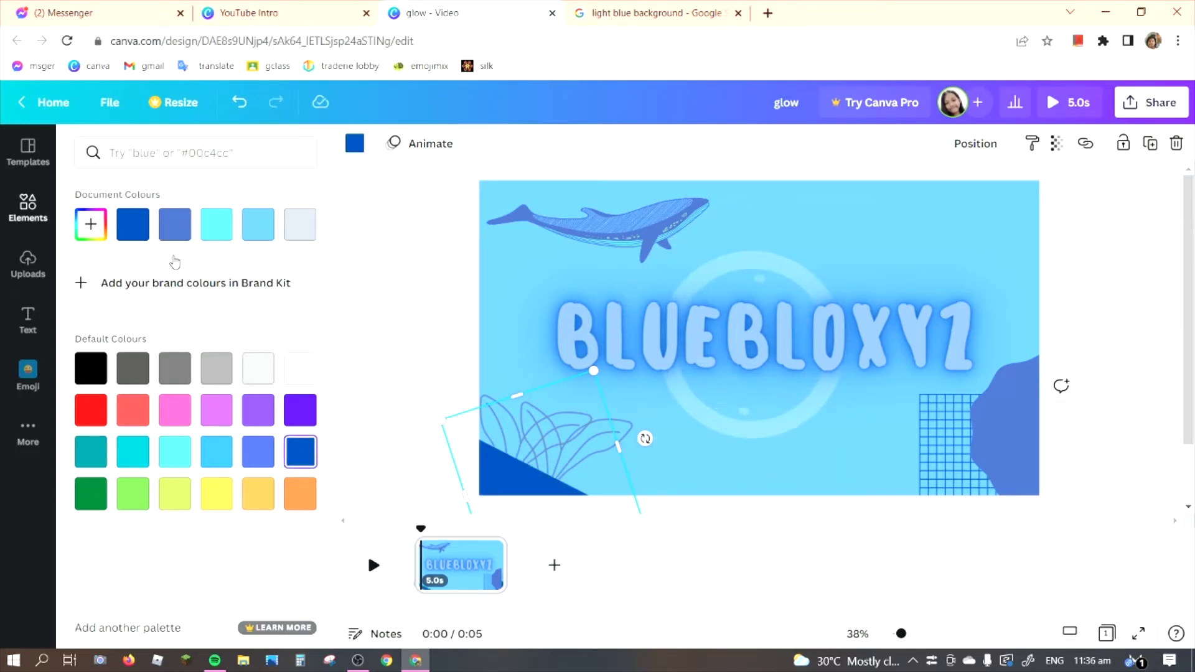
Step: Recolour the triangle in the page's lower-left corner with the custom muted blue #547BAF
{"action": "left_click", "coordinate": [80, 226]}
{"action": "left_click_drag", "start_coordinate": [263, 317], "coordinate": [206, 284]}
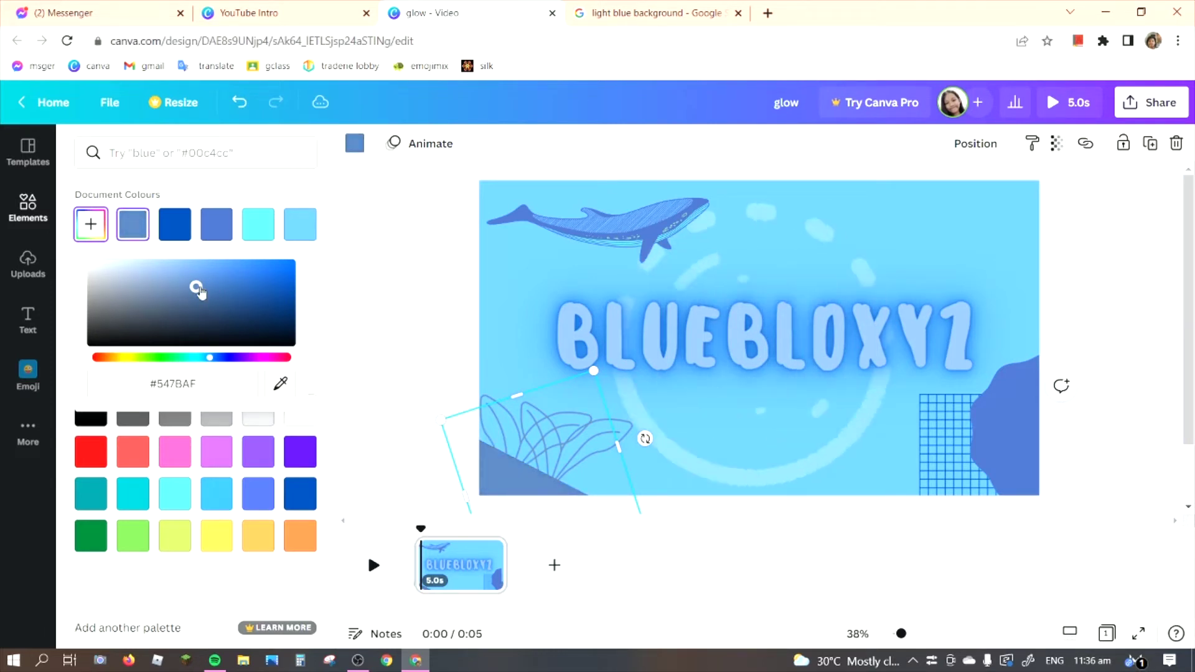
{"action": "left_click", "coordinate": [372, 336]}
{"action": "left_click", "coordinate": [1117, 296]}
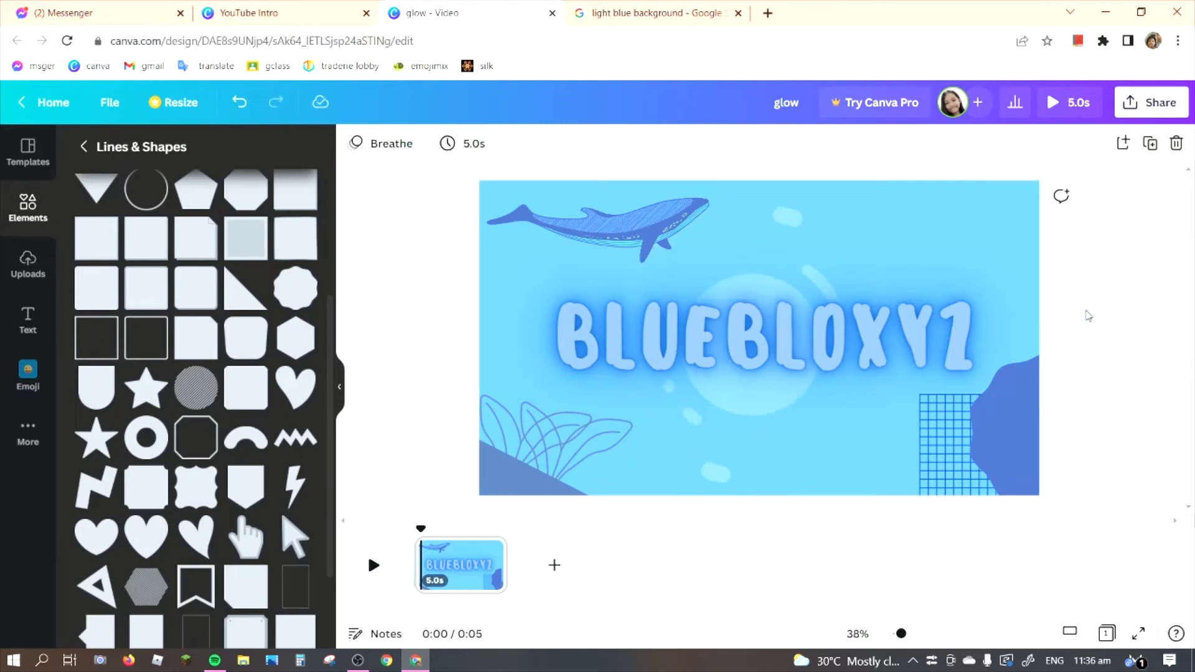
{"action": "left_click", "coordinate": [652, 258]}
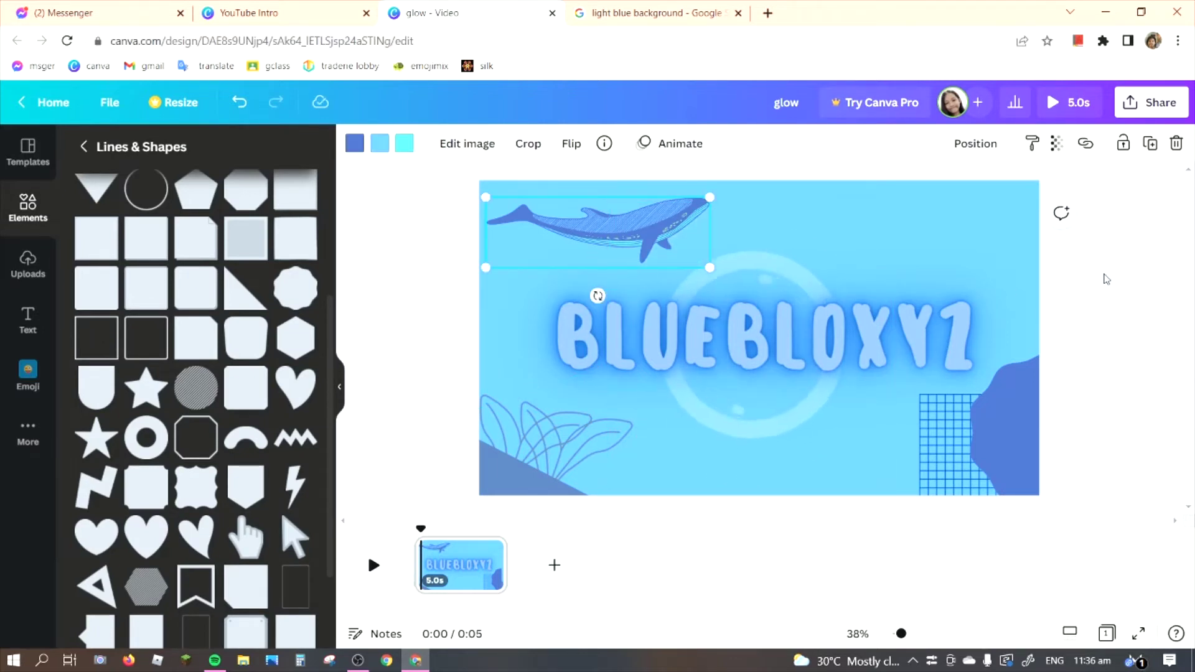
{"action": "left_click", "coordinate": [1113, 294]}
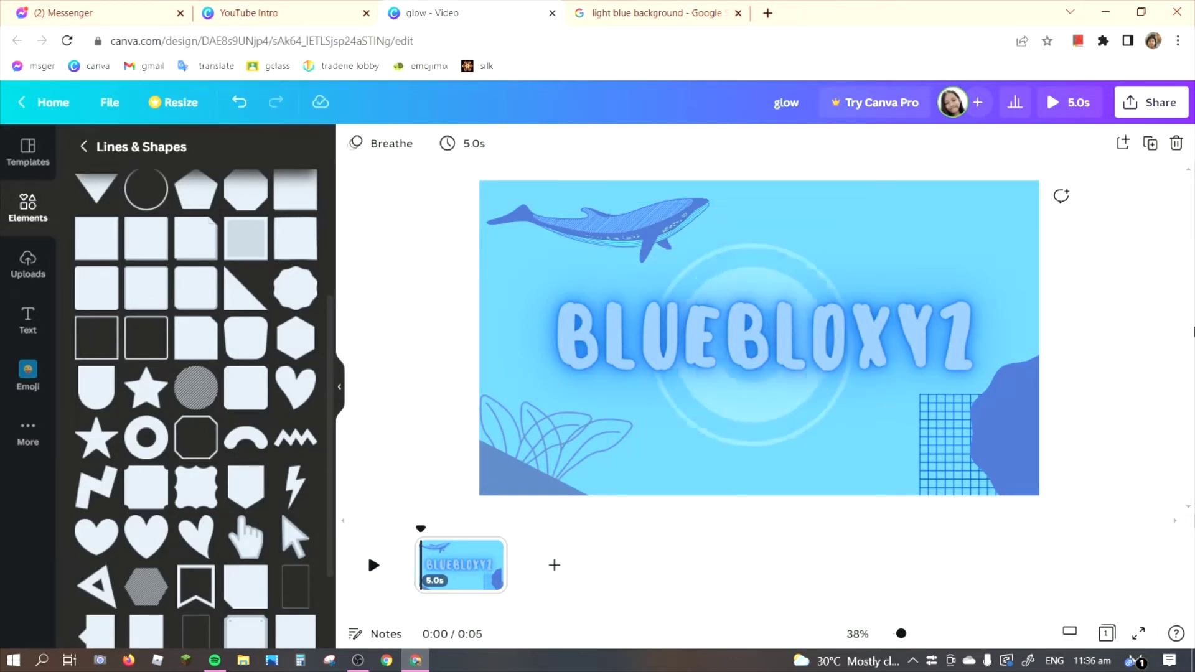
Step: Add an octagon outline from Lines & Shapes, tilt it slightly and move it partly off the page's upper-right corner
{"action": "scroll", "coordinate": [160, 477], "scroll_direction": "down", "scroll_amount": 2}
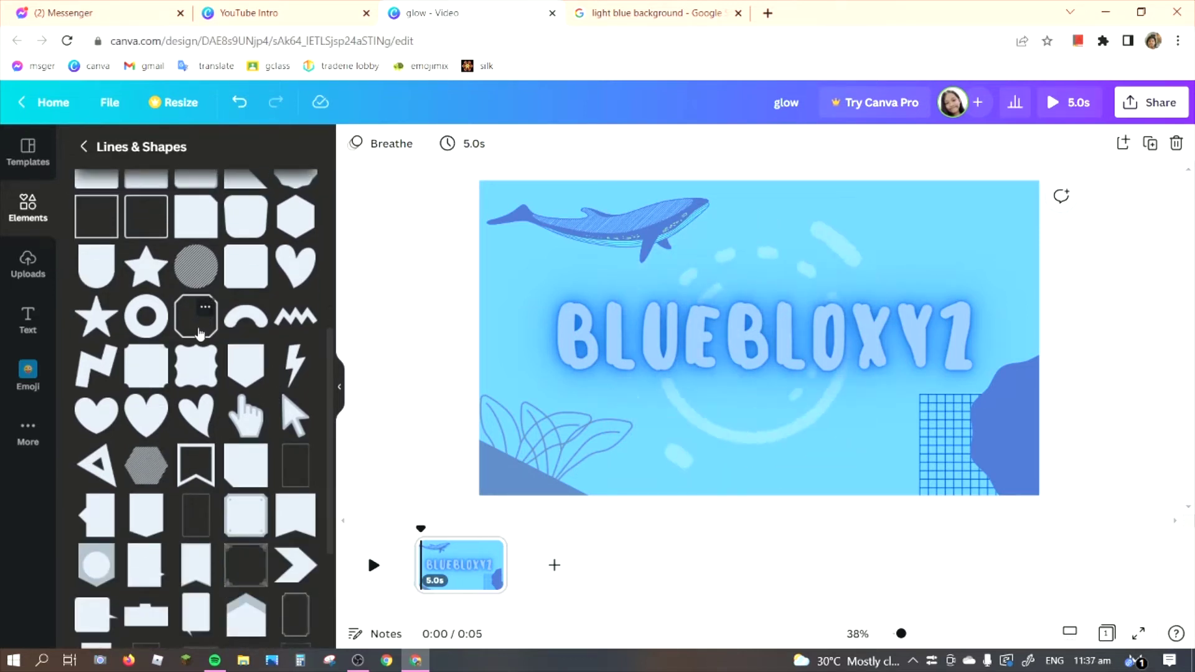
{"action": "left_click_drag", "start_coordinate": [916, 208], "coordinate": [889, 269]}
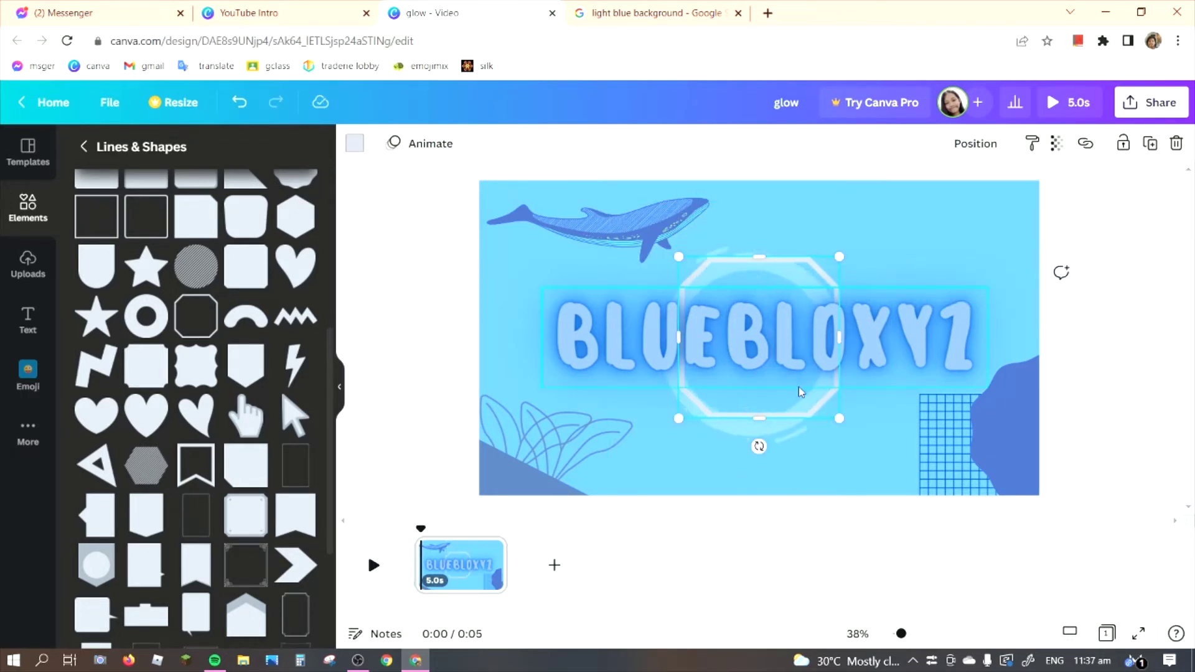
{"action": "left_click_drag", "start_coordinate": [885, 335], "coordinate": [1076, 239]}
{"action": "mouse_move", "coordinate": [1050, 285]}
{"action": "left_mouse_down"}
{"action": "mouse_move", "coordinate": [1061, 275]}
{"action": "mouse_move", "coordinate": [1051, 280]}
{"action": "left_mouse_up"}
{"action": "left_click", "coordinate": [1108, 334]}
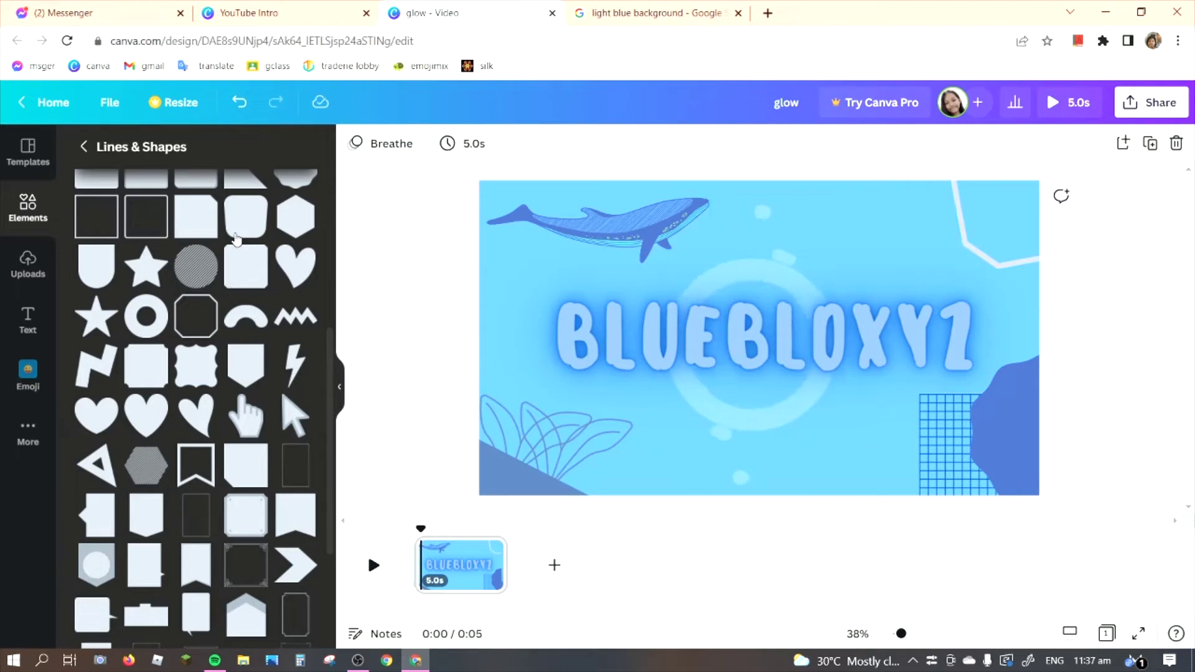
Step: Colour the octagon outline in the page's upper-right corner cyan from the document colours
{"action": "left_click", "coordinate": [1023, 216]}
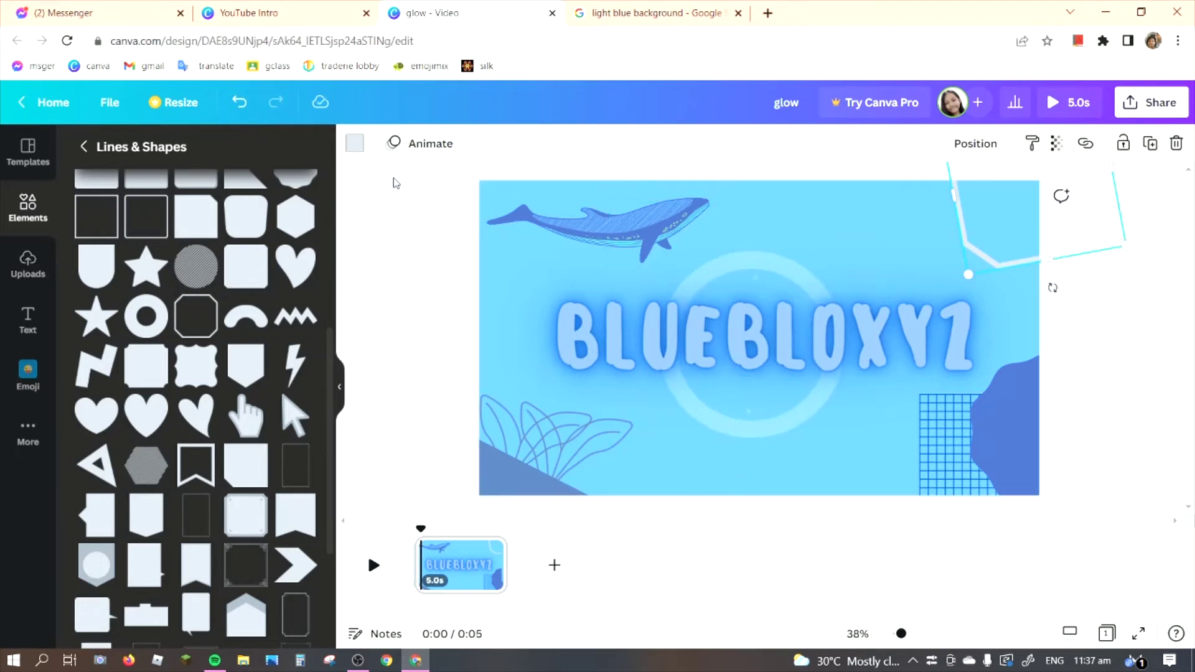
{"action": "left_click", "coordinate": [355, 145]}
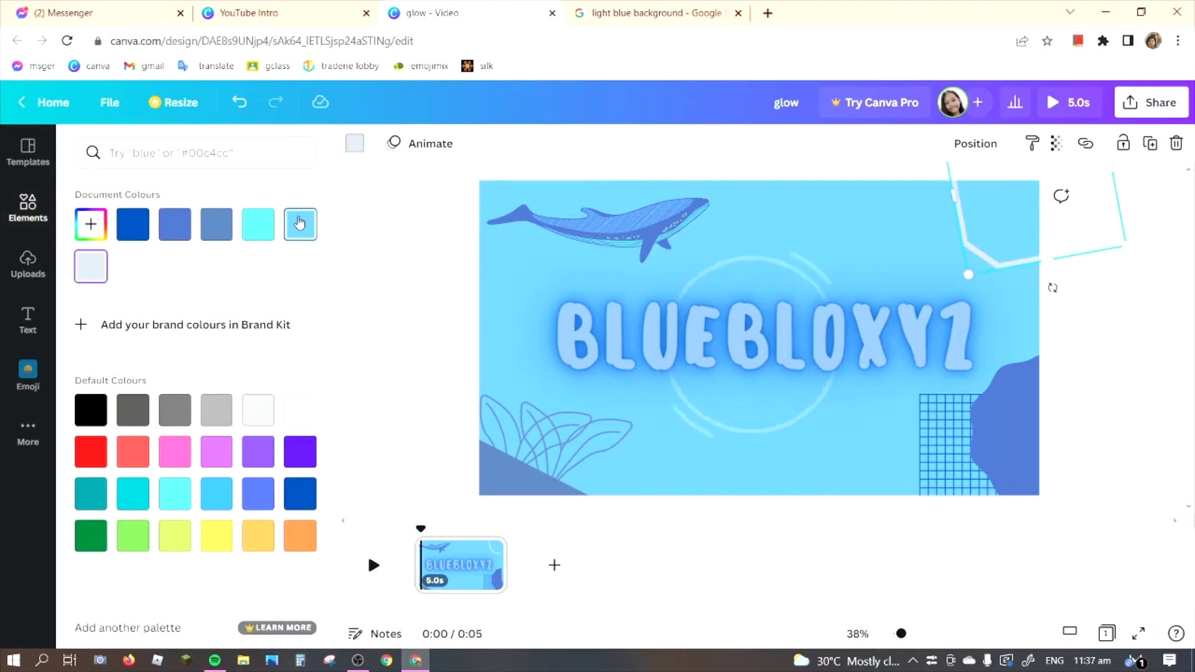
{"action": "left_click", "coordinate": [252, 229]}
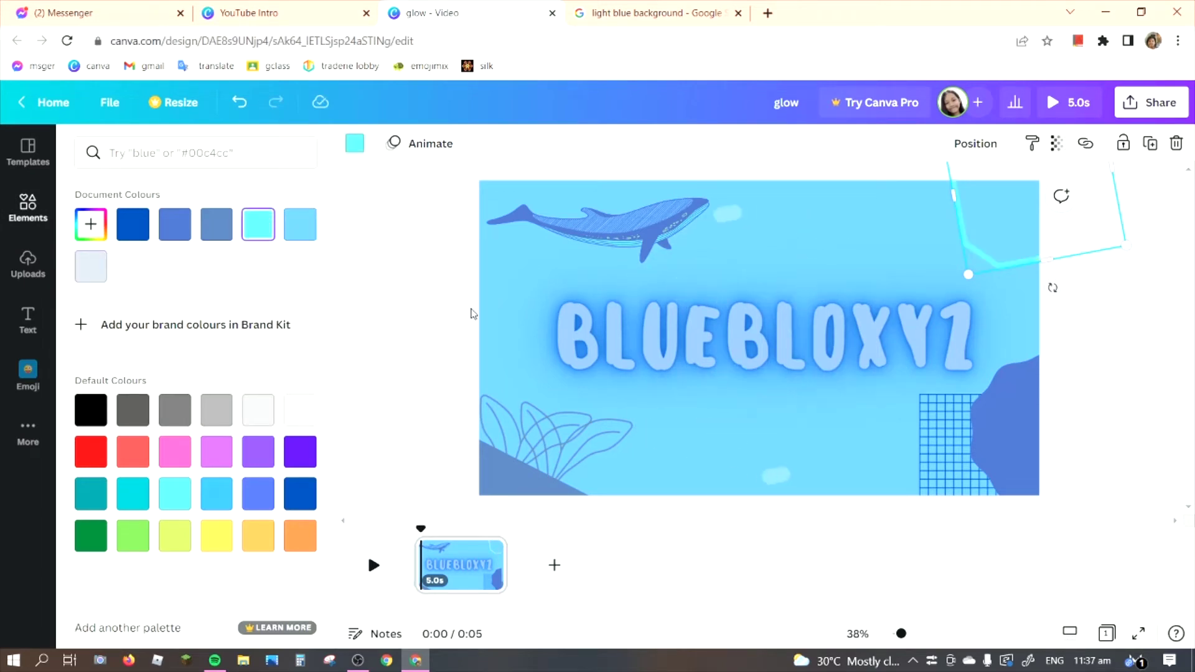
{"action": "key", "text": "Escape"}
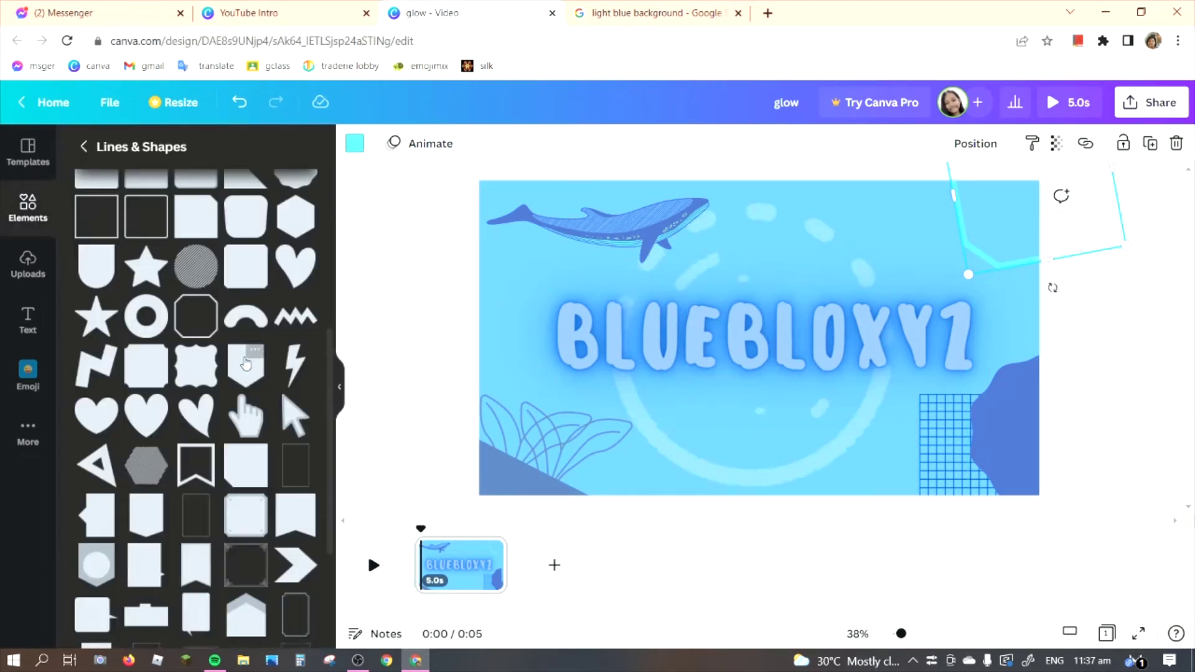
Step: Add the wavy-edged square shape, tilt it over the octagon outline partly off the page's upper-right corner and colour it dark blue
{"action": "left_click", "coordinate": [194, 367]}
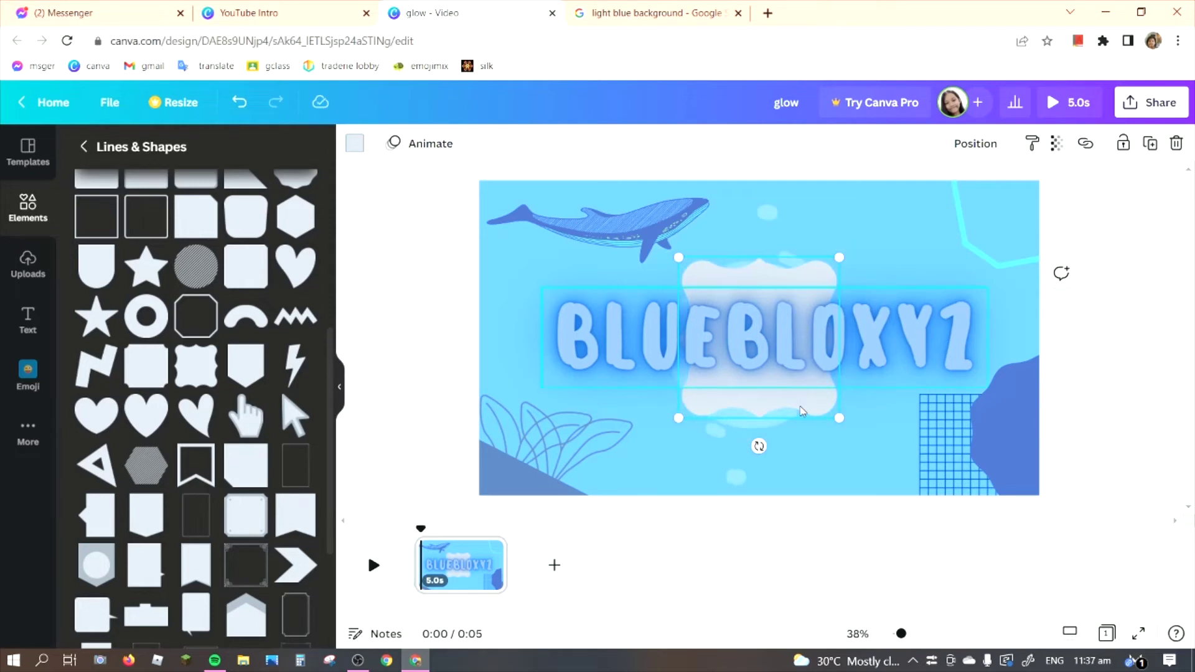
{"action": "left_click_drag", "start_coordinate": [806, 413], "coordinate": [1106, 132]}
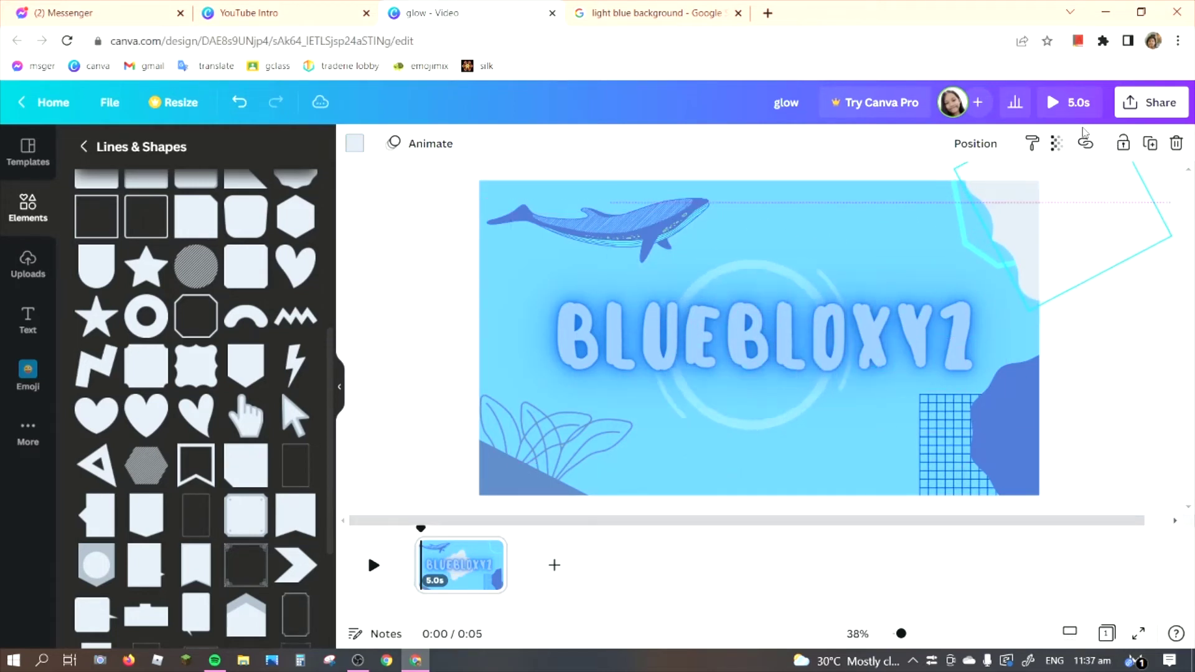
{"action": "left_click", "coordinate": [354, 143]}
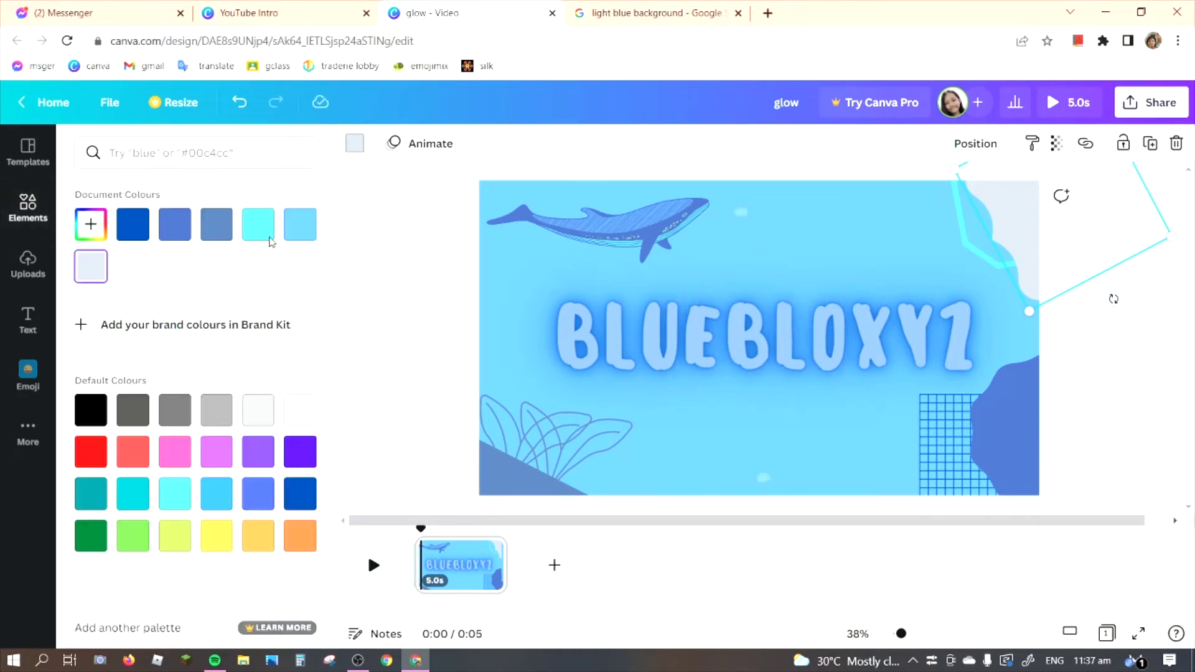
{"action": "left_click", "coordinate": [296, 232]}
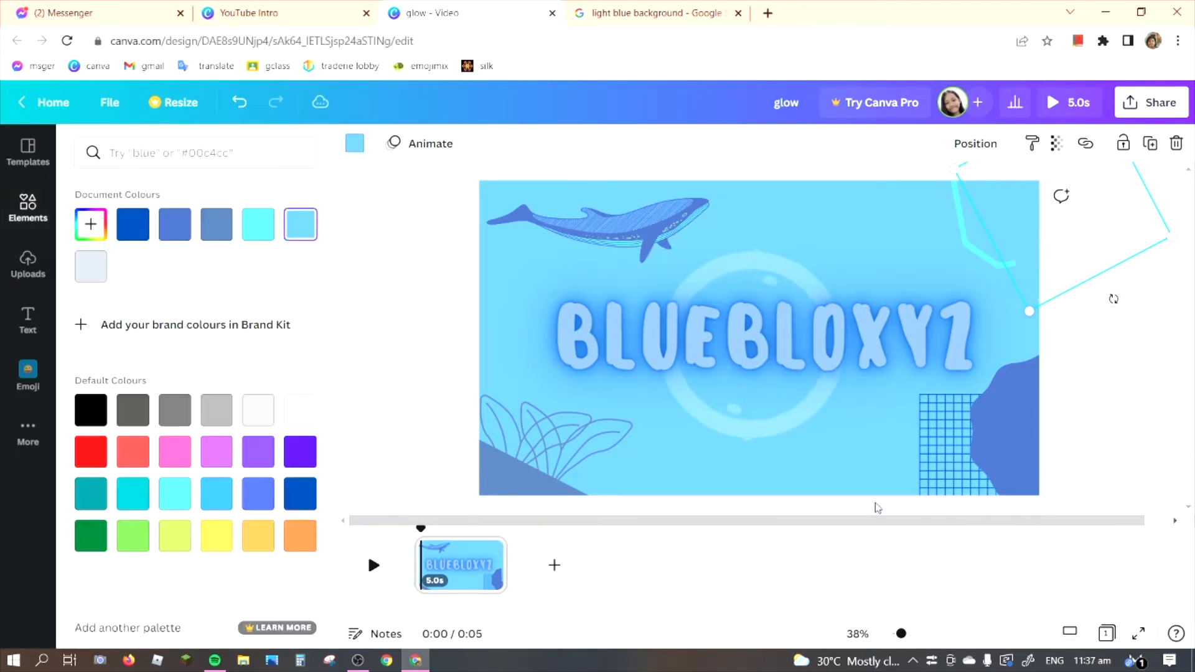
{"action": "left_click", "coordinate": [302, 494]}
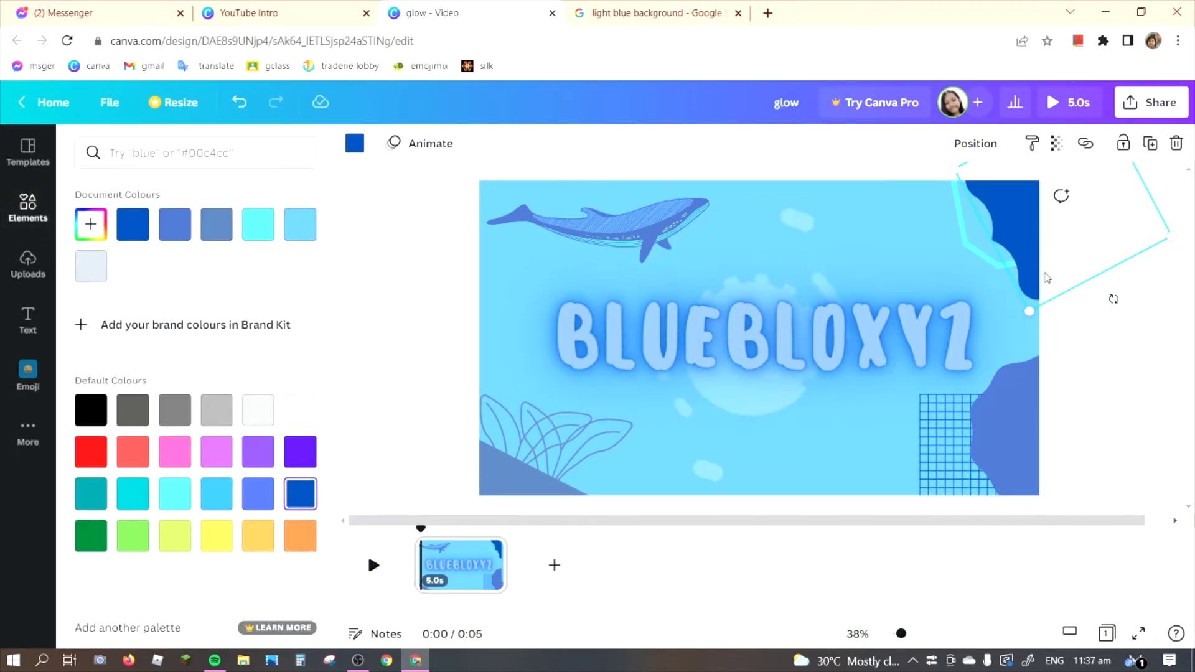
{"action": "key", "text": "Escape"}
{"action": "key", "text": "Escape"}
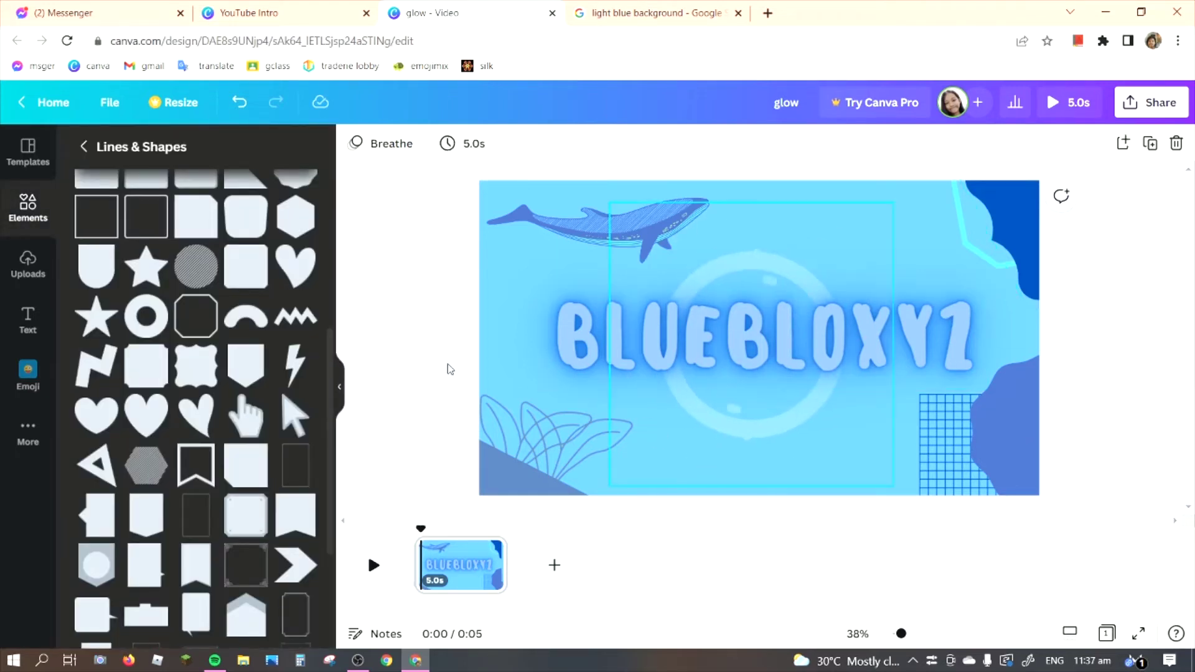
Step: Add the diagonally striped circle from Lines & Shapes and move it partly off the page's upper-left corner over the whale's tail
{"action": "left_click", "coordinate": [21, 277]}
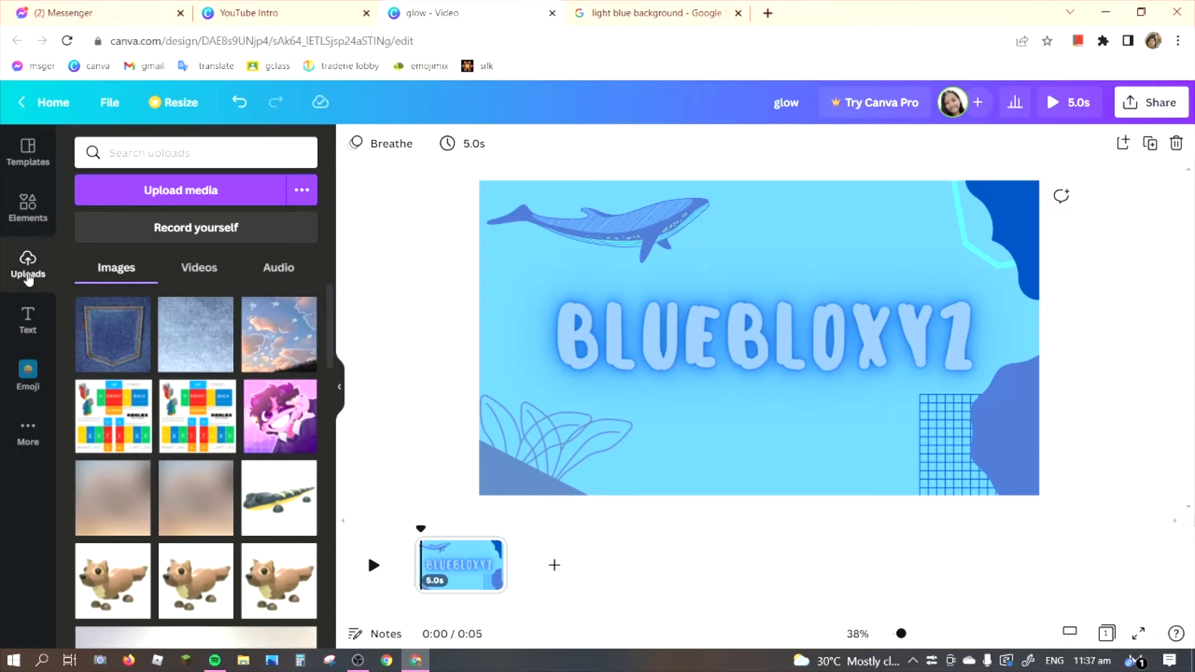
{"action": "left_click", "coordinate": [37, 212]}
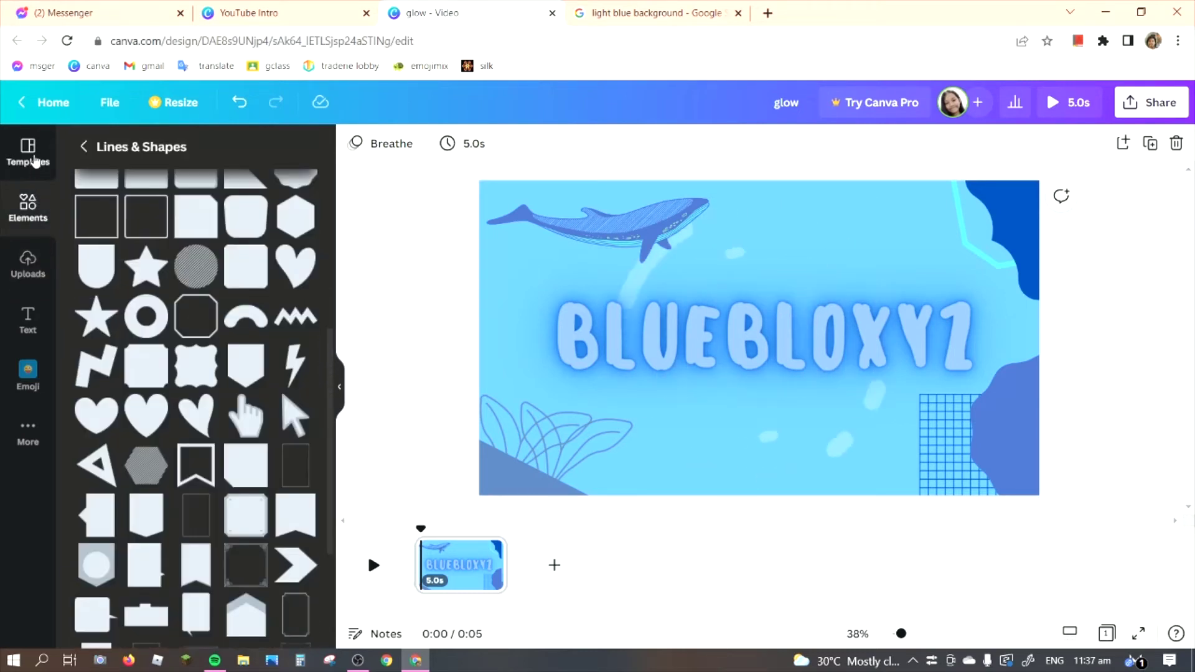
{"action": "left_click", "coordinate": [196, 264]}
{"action": "left_click_drag", "start_coordinate": [755, 282], "coordinate": [500, 147]}
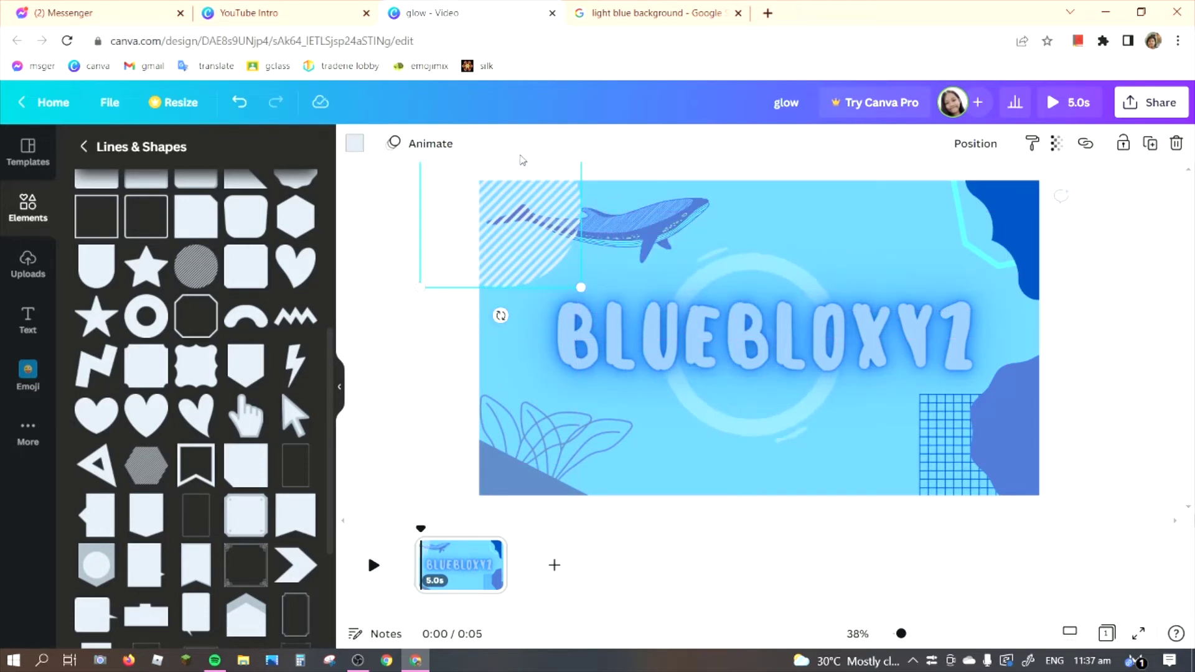
Step: Try light blue, cyan and muted blue on the striped circle, then give it a custom bright blue
{"action": "left_click", "coordinate": [354, 144]}
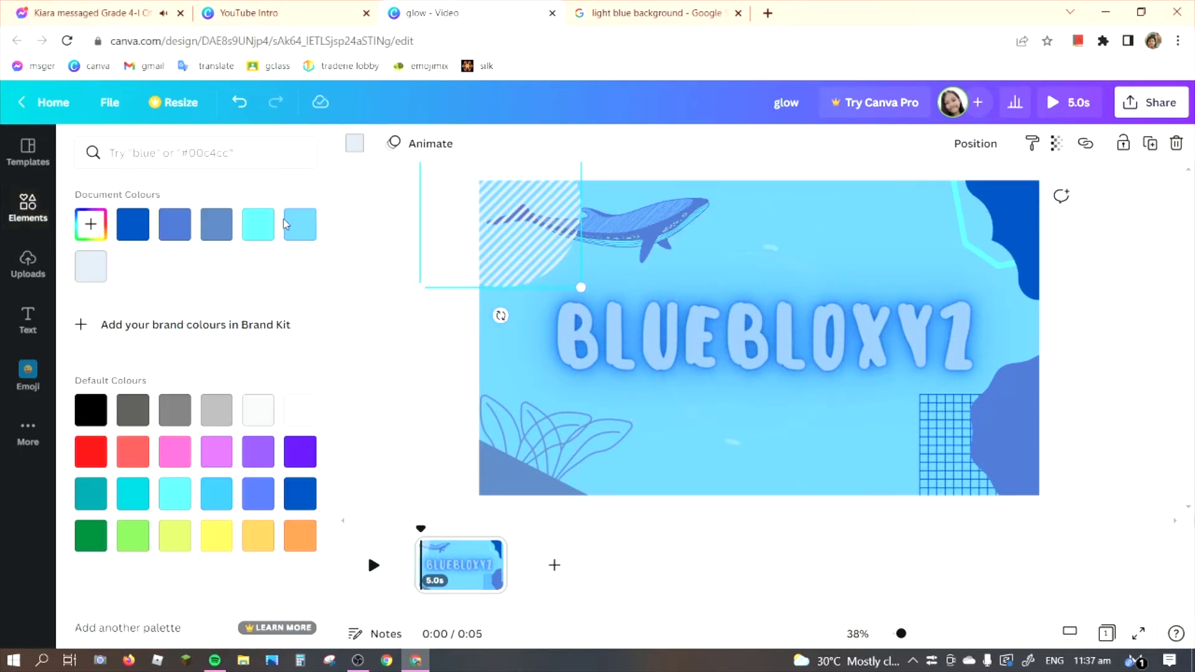
{"action": "left_click", "coordinate": [301, 226]}
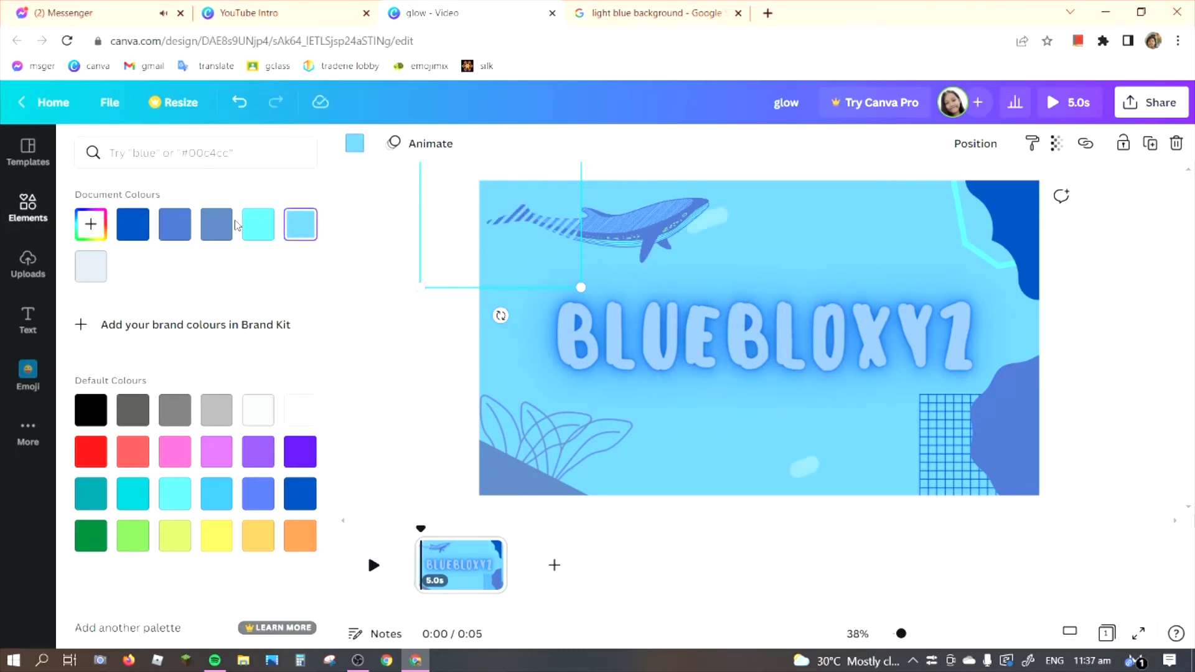
{"action": "left_click", "coordinate": [272, 228]}
{"action": "left_click", "coordinate": [212, 230]}
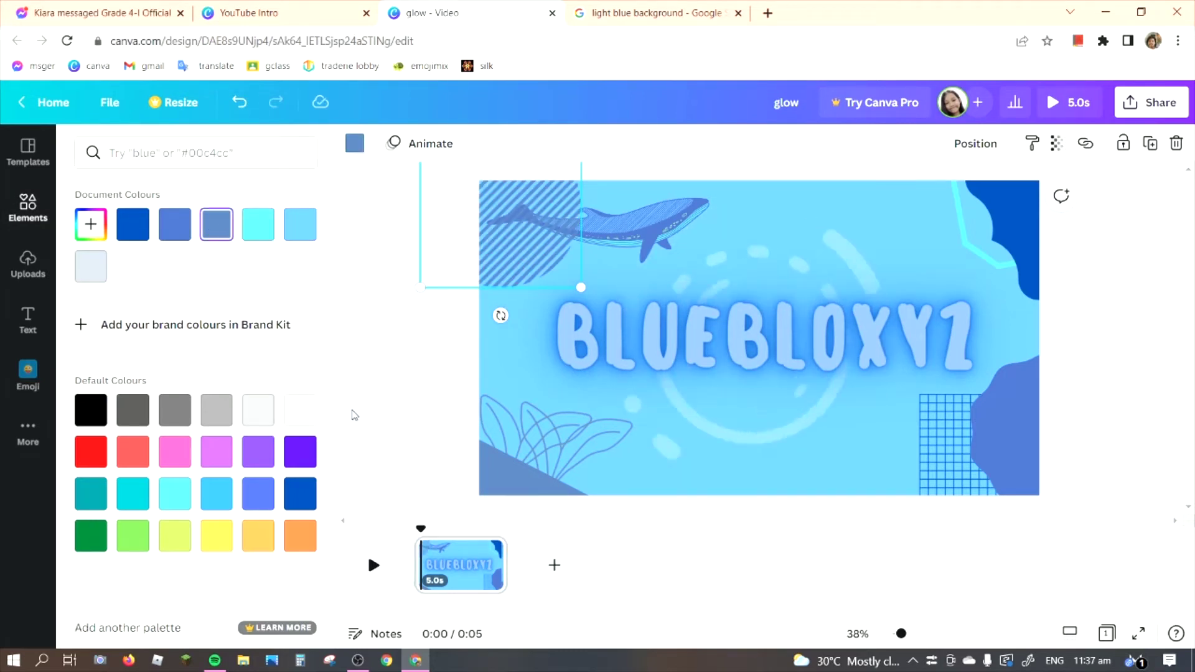
{"action": "left_click", "coordinate": [91, 224]}
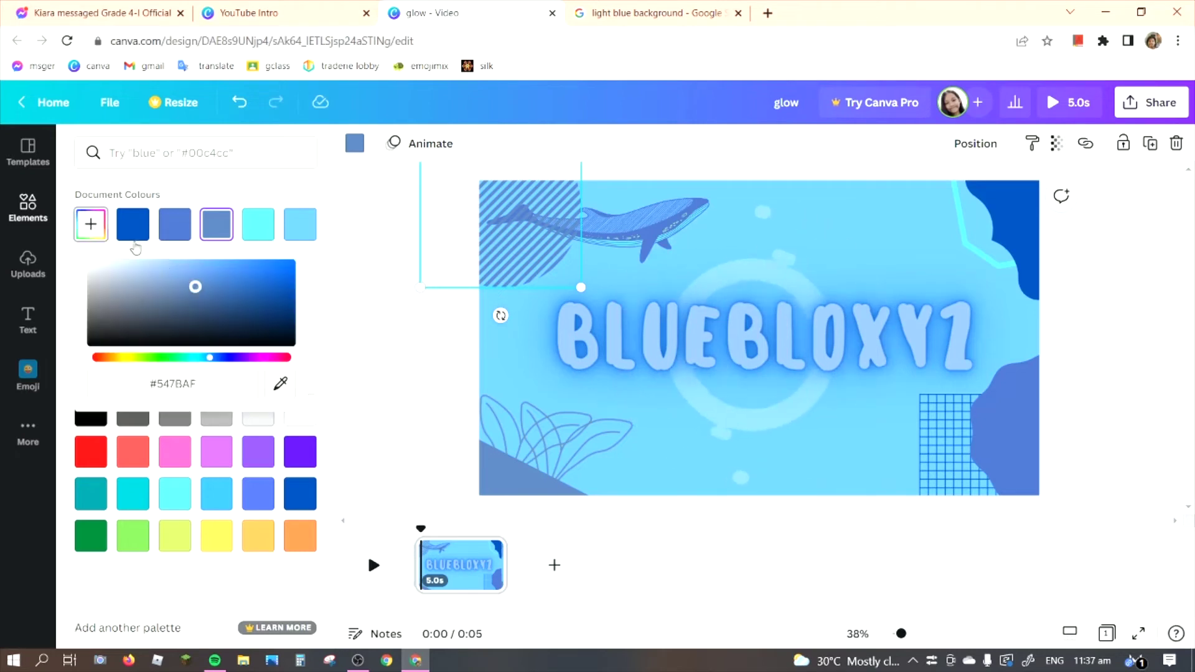
{"action": "left_click_drag", "start_coordinate": [221, 293], "coordinate": [311, 276]}
{"action": "left_click", "coordinate": [400, 262]}
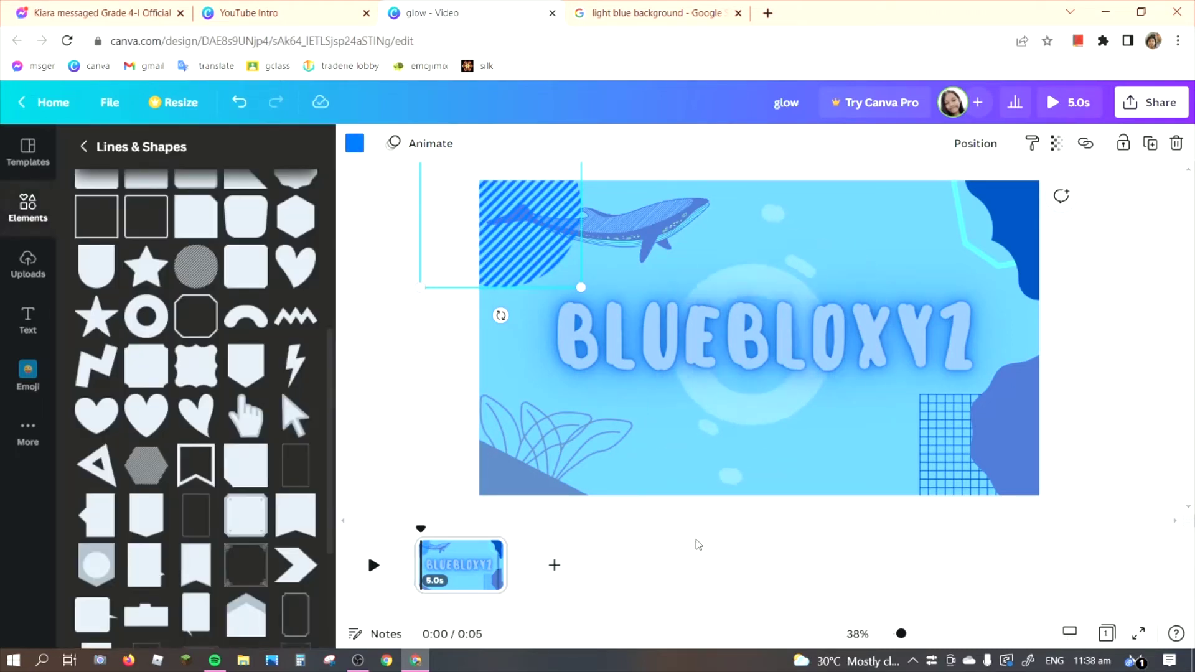
Step: Shift the whale graphic slightly and bring it forwards in front of the striped circle
{"action": "left_click", "coordinate": [1058, 339]}
{"action": "left_click", "coordinate": [649, 207]}
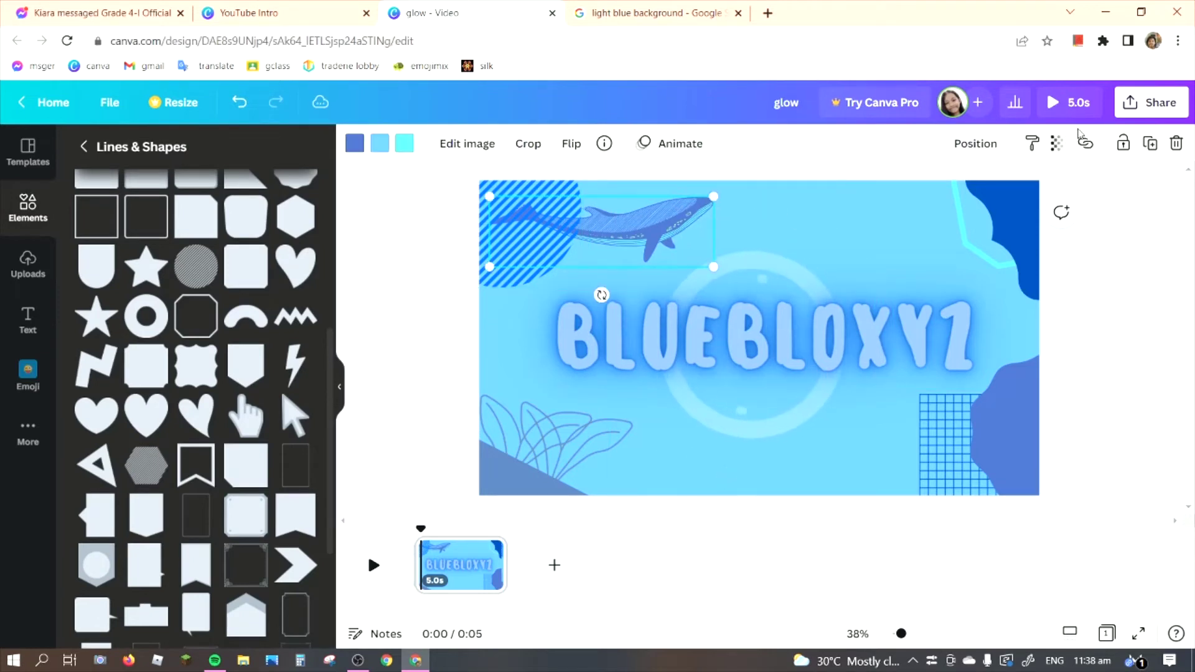
{"action": "left_click", "coordinate": [975, 143]}
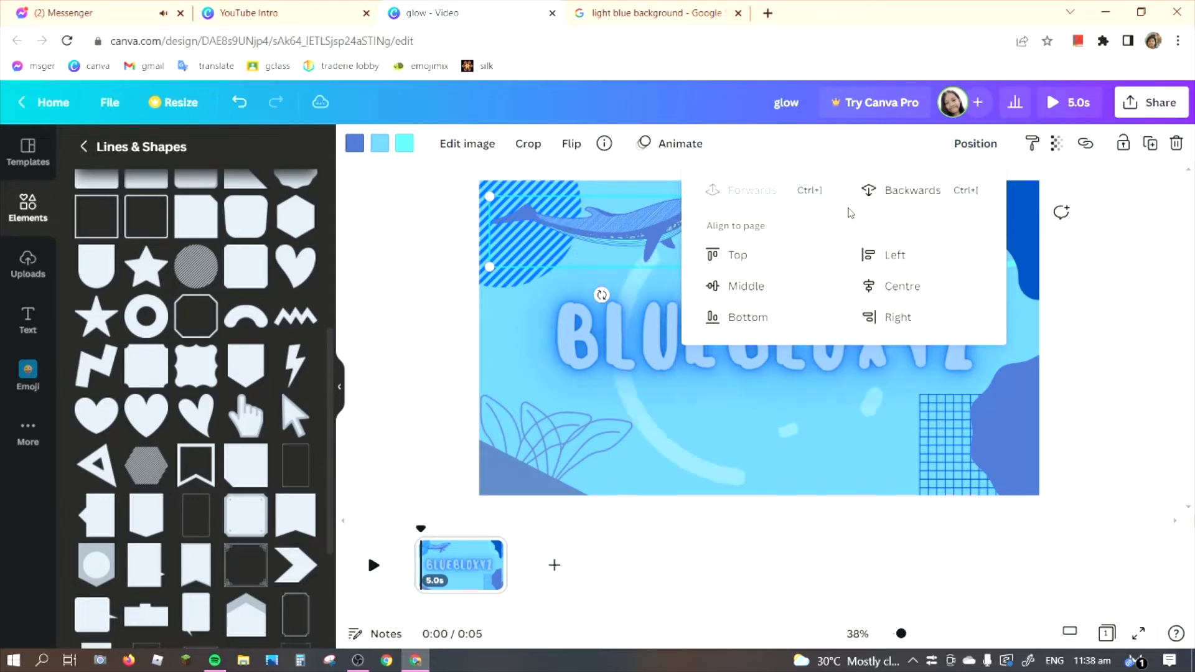
Step: Switch to Messenger, check the unread group chat and the chat below it, and return to the Canva design
{"action": "left_click", "coordinate": [13, 5]}
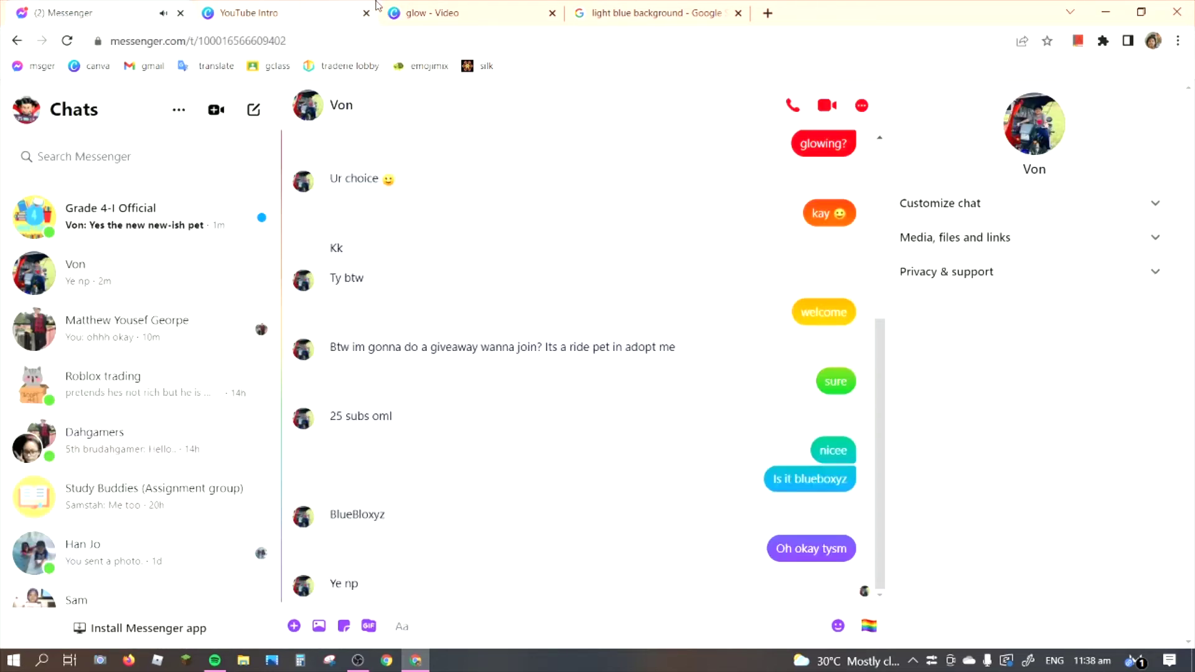
{"action": "left_click", "coordinate": [191, 229]}
{"action": "left_click", "coordinate": [175, 270]}
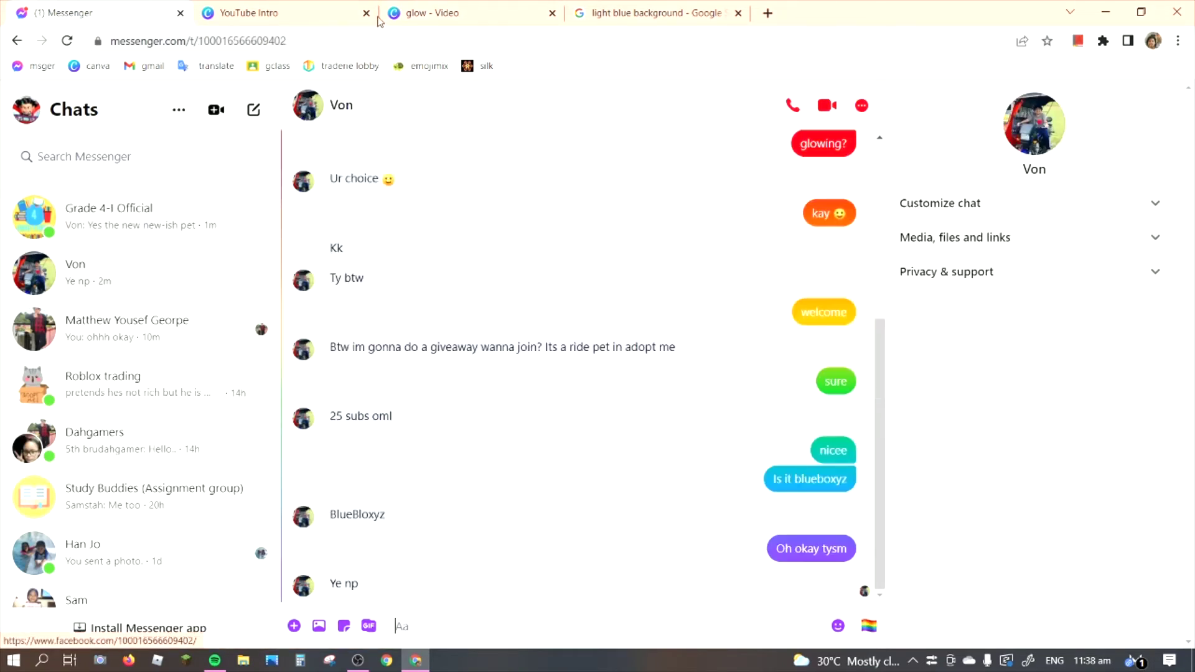
{"action": "left_click", "coordinate": [446, 7]}
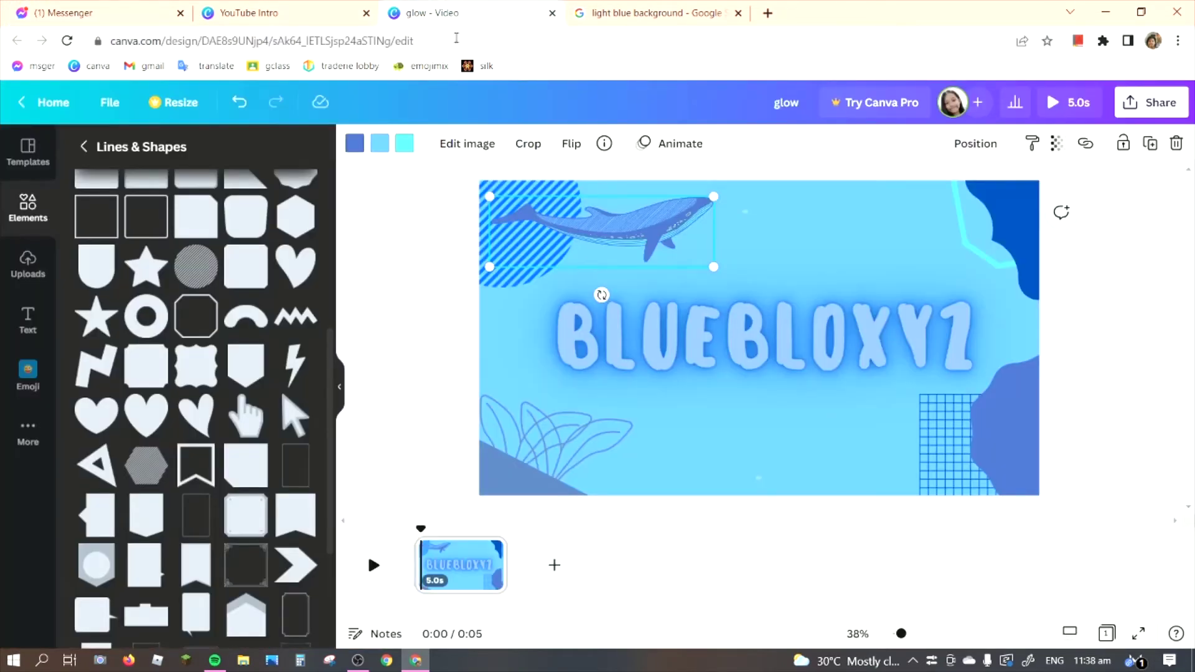
{"action": "left_click", "coordinate": [1118, 373]}
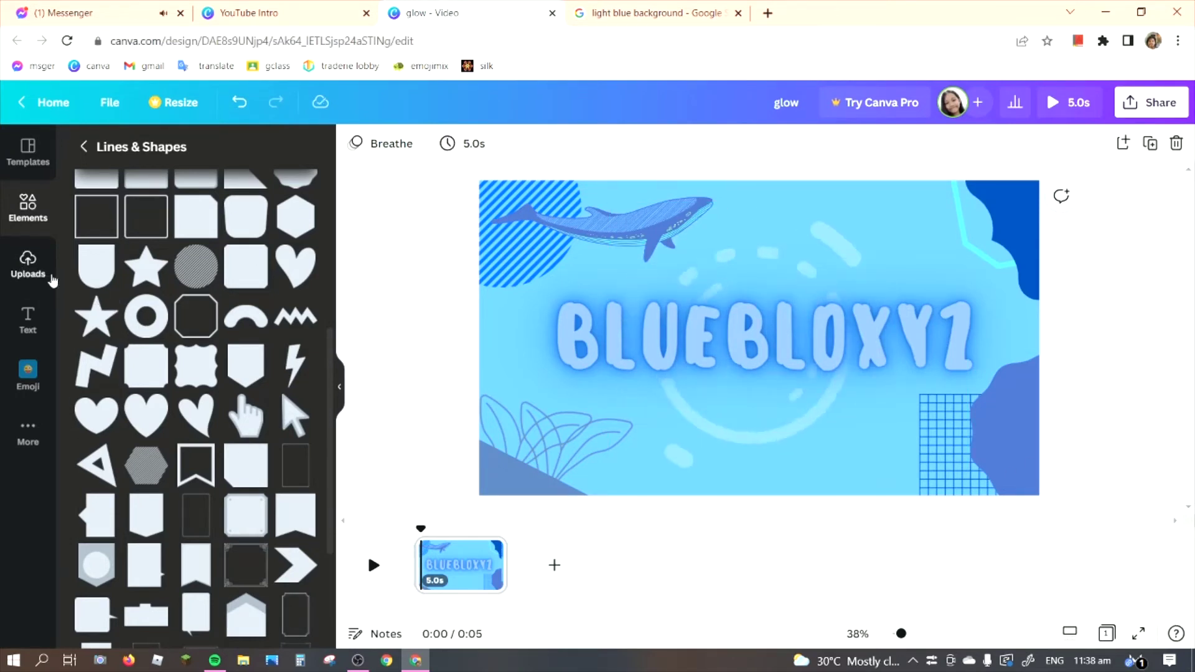
Step: Add the ring shape over the striped circle, partly off the page's upper-left corner, and colour it custom cyan #2EF9FF
{"action": "left_click", "coordinate": [140, 330]}
{"action": "left_click_drag", "start_coordinate": [755, 287], "coordinate": [475, 142]}
{"action": "left_click", "coordinate": [354, 145]}
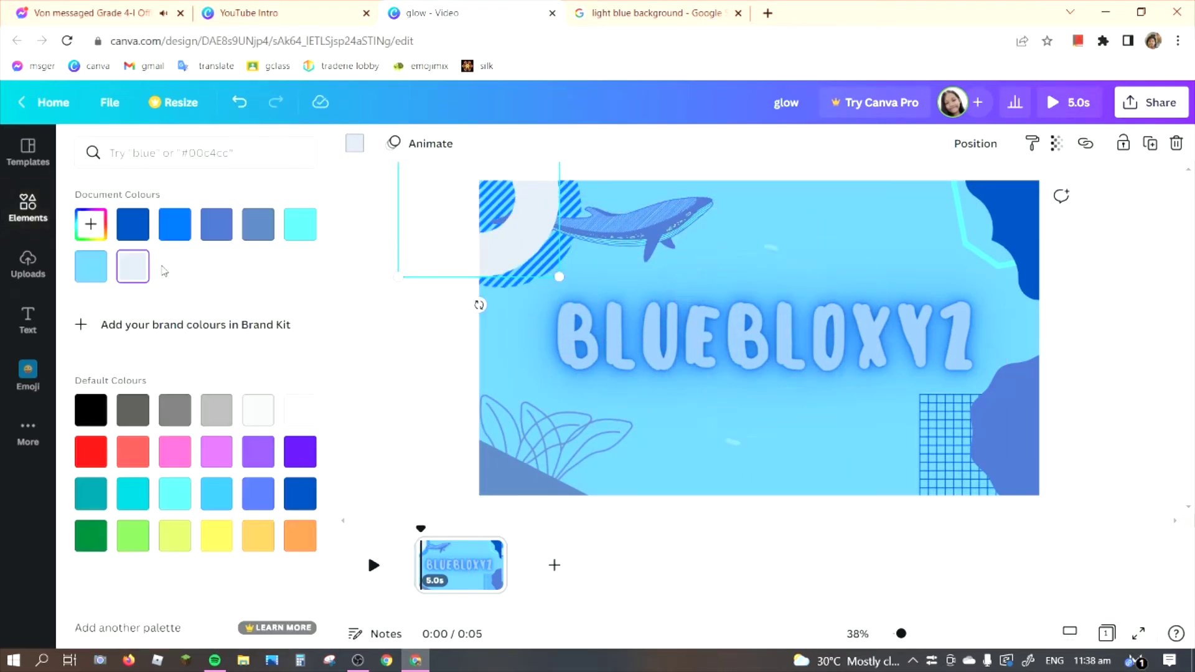
{"action": "left_click", "coordinate": [87, 219]}
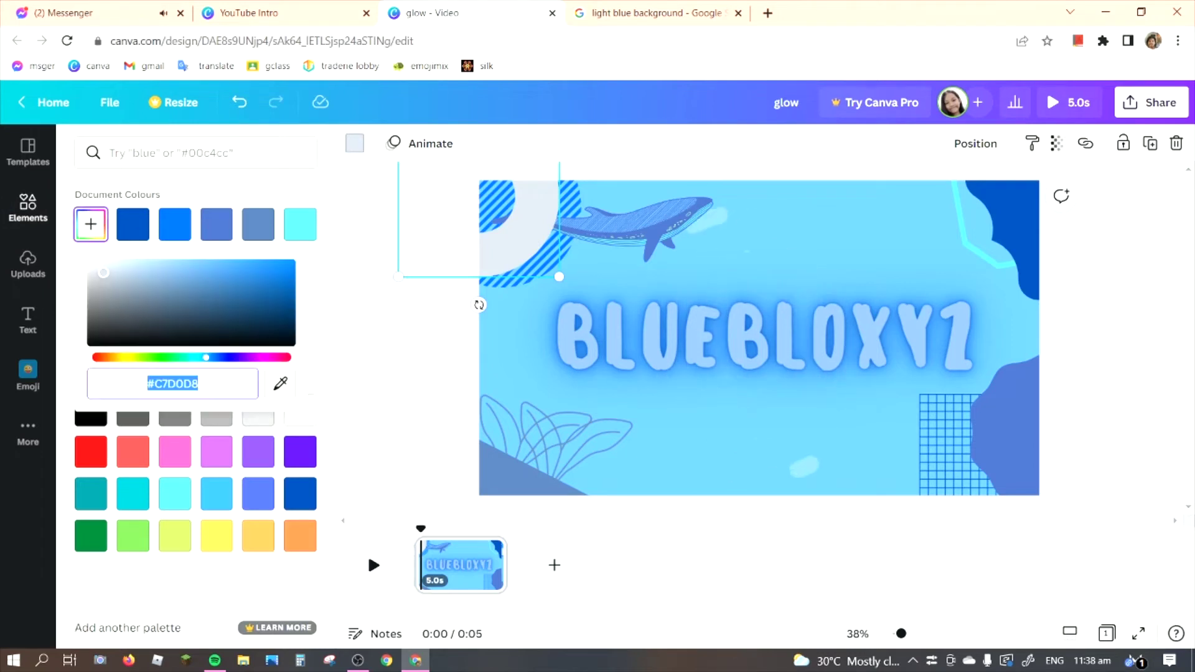
{"action": "left_click", "coordinate": [223, 280]}
{"action": "left_click_drag", "start_coordinate": [207, 360], "coordinate": [194, 359]}
{"action": "left_click_drag", "start_coordinate": [240, 283], "coordinate": [258, 262]}
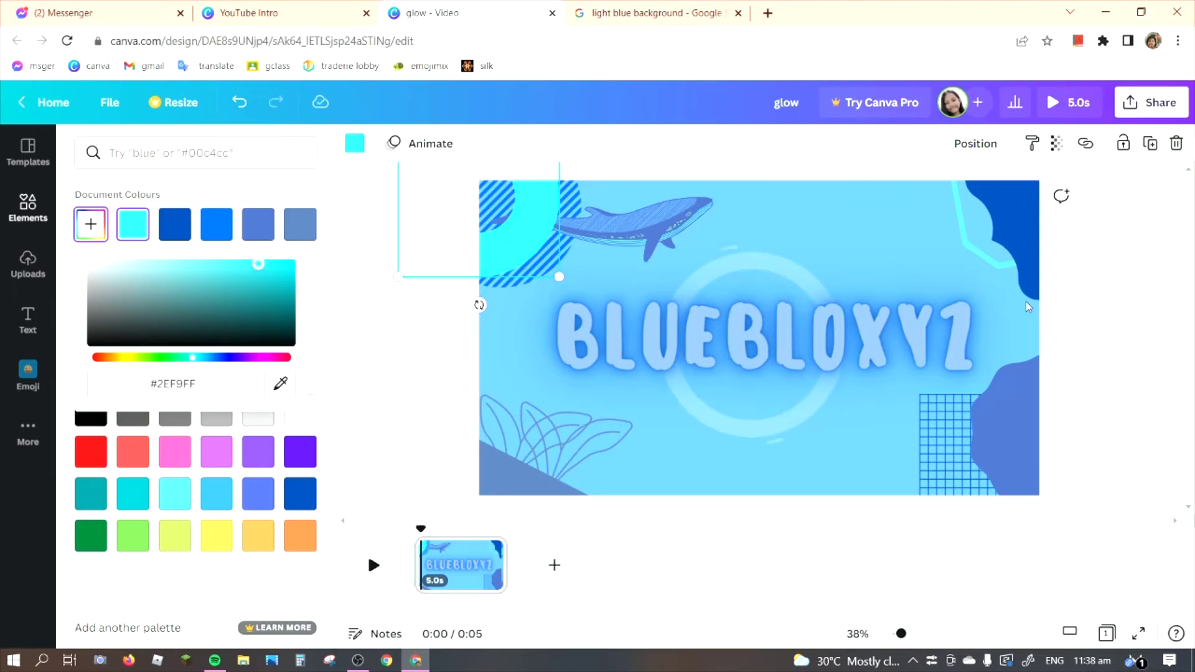
Step: Bring the whale graphic to the front so it overlaps the cyan ring in the page's upper-left corner
{"action": "left_click", "coordinate": [1062, 375]}
{"action": "left_click", "coordinate": [616, 232]}
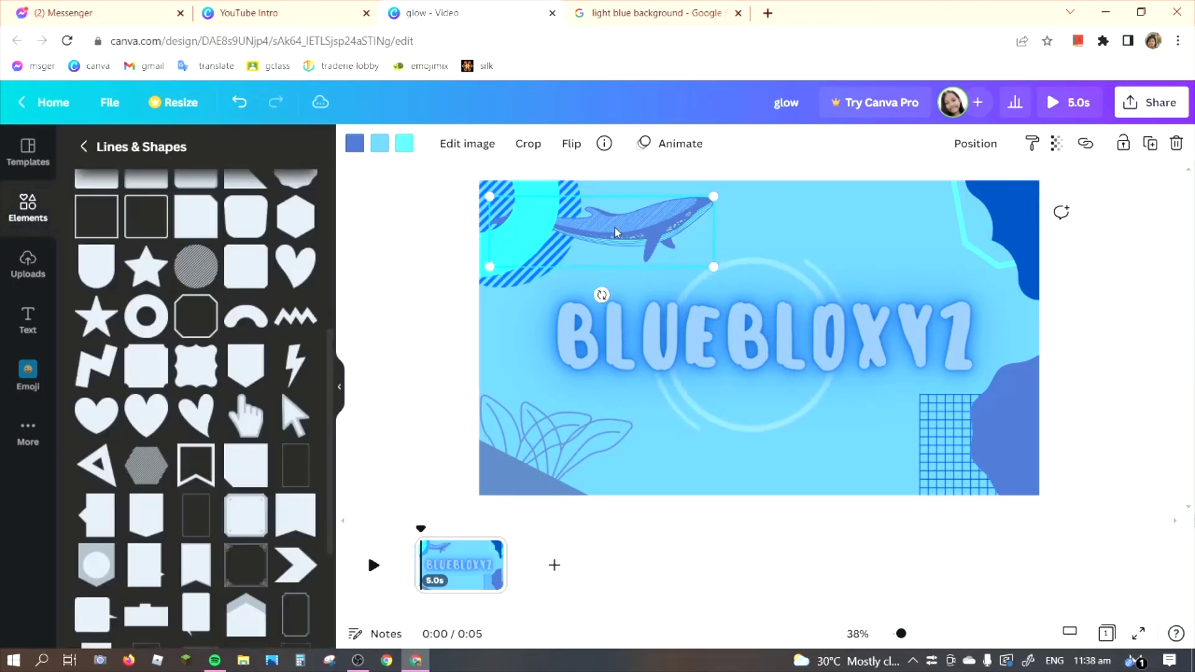
{"action": "left_click", "coordinate": [970, 145]}
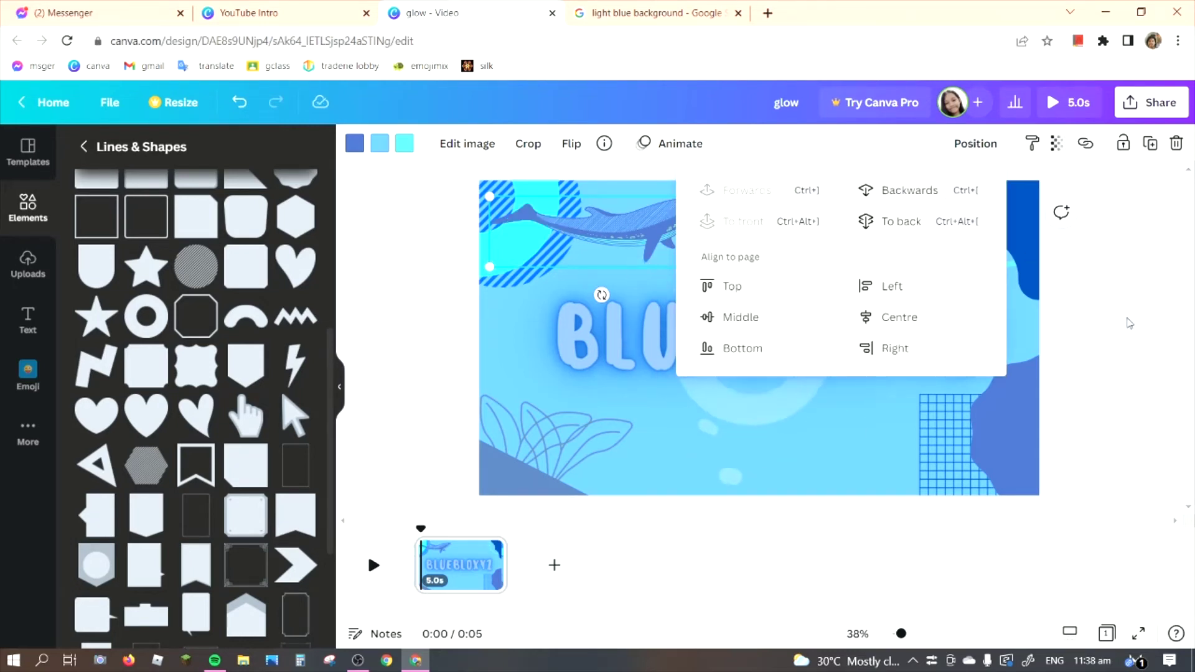
{"action": "left_click", "coordinate": [975, 147]}
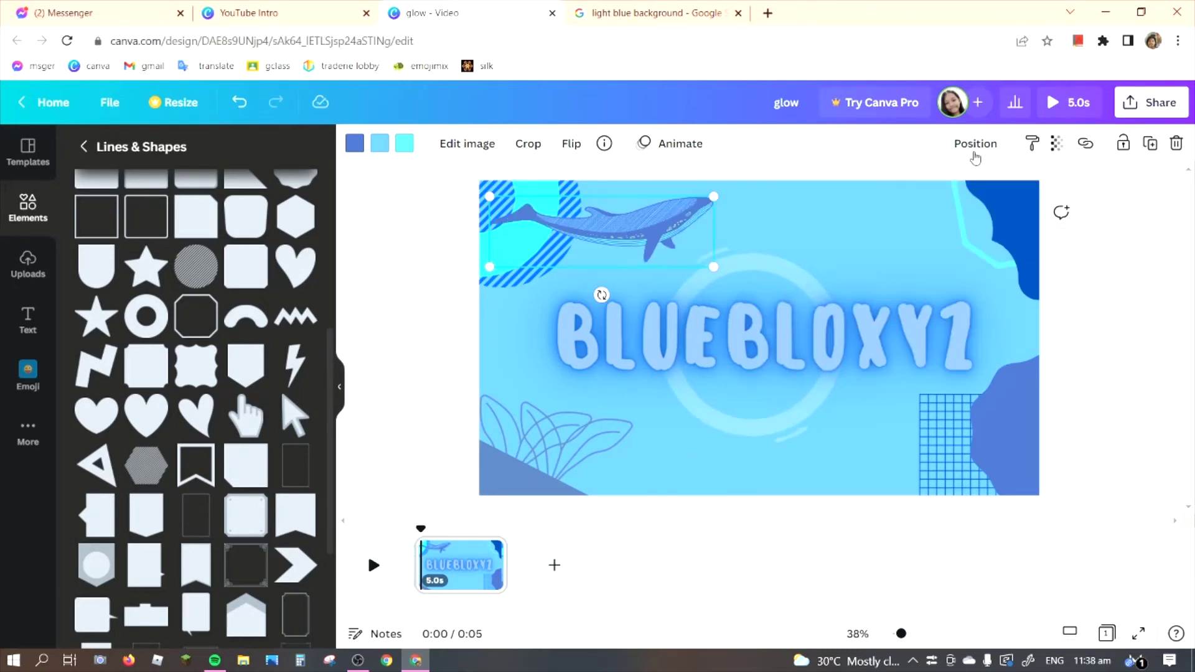
{"action": "left_click", "coordinate": [1112, 378]}
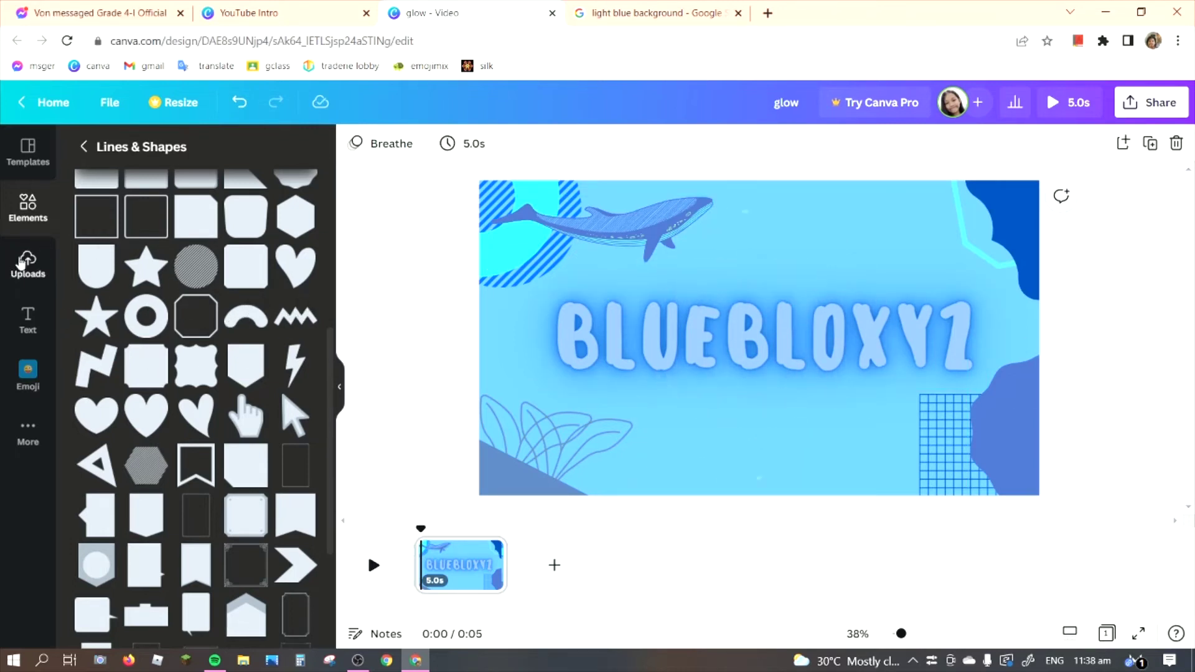
Step: Search the elements library for "blue" and look through the results for suitable decorations
{"action": "left_click", "coordinate": [28, 154]}
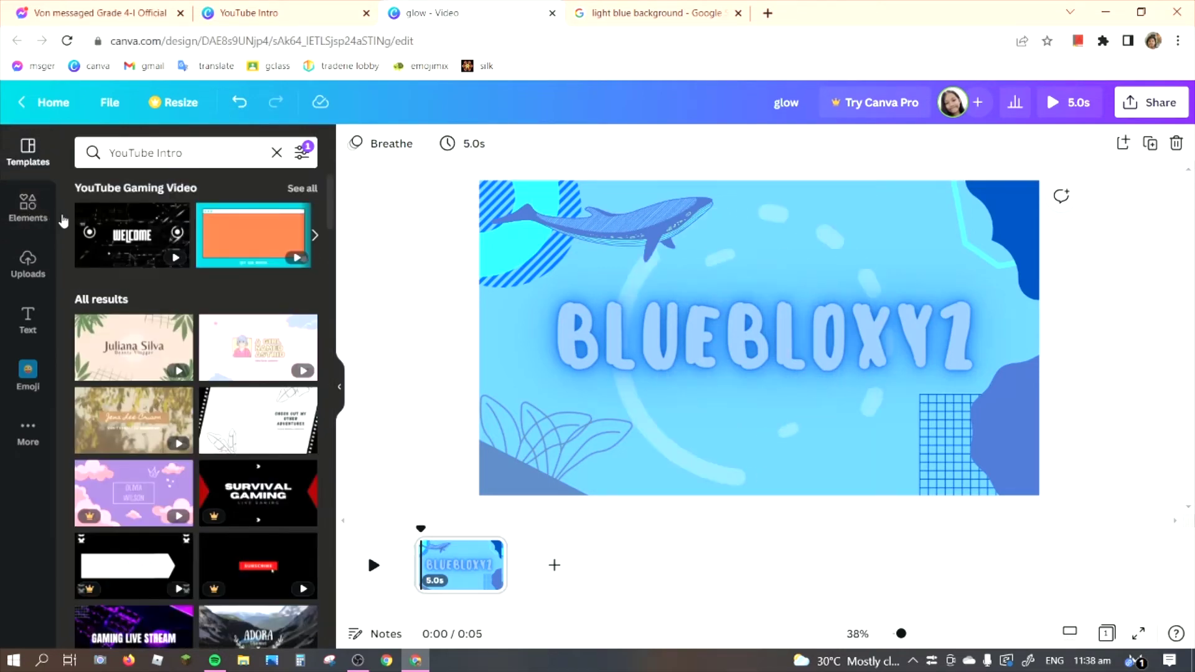
{"action": "left_click", "coordinate": [57, 215]}
{"action": "left_click", "coordinate": [91, 146]}
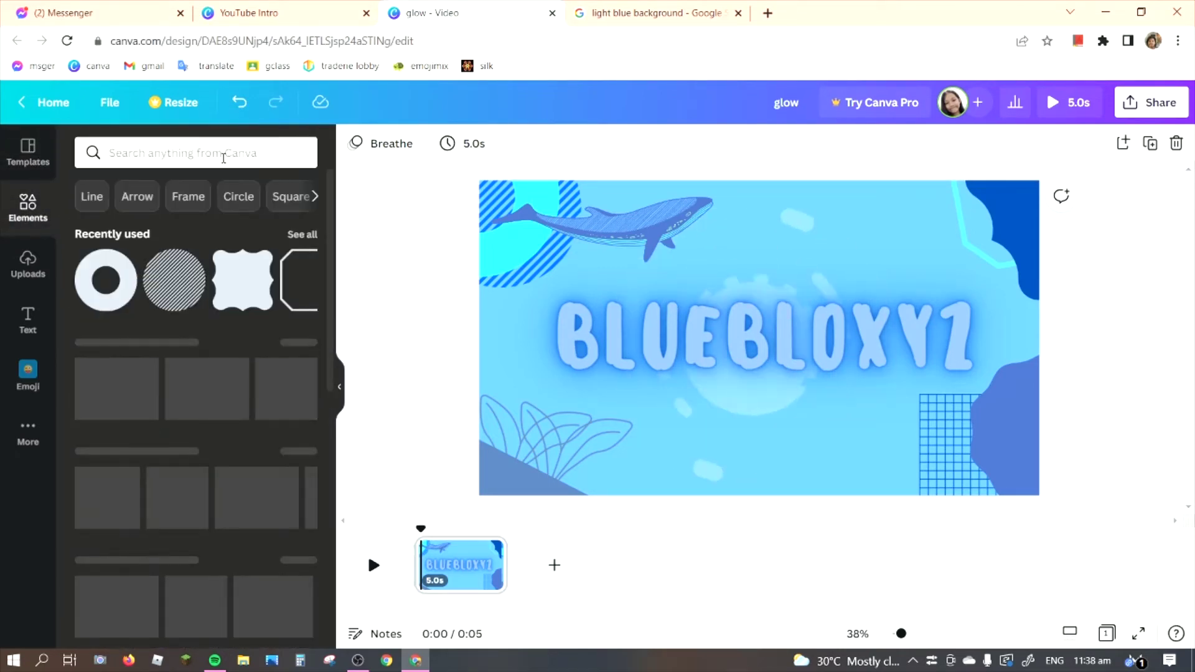
{"action": "left_click", "coordinate": [226, 155]}
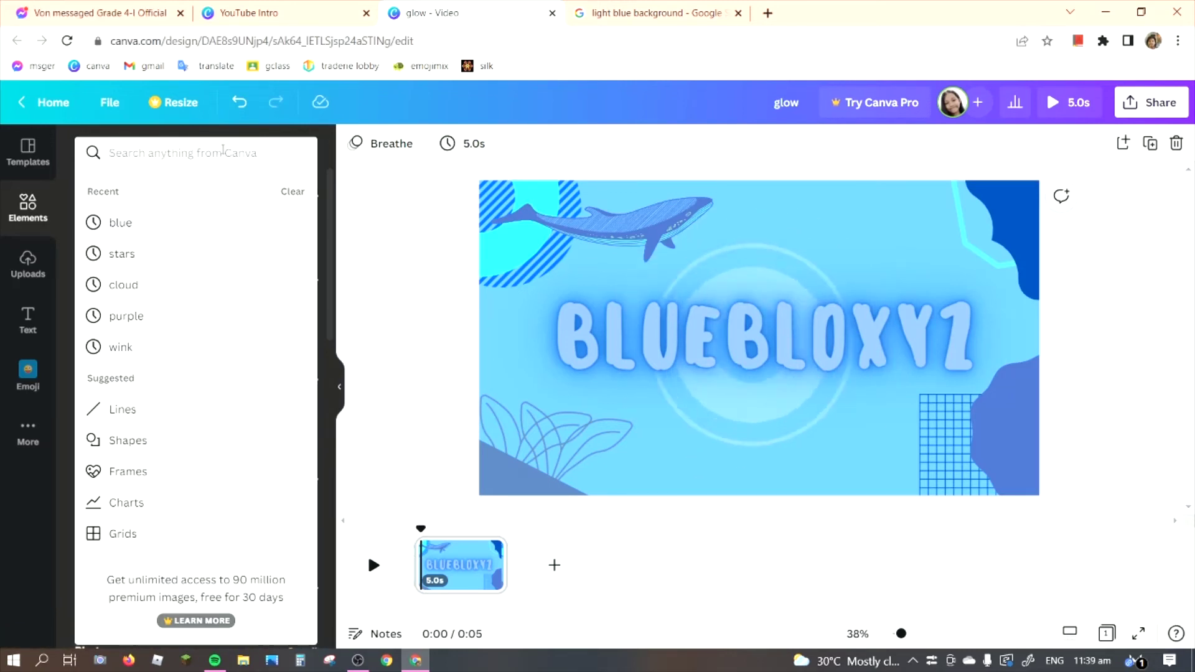
{"action": "type", "text": "blue"}
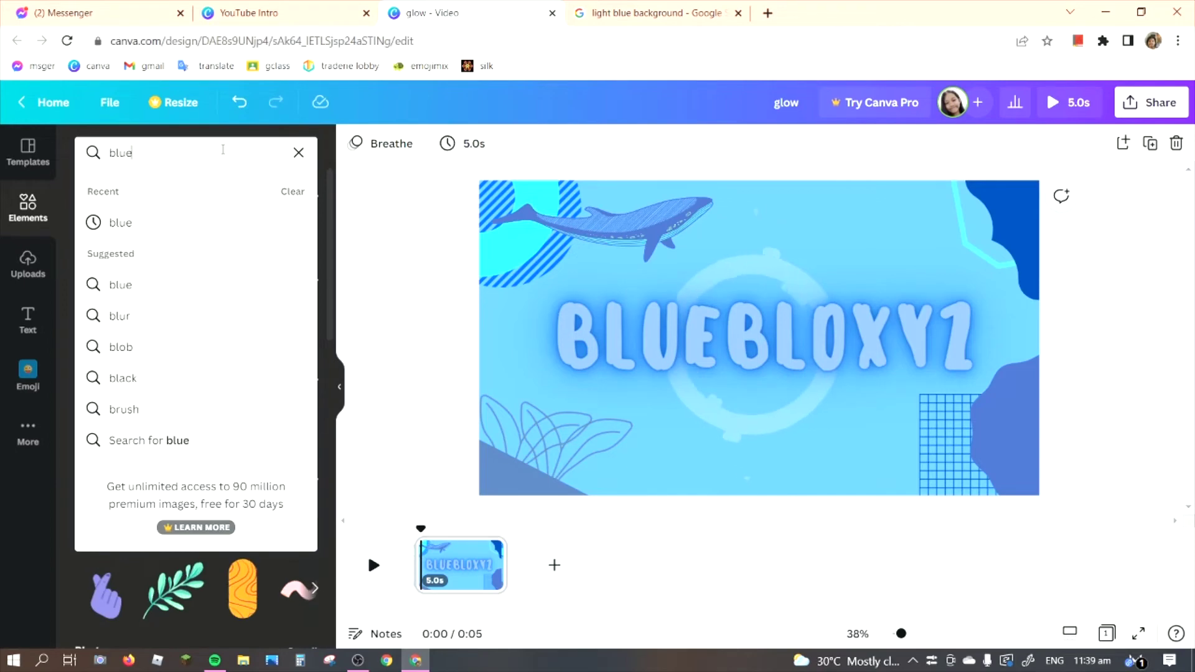
{"action": "key", "text": "Return"}
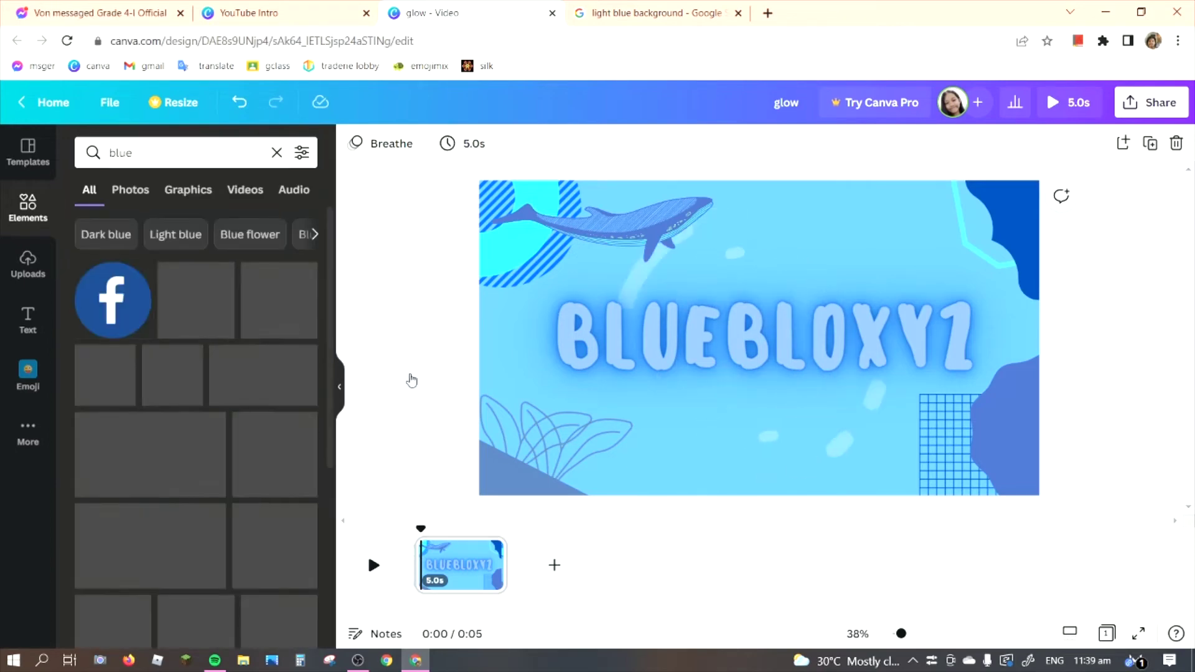
{"action": "scroll", "coordinate": [284, 432], "scroll_direction": "down", "scroll_amount": 5}
{"action": "scroll", "coordinate": [283, 432], "scroll_direction": "down", "scroll_amount": 3}
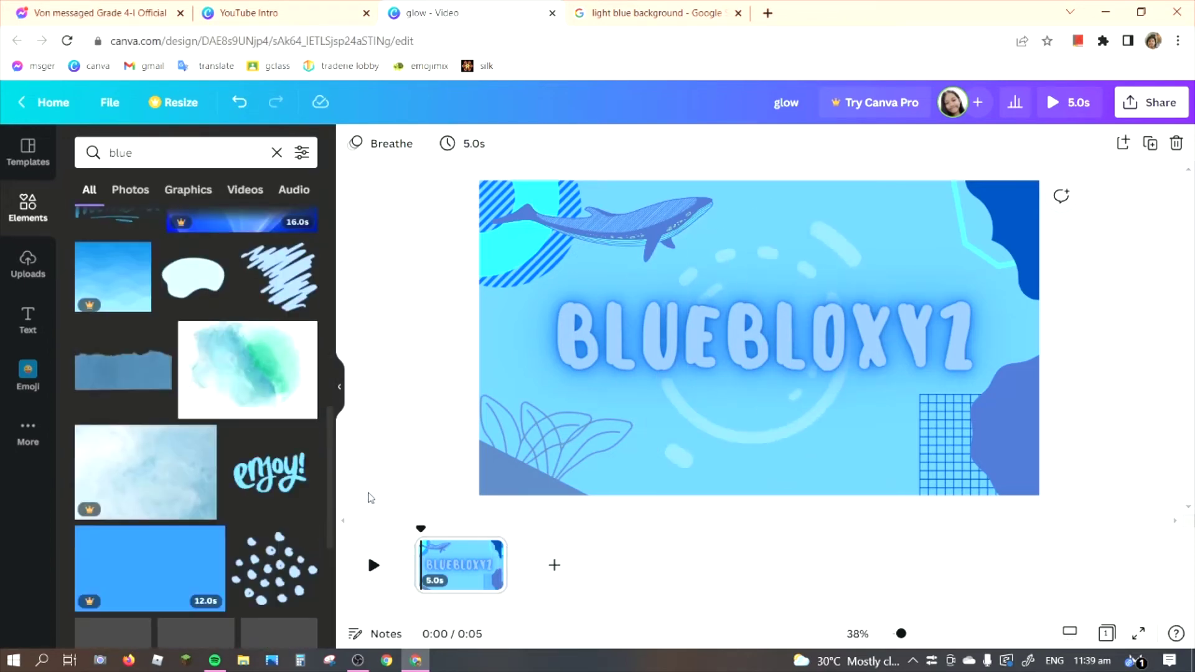
{"action": "scroll", "coordinate": [248, 478], "scroll_direction": "down", "scroll_amount": 3}
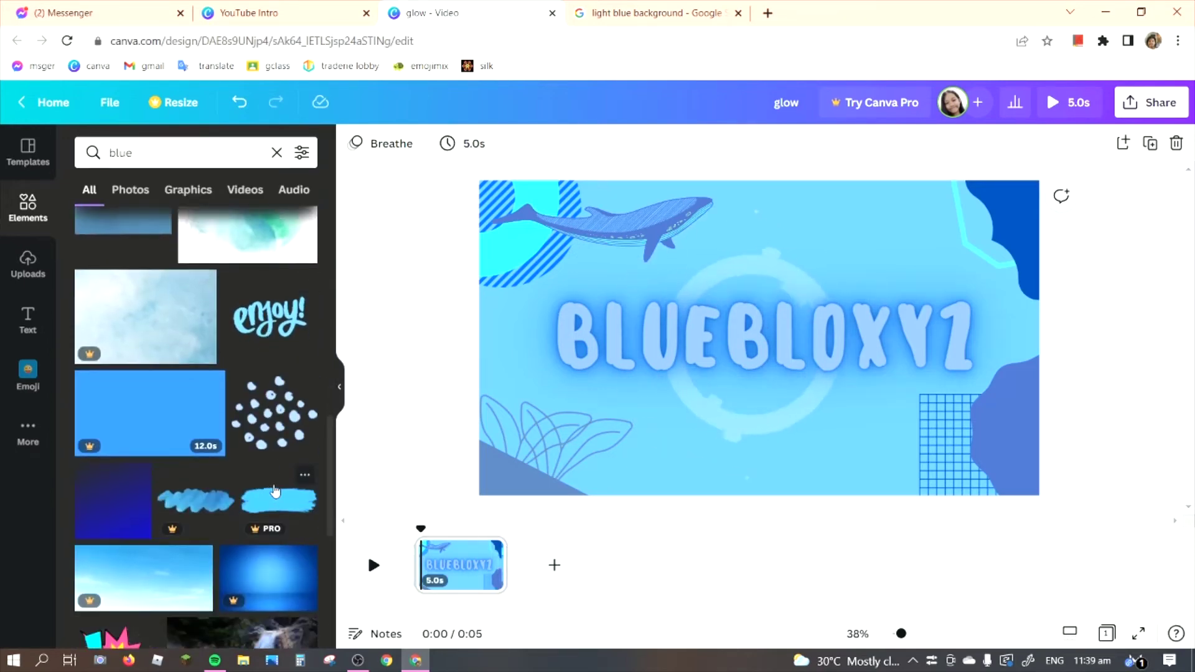
{"action": "scroll", "coordinate": [248, 477], "scroll_direction": "up", "scroll_amount": 6}
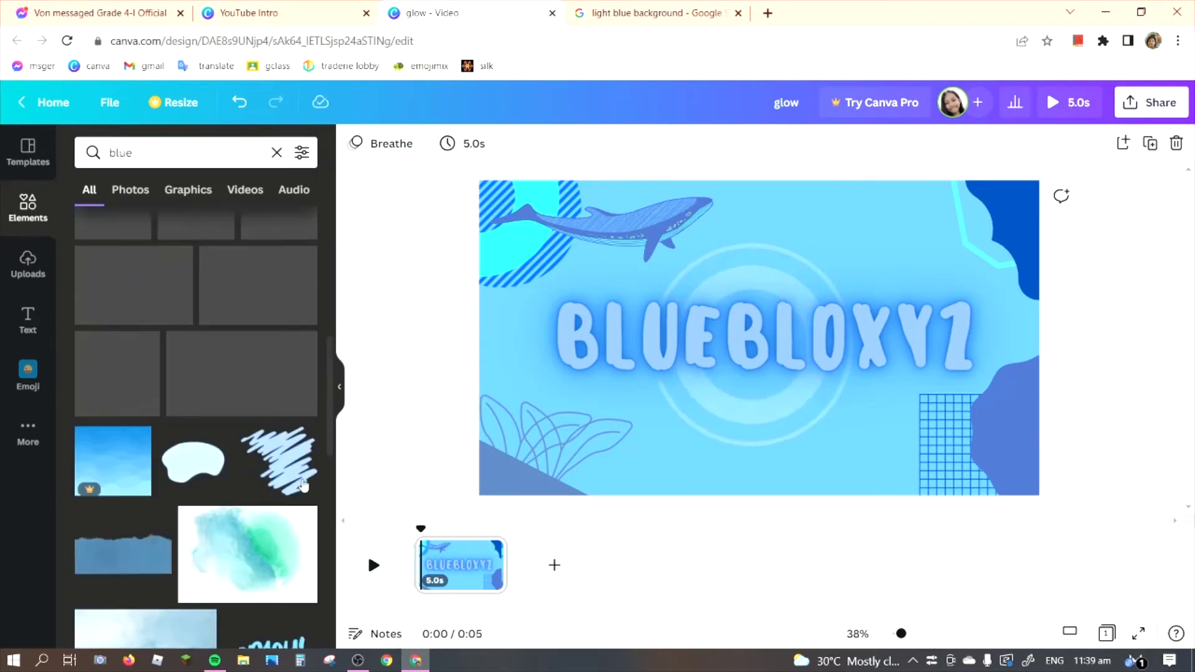
Step: Add a second page and place the light blue "enjoy!" sticker large across its centre
{"action": "left_click", "coordinate": [550, 562]}
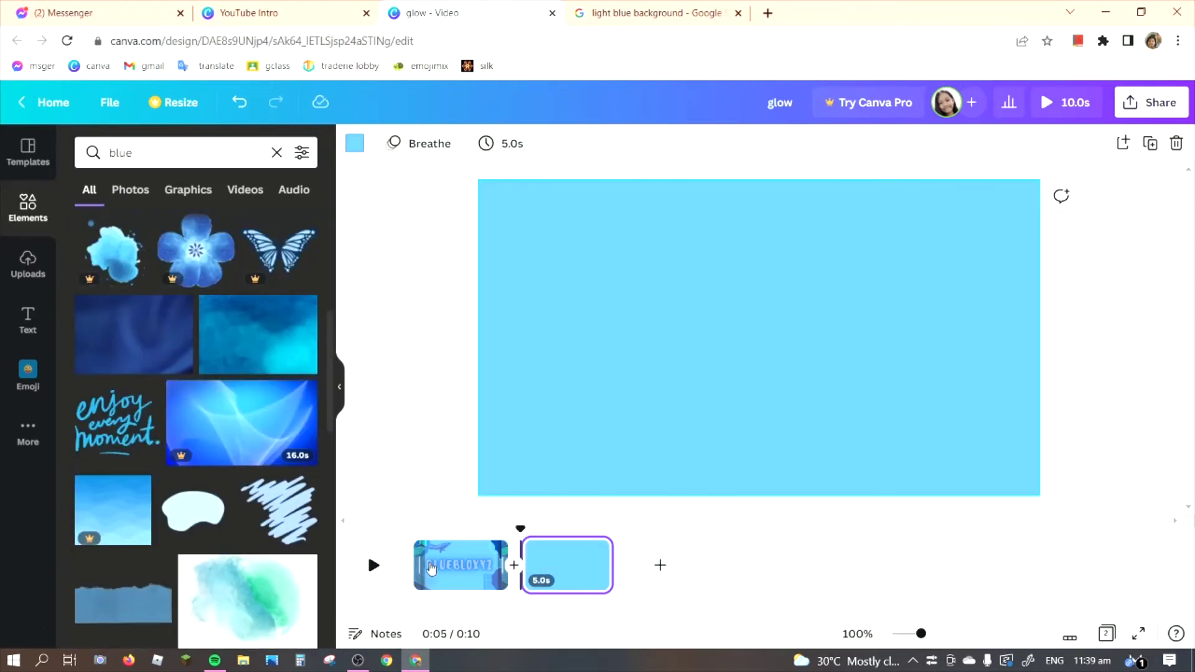
{"action": "left_click", "coordinate": [728, 293]}
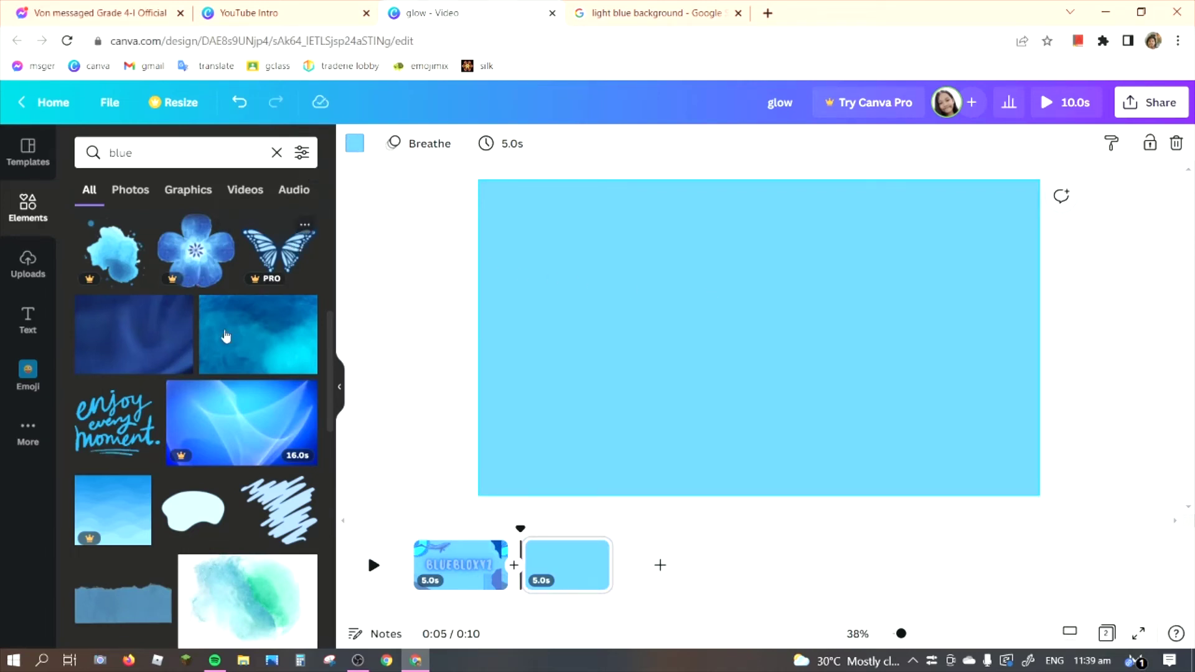
{"action": "scroll", "coordinate": [189, 468], "scroll_direction": "up", "scroll_amount": 5}
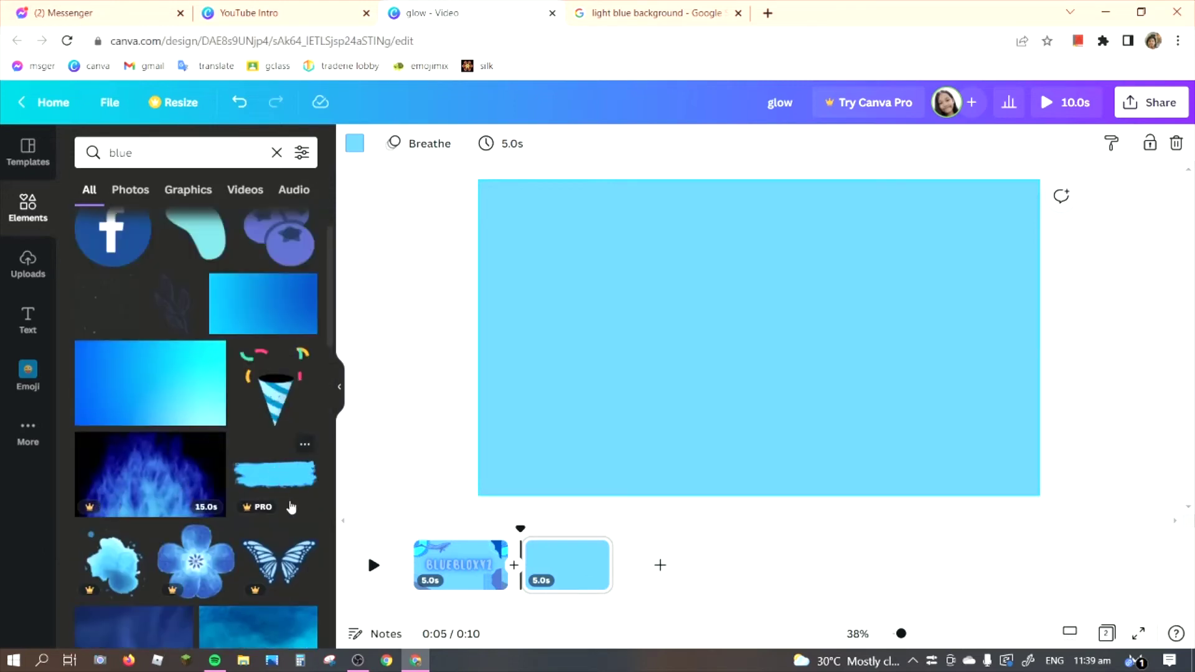
{"action": "scroll", "coordinate": [303, 498], "scroll_direction": "up", "scroll_amount": 2}
{"action": "scroll", "coordinate": [286, 494], "scroll_direction": "down", "scroll_amount": 8}
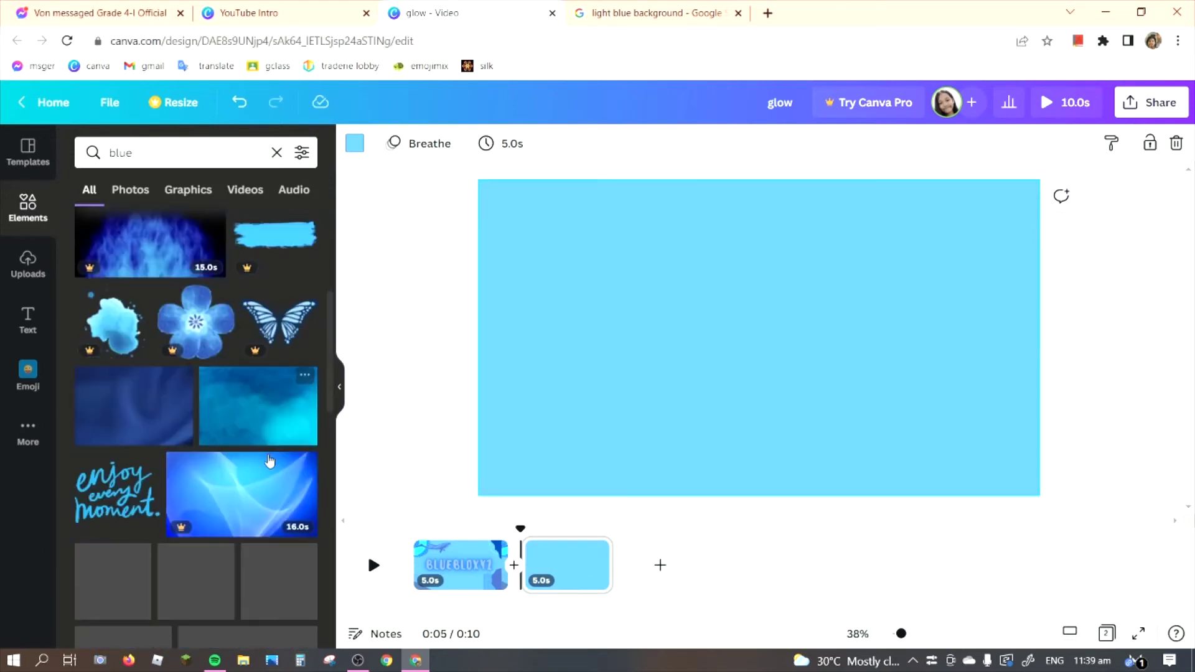
{"action": "scroll", "coordinate": [224, 467], "scroll_direction": "down", "scroll_amount": 5}
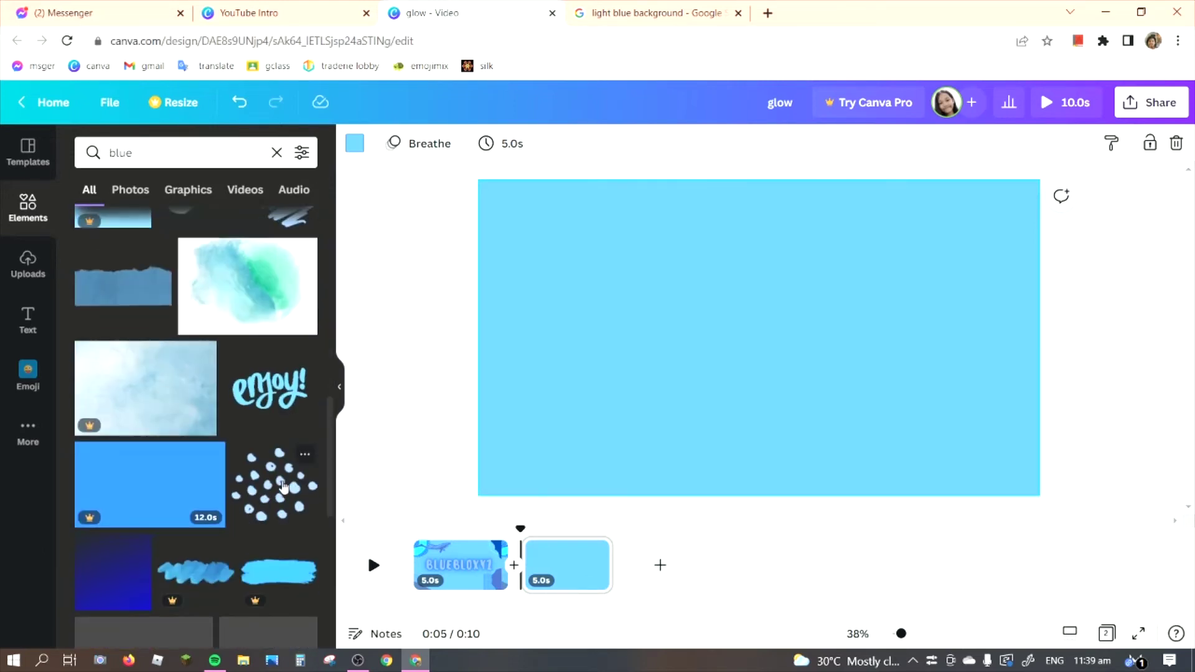
{"action": "left_click_drag", "start_coordinate": [274, 389], "coordinate": [693, 315]}
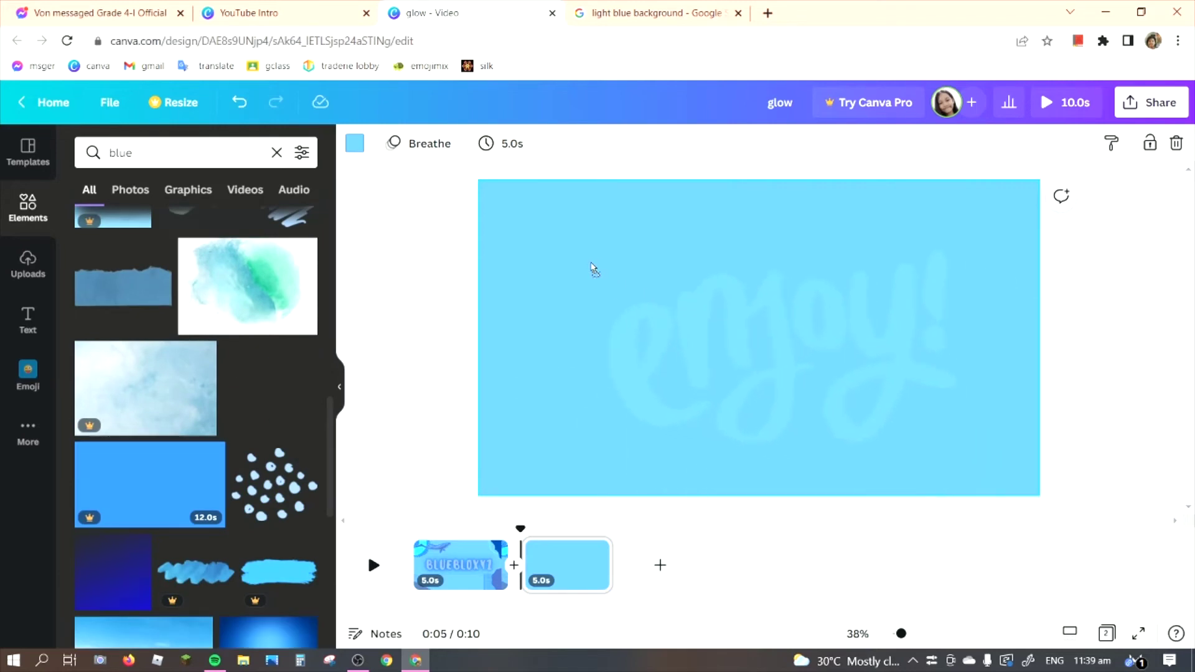
{"action": "left_click_drag", "start_coordinate": [579, 266], "coordinate": [579, 267]}
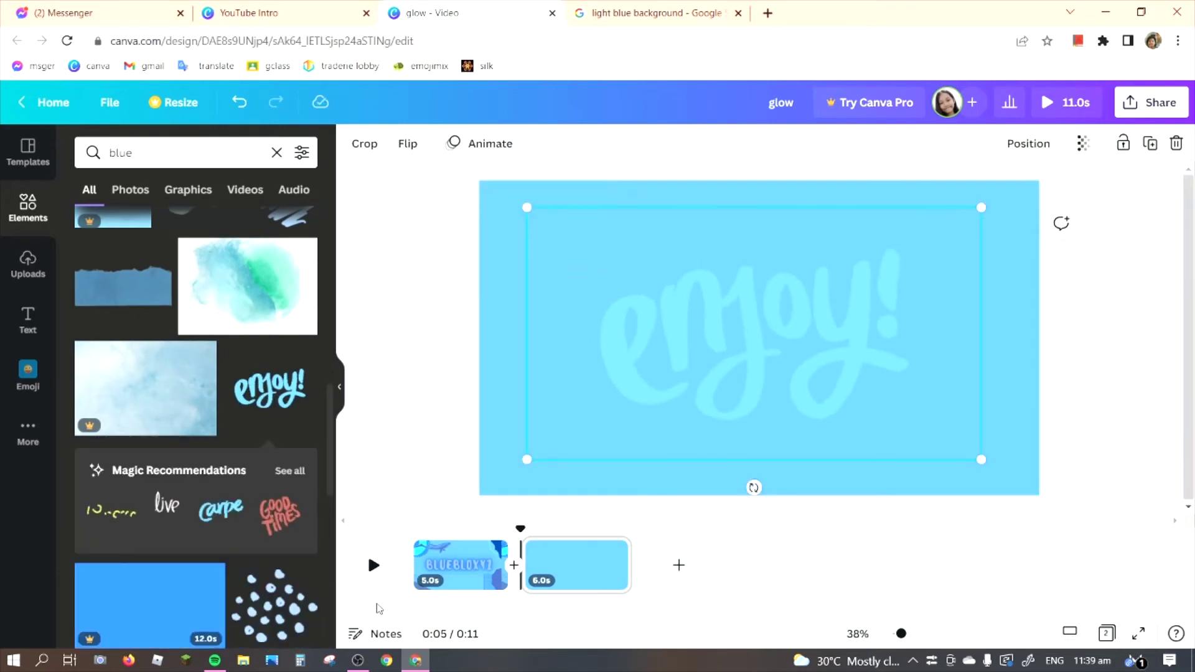
Step: Add three copies of the dots graphic, partly off the second page's upper-right corner, lower-right bottom edge and left edge
{"action": "scroll", "coordinate": [268, 571], "scroll_direction": "down", "scroll_amount": 3}
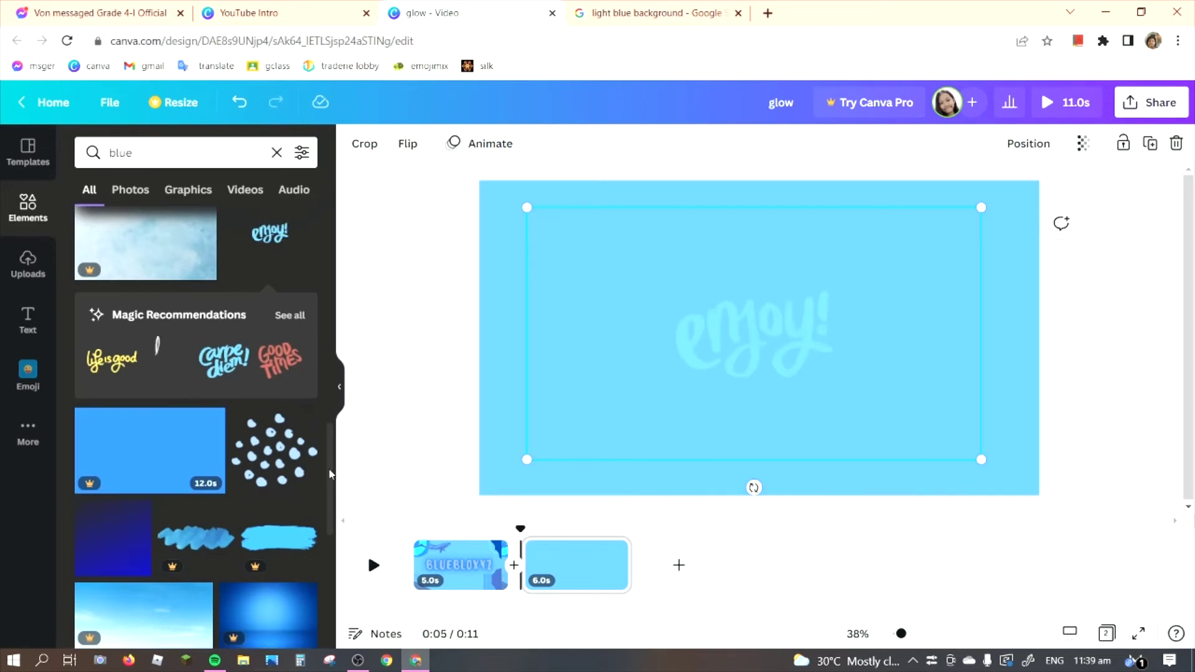
{"action": "left_click_drag", "start_coordinate": [267, 455], "coordinate": [532, 254]}
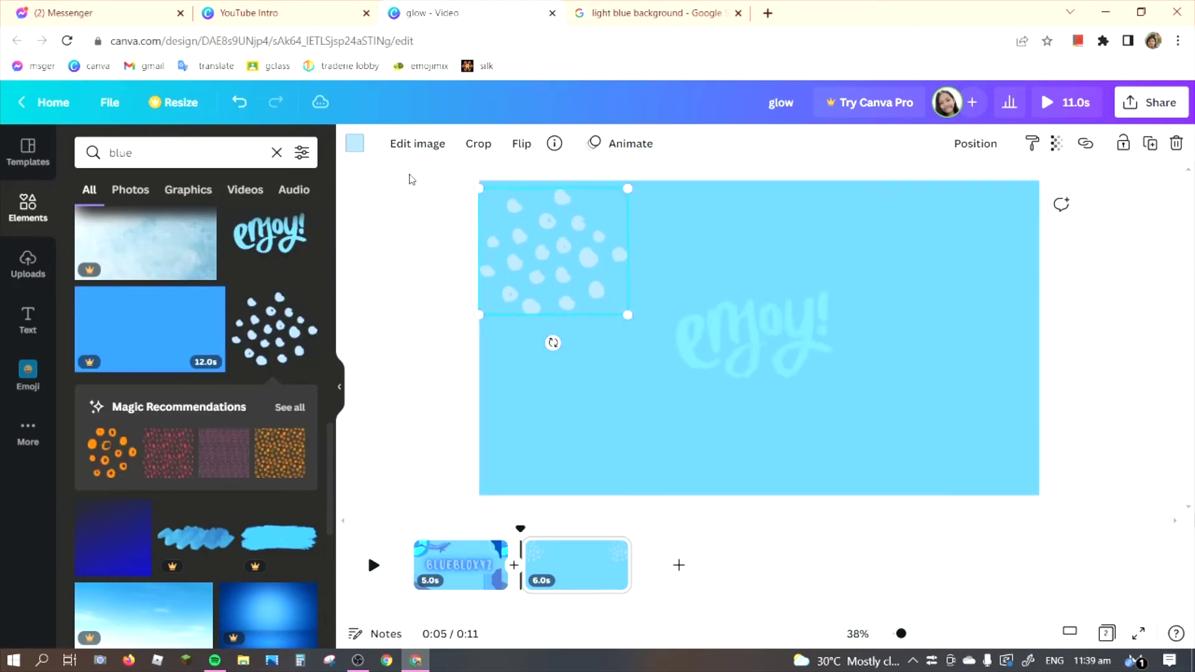
{"action": "left_click_drag", "start_coordinate": [274, 330], "coordinate": [918, 404]}
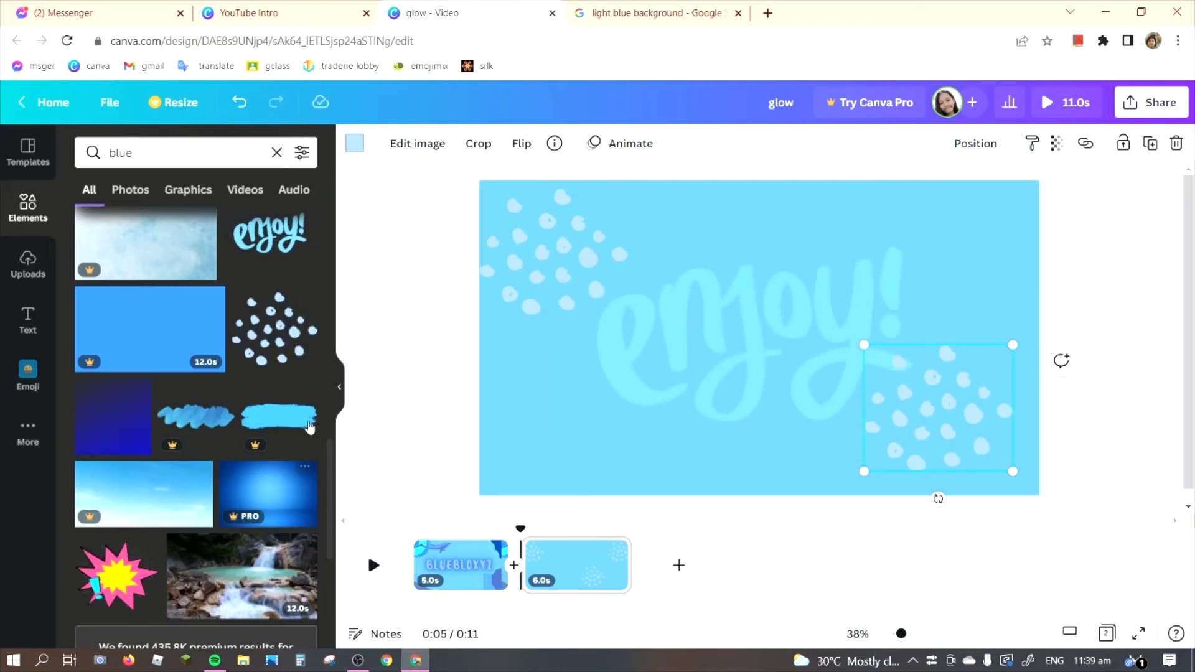
{"action": "left_click_drag", "start_coordinate": [274, 330], "coordinate": [945, 224]}
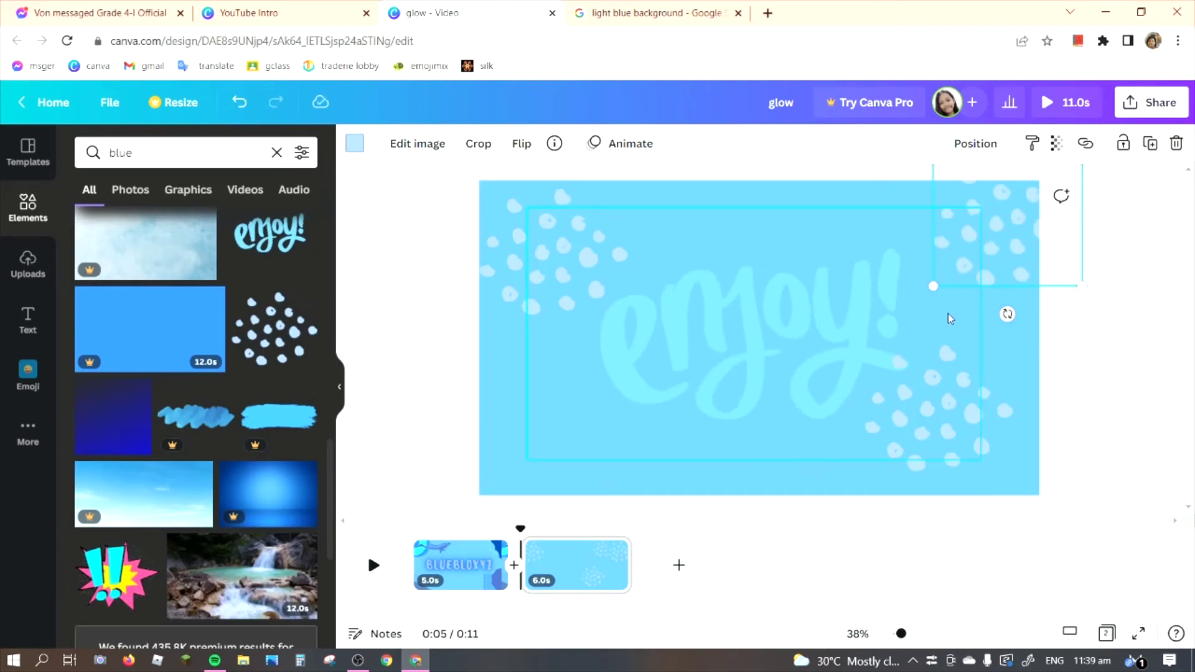
{"action": "left_click_drag", "start_coordinate": [980, 409], "coordinate": [947, 496]}
{"action": "left_click_drag", "start_coordinate": [550, 262], "coordinate": [465, 347]}
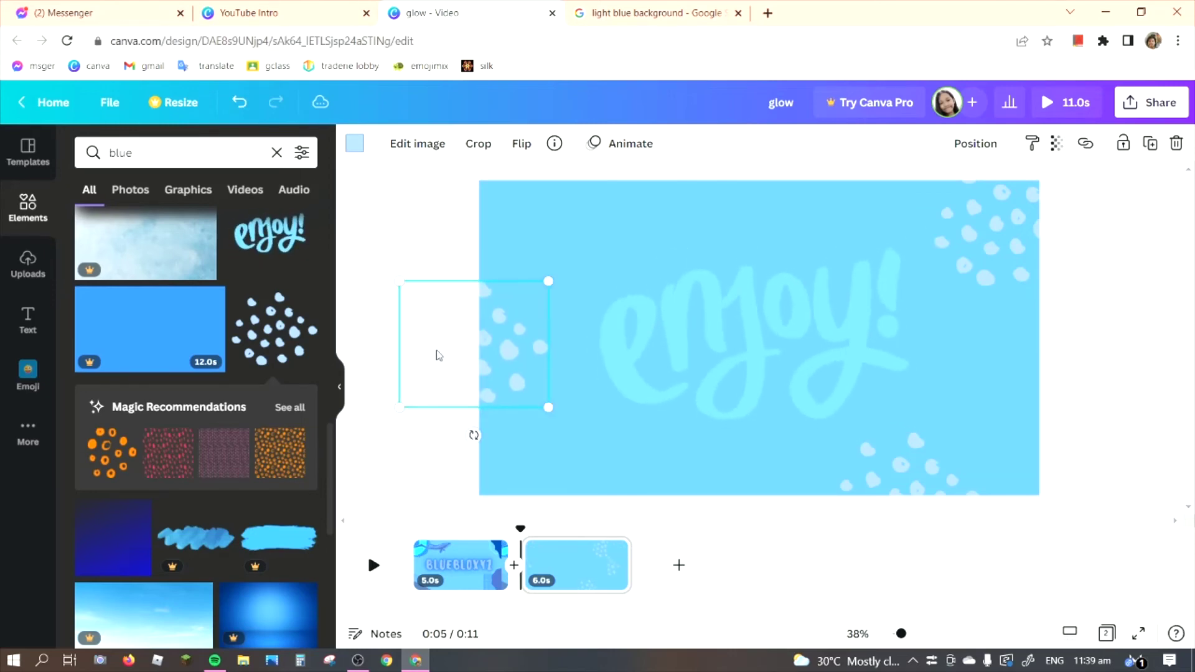
Step: Add the blue-cuffed thumbs-up sticker to the second page and place it small in the lower-left area
{"action": "scroll", "coordinate": [289, 521], "scroll_direction": "down", "scroll_amount": 5}
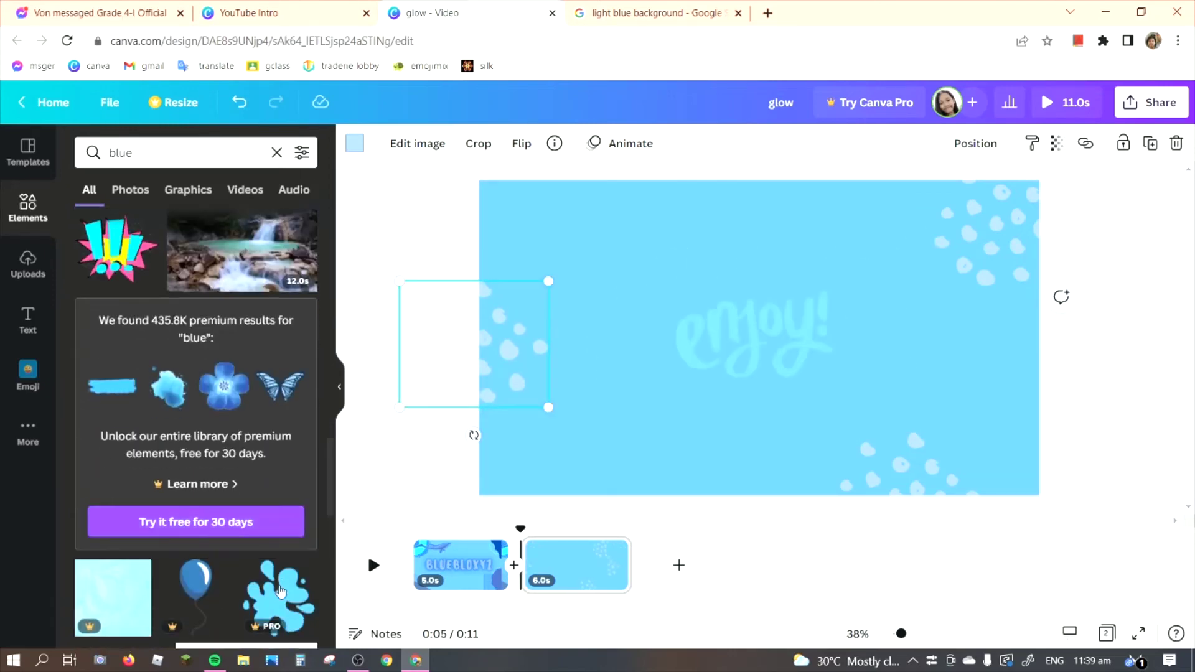
{"action": "scroll", "coordinate": [290, 522], "scroll_direction": "down", "scroll_amount": 10}
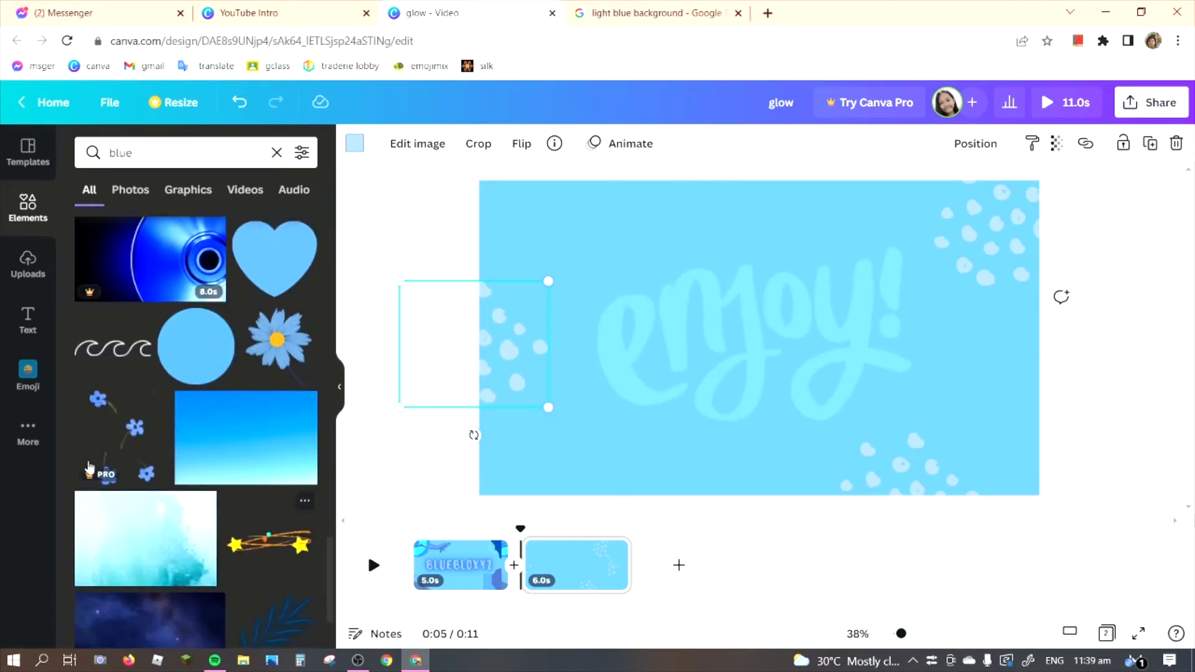
{"action": "scroll", "coordinate": [274, 525], "scroll_direction": "down", "scroll_amount": 8}
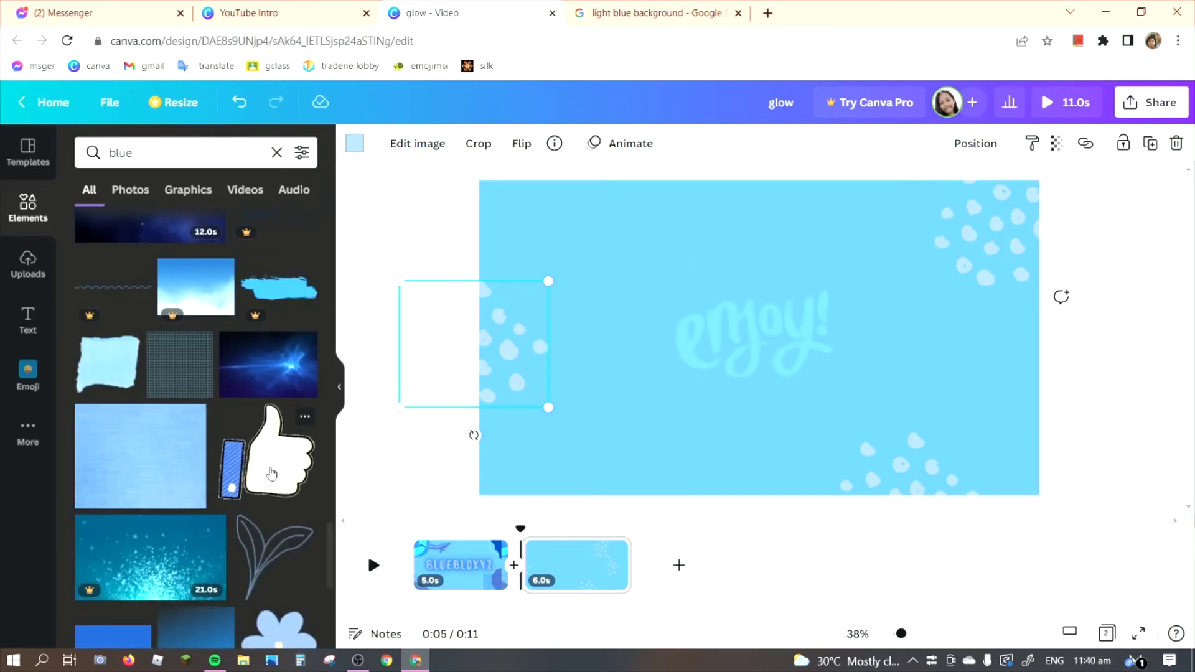
{"action": "left_click_drag", "start_coordinate": [295, 464], "coordinate": [691, 394]}
{"action": "left_click_drag", "start_coordinate": [746, 458], "coordinate": [620, 341]}
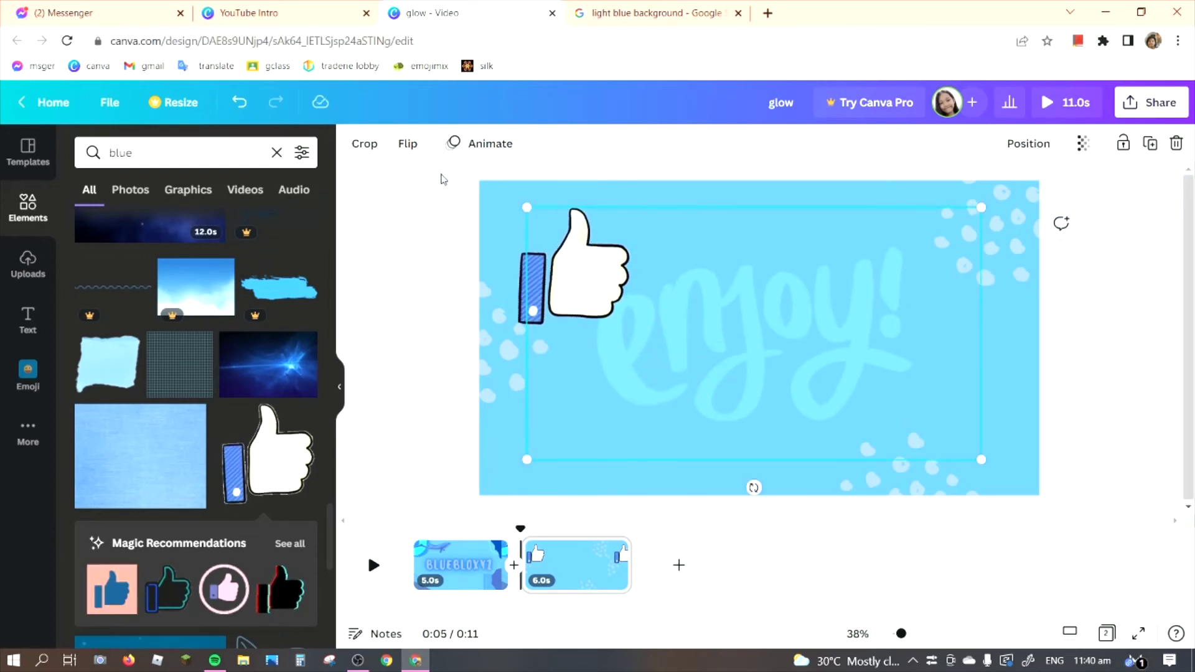
{"action": "left_click_drag", "start_coordinate": [580, 289], "coordinate": [581, 426]}
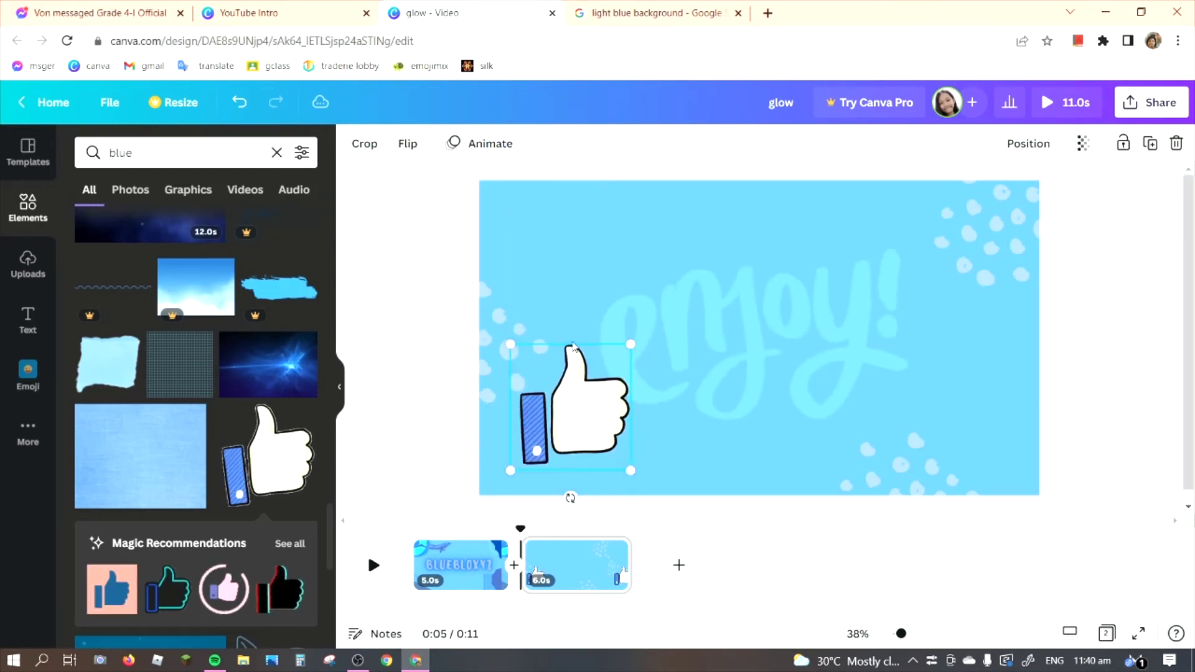
{"action": "left_click_drag", "start_coordinate": [566, 496], "coordinate": [487, 196]}
Step: Change the second page's background colour to white and apply the change to all pages
{"action": "left_click", "coordinate": [487, 195]}
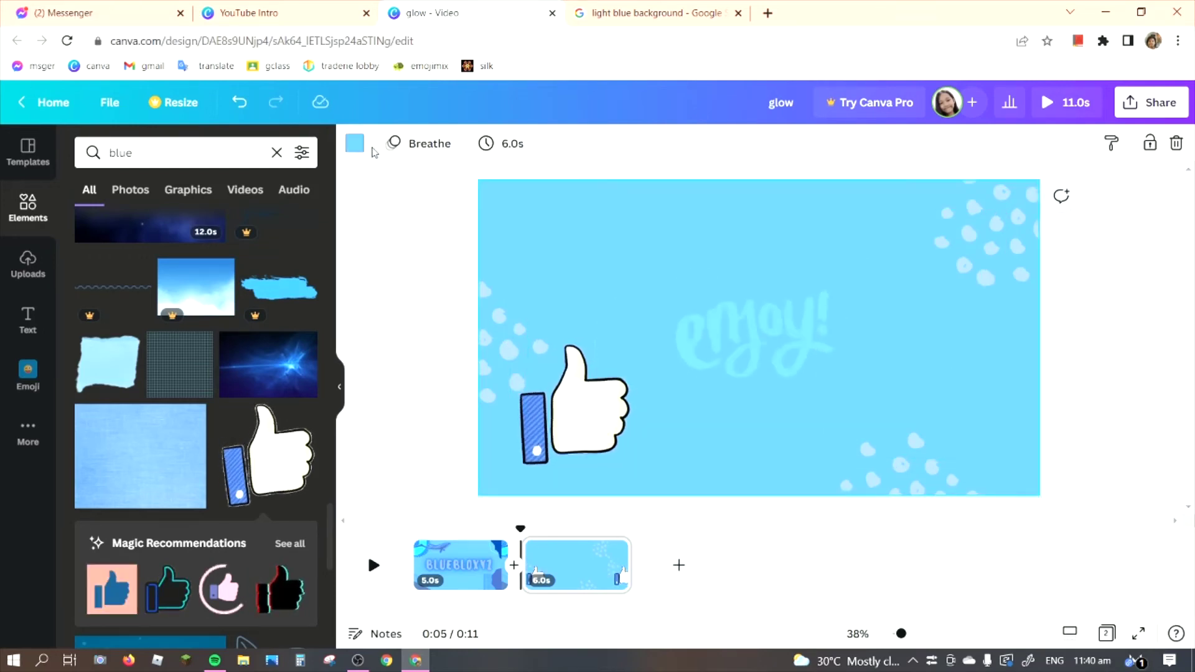
{"action": "left_click", "coordinate": [354, 143]}
{"action": "left_click", "coordinate": [300, 410]}
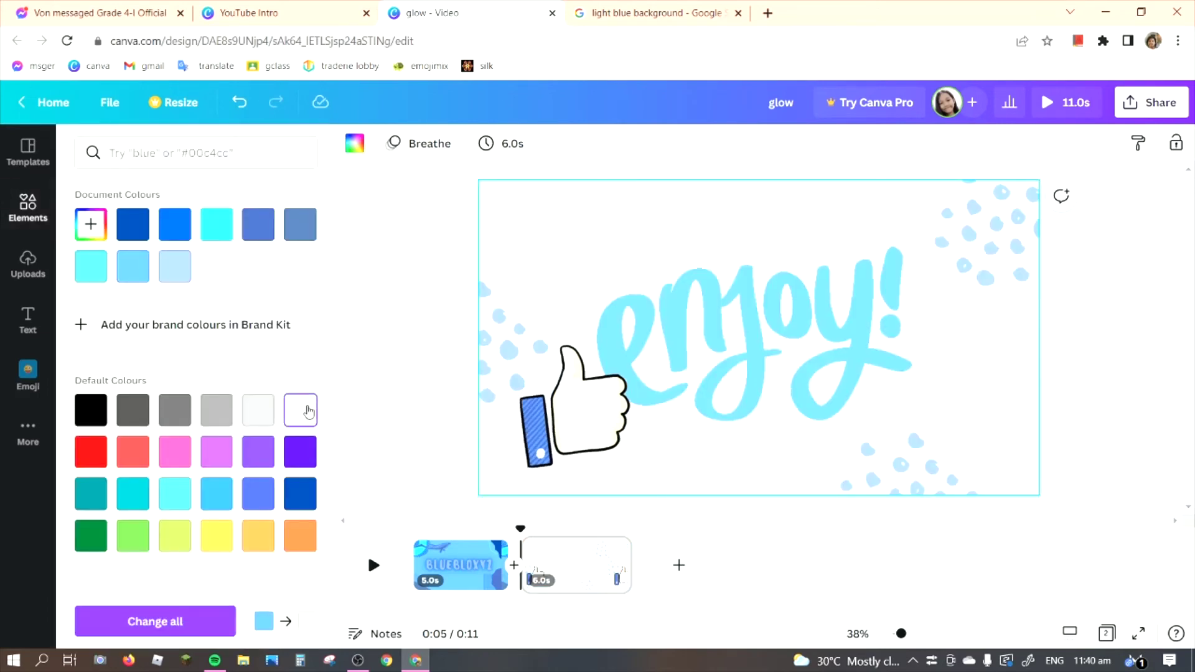
{"action": "left_click", "coordinate": [228, 622]}
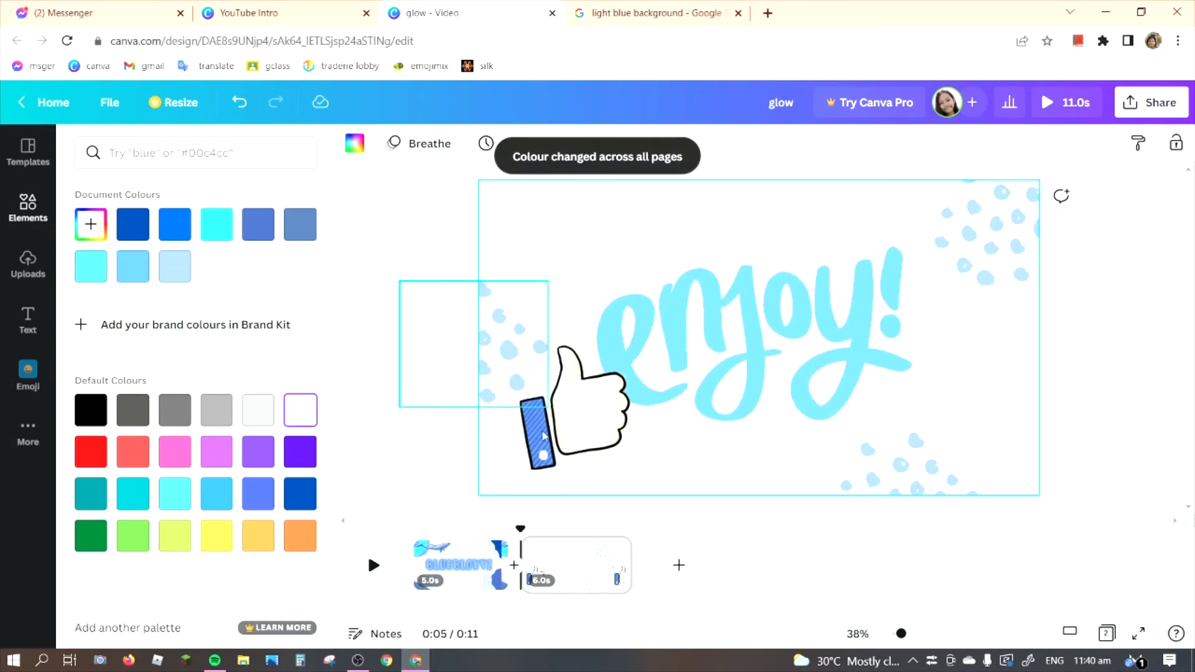
Step: Nudge the thumbs-up sticker slightly to the left and clear the "blue" element search
{"action": "left_click", "coordinate": [524, 405]}
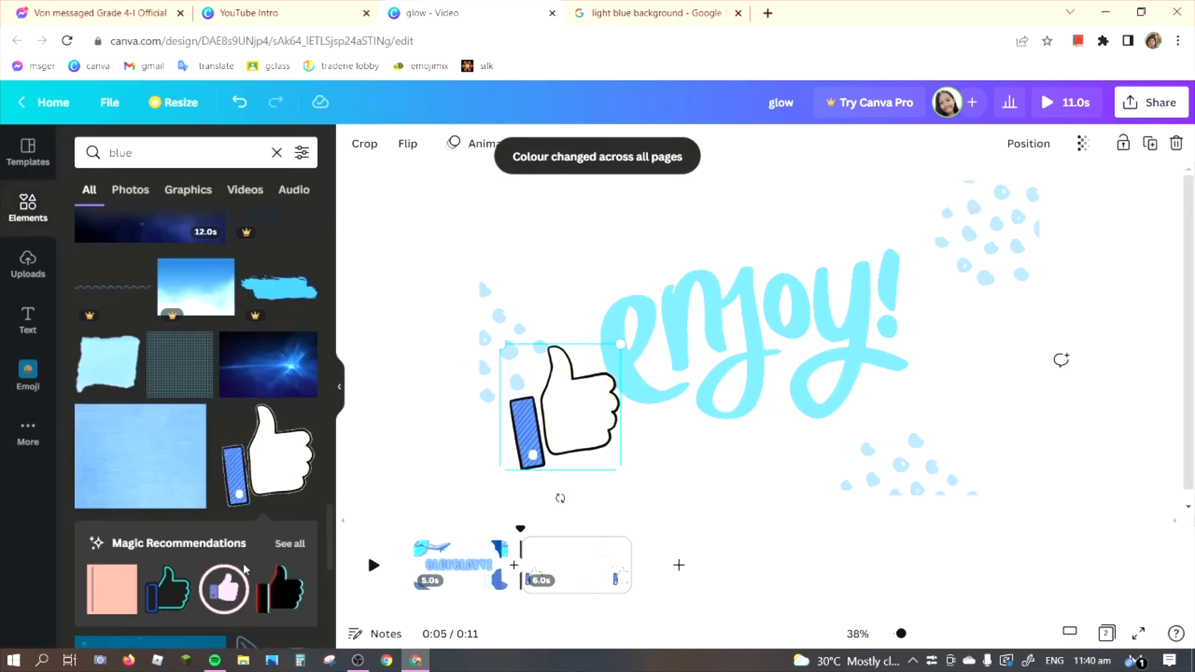
{"action": "scroll", "coordinate": [244, 554], "scroll_direction": "down", "scroll_amount": 4}
{"action": "left_click", "coordinate": [276, 152]}
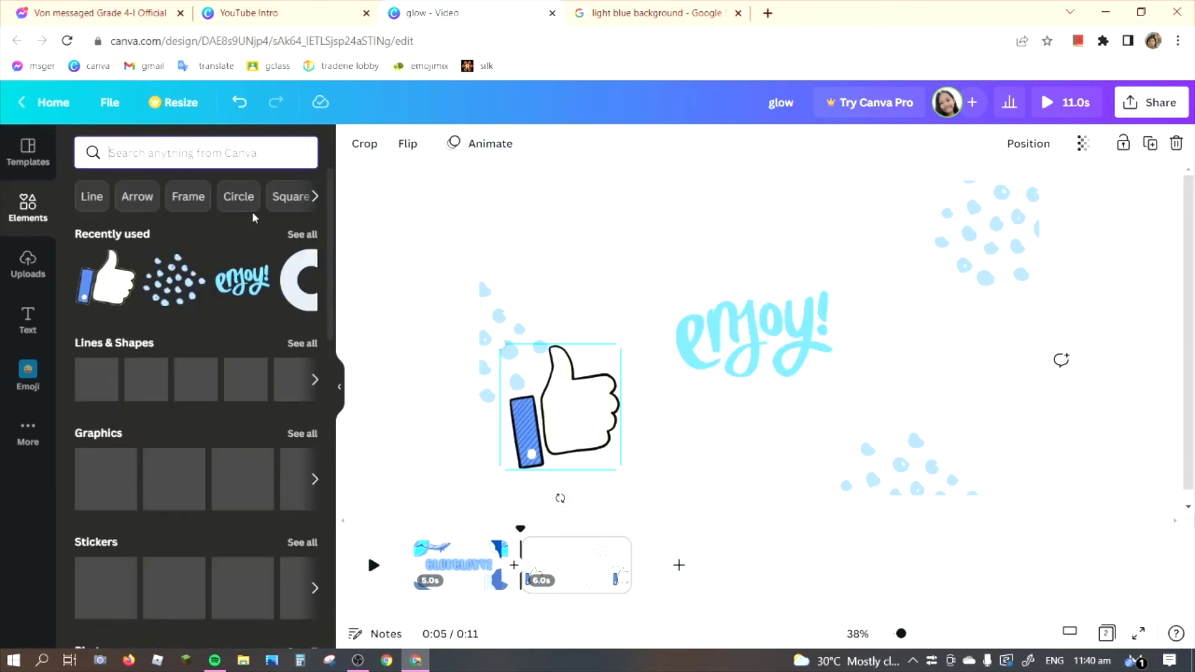